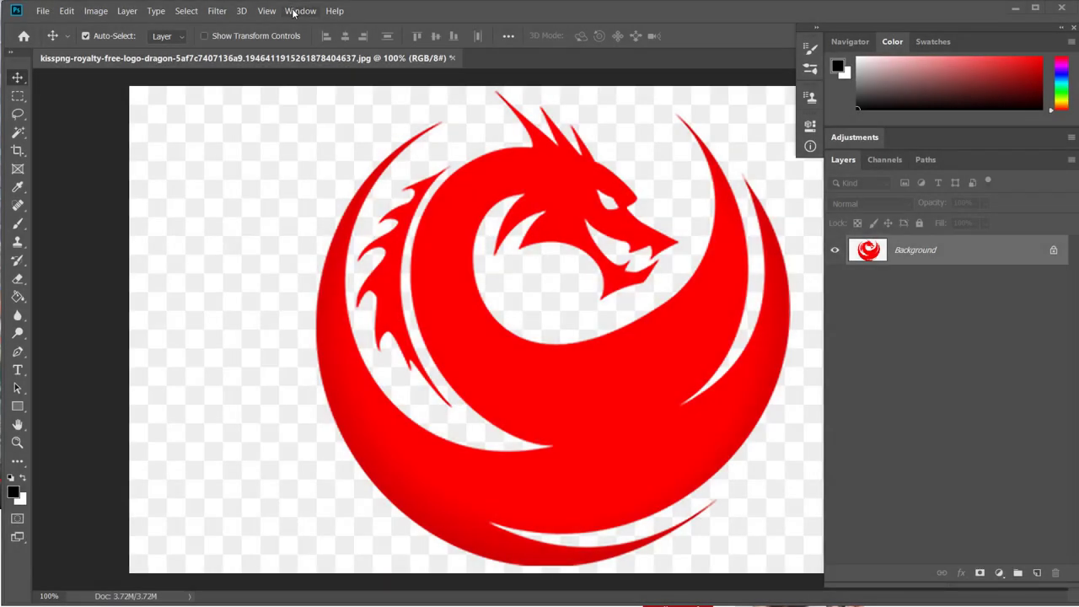
Open the Window menu over the red dragon logo document.
left_click(294, 11)
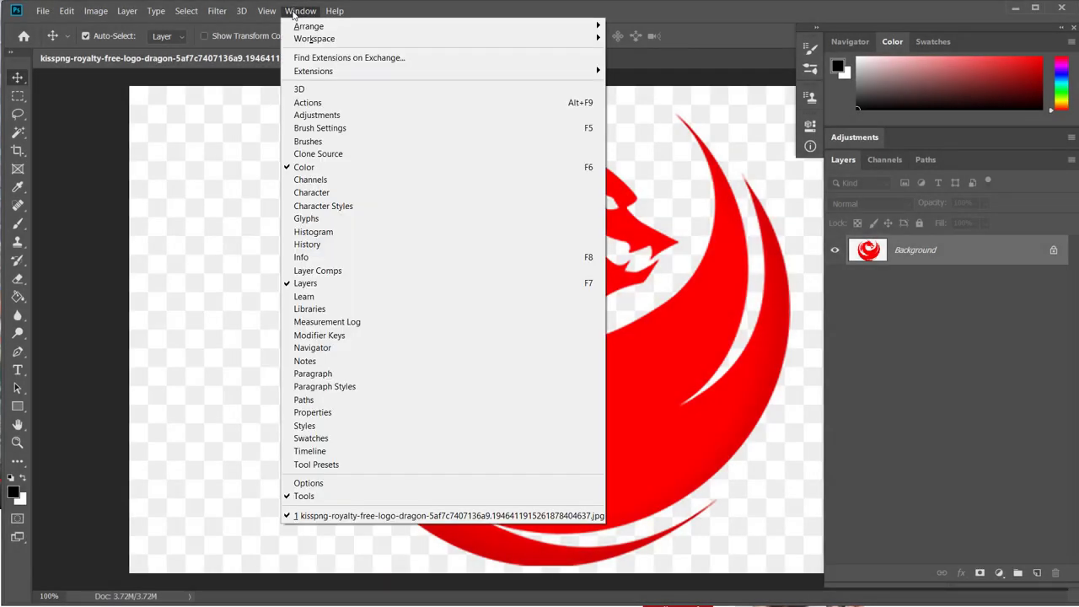
Load the 3D Lying Sketch CC+ action set from file into the Actions panel.
left_click(335, 105)
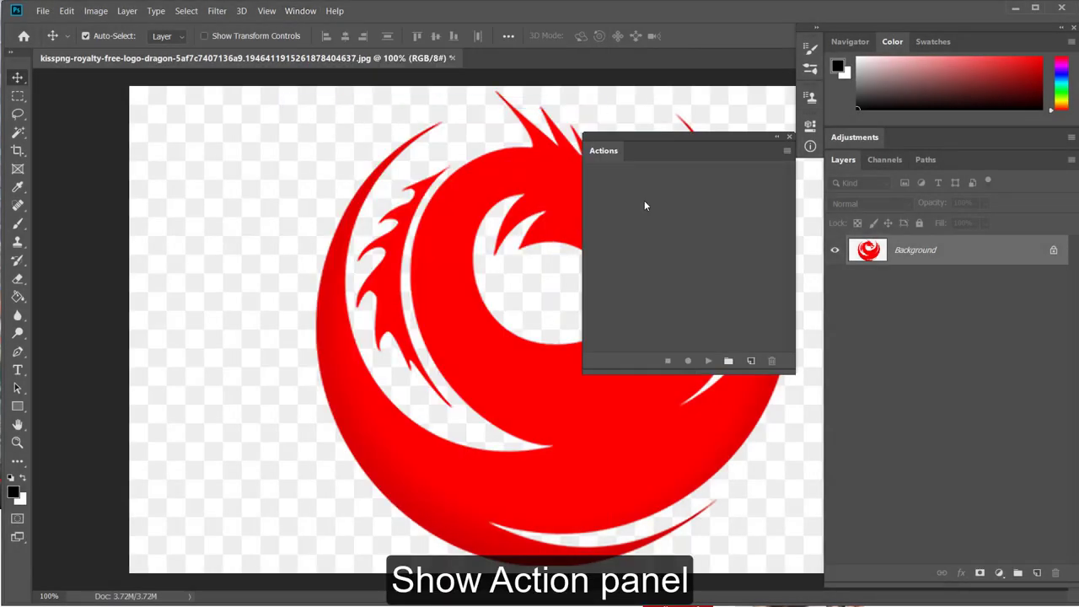
left_click(787, 152)
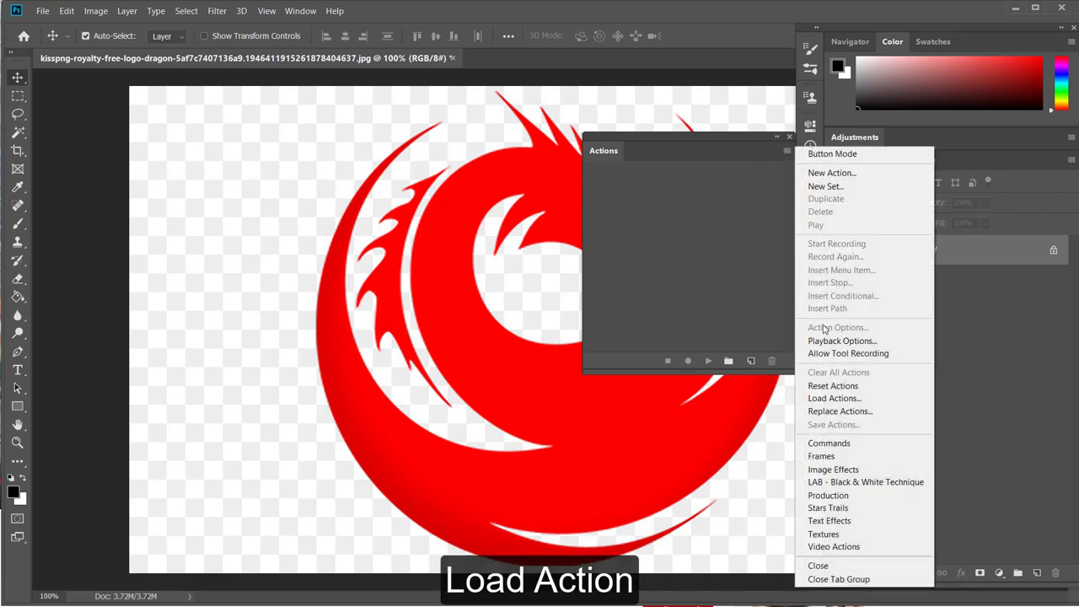
left_click(840, 400)
left_click(483, 249)
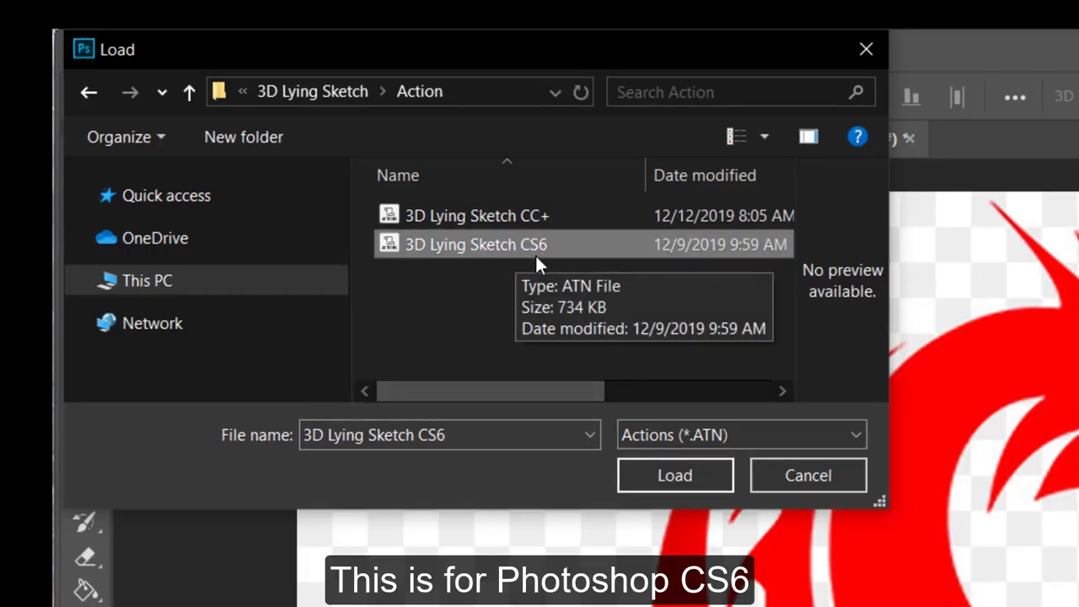
left_click(471, 214)
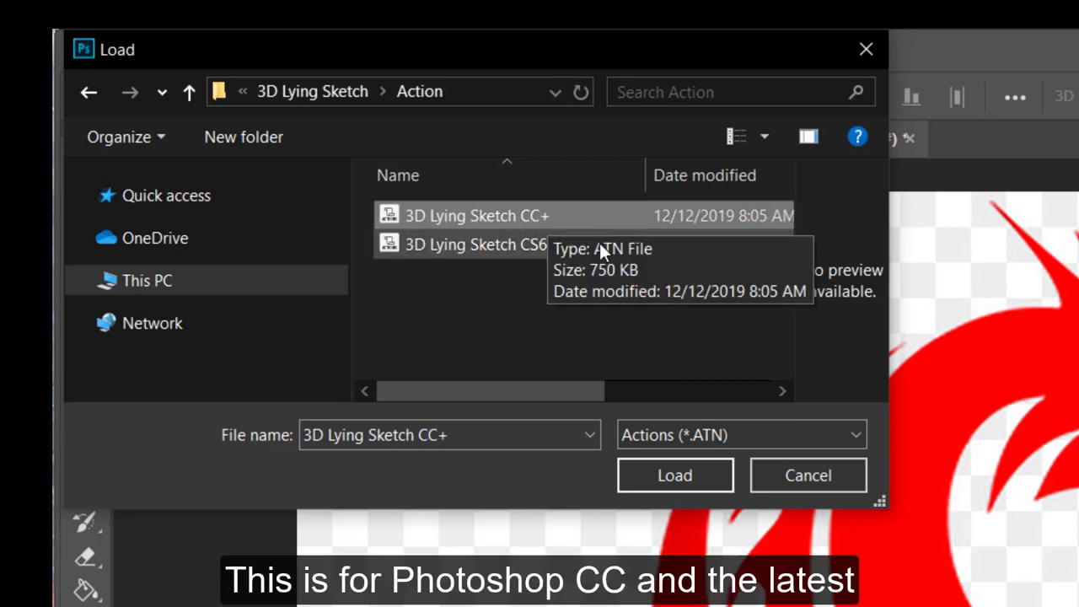
left_click(678, 474)
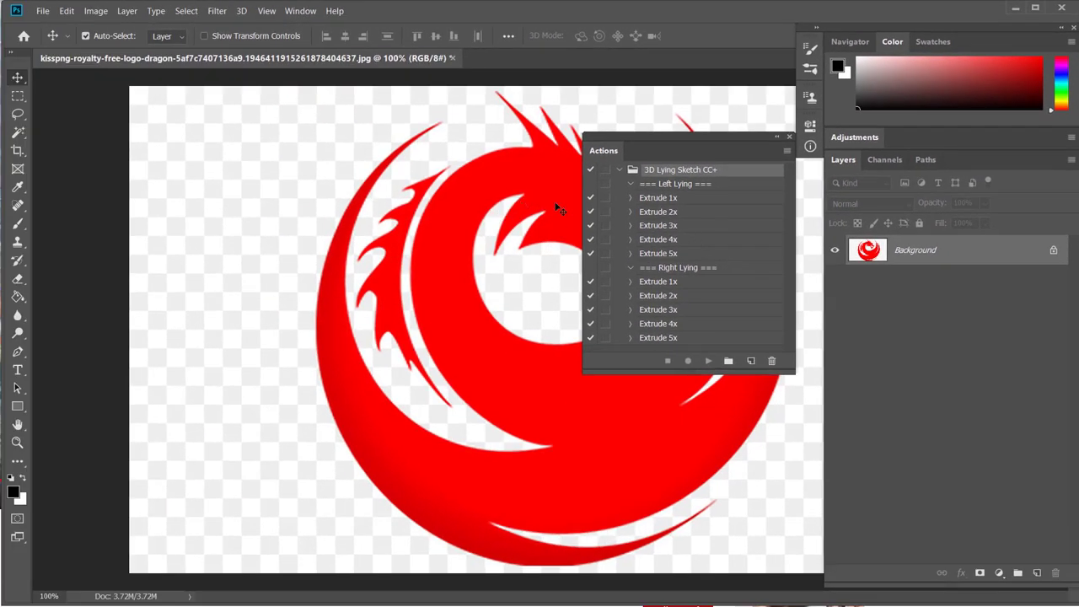
Run the Left Lying Extrude 1x action on the dragon logo.
left_click_drag(647, 136, 140, 112)
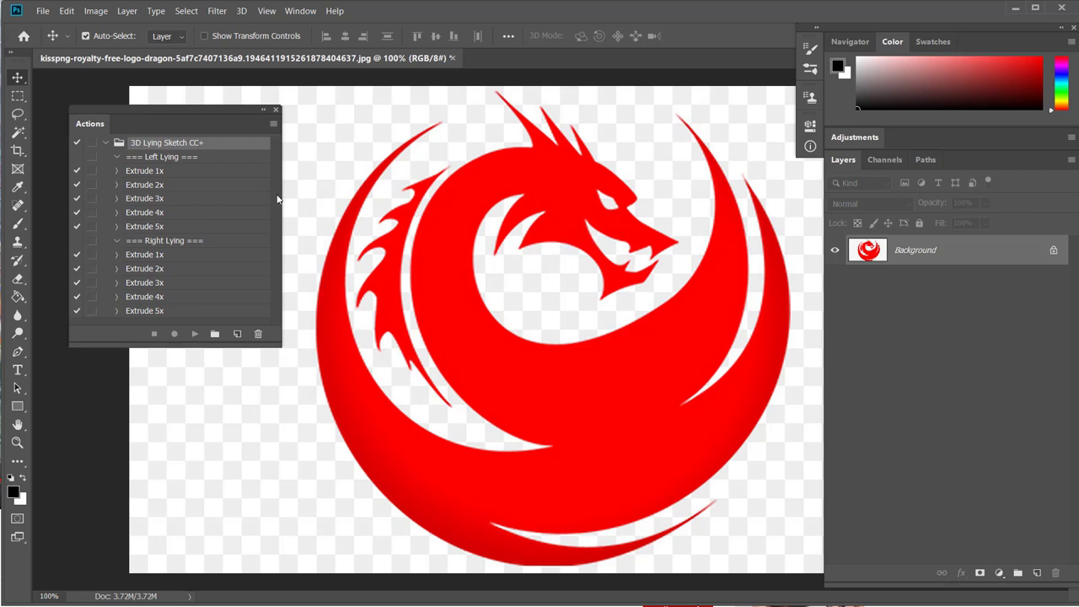
left_click(162, 173)
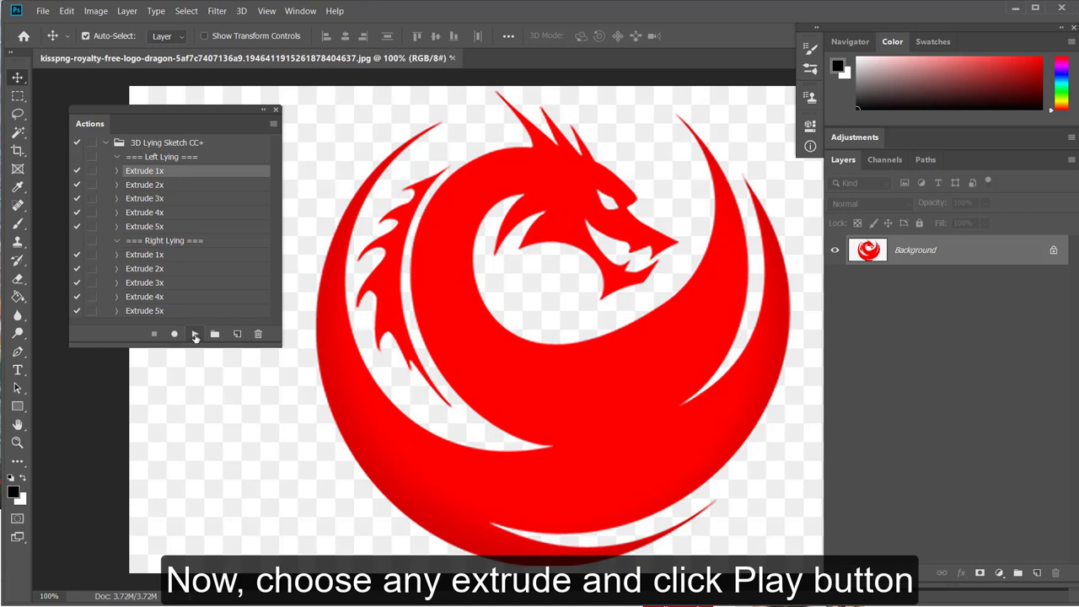
left_click(195, 334)
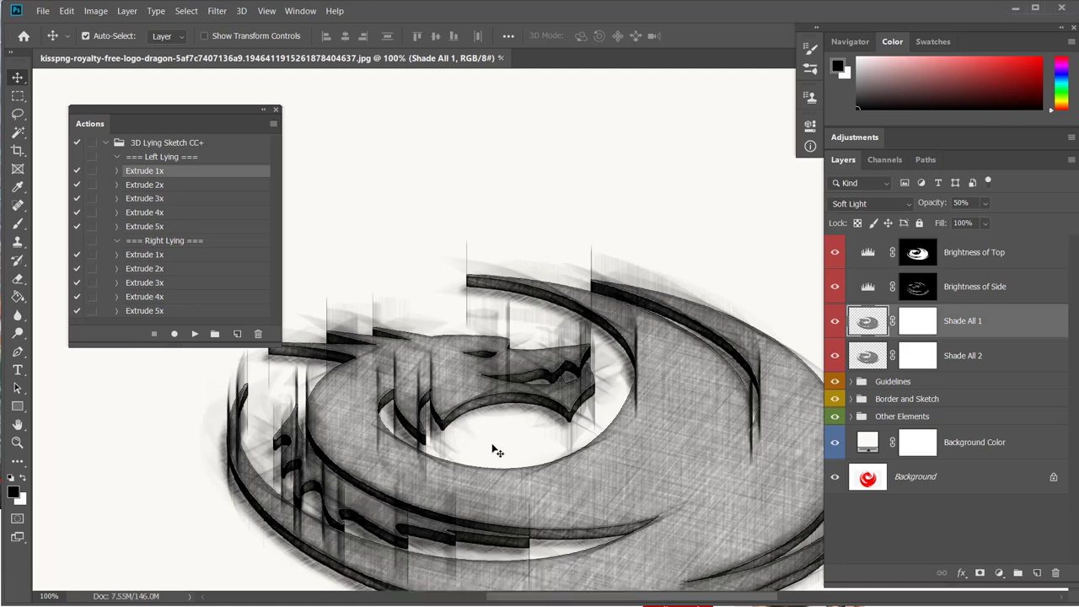
Fit the dragon sketch in the window and hide the Guidelines group.
key("ctrl+0")
scroll(505, 441, "down", 3)
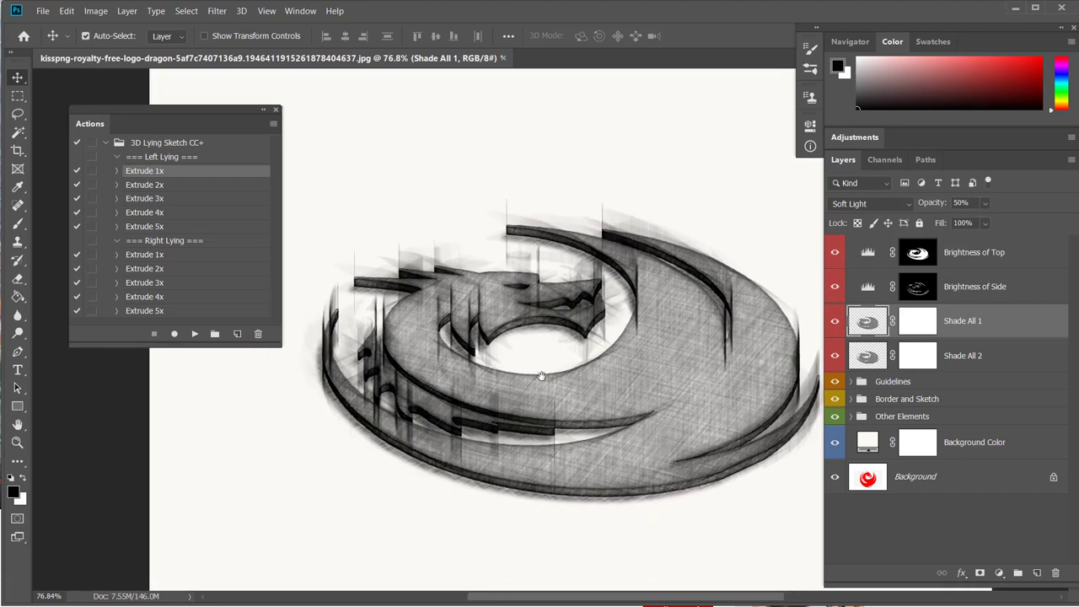
left_click_drag(530, 370, 523, 363)
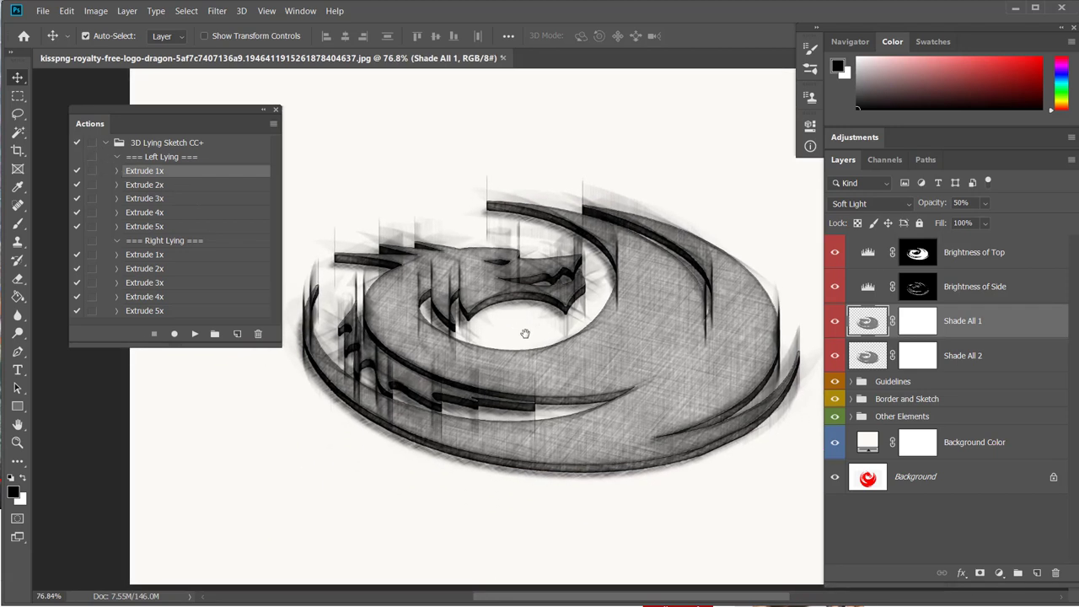
left_click_drag(527, 351, 524, 333)
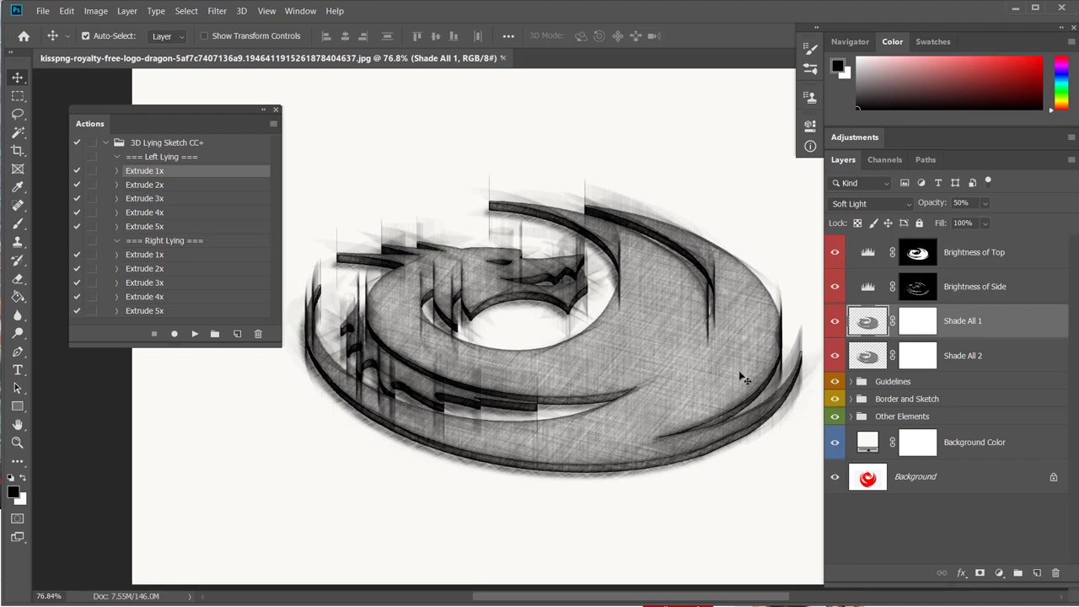
left_click(836, 382)
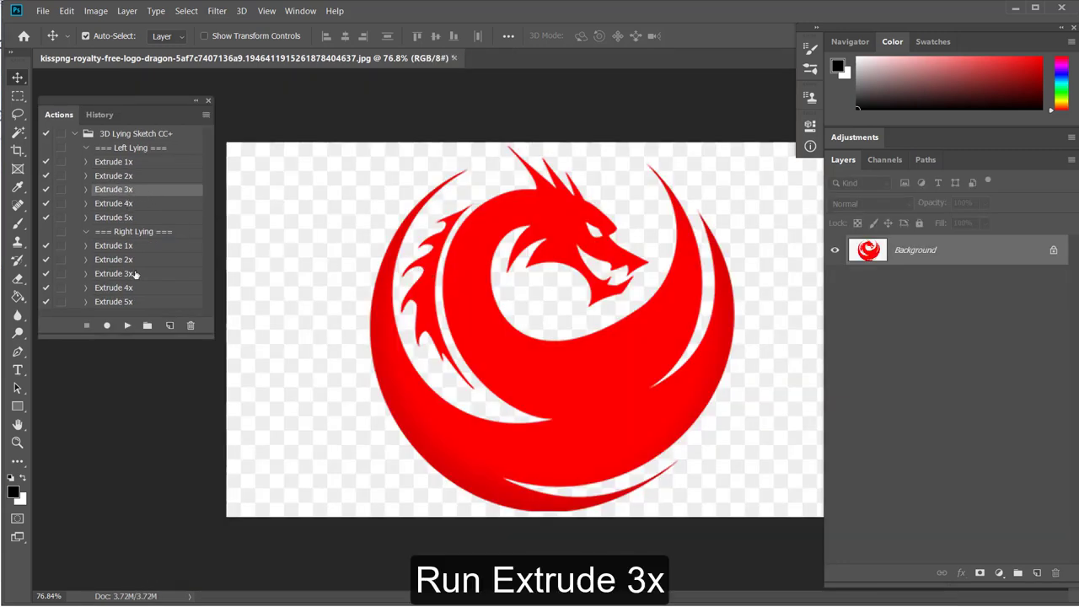
Render the dragon with Extrude 3x and compare the renders across the document tabs.
left_click(127, 325)
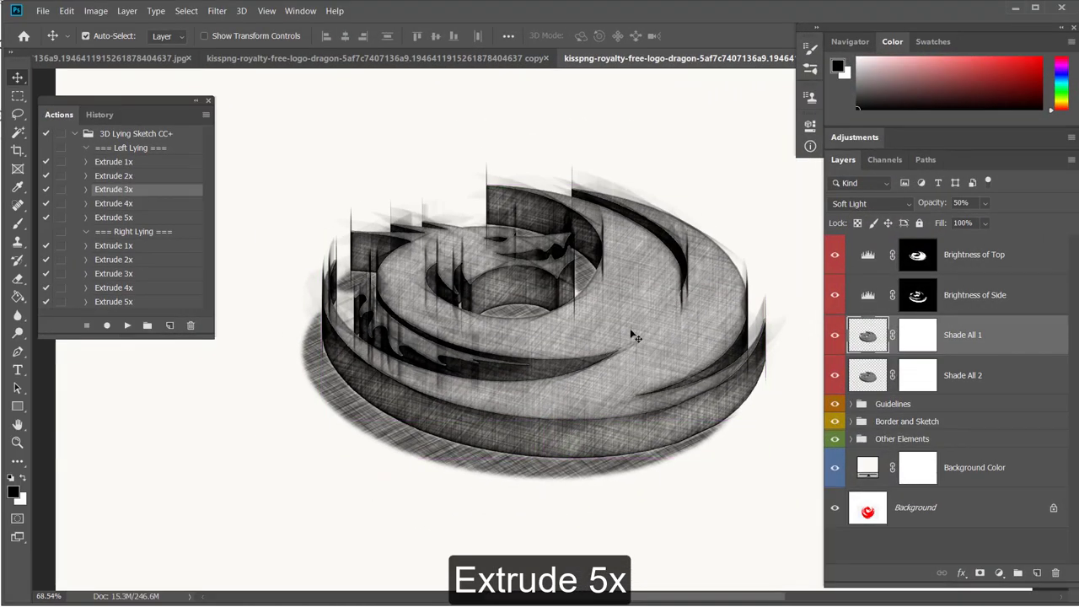
left_click(433, 60)
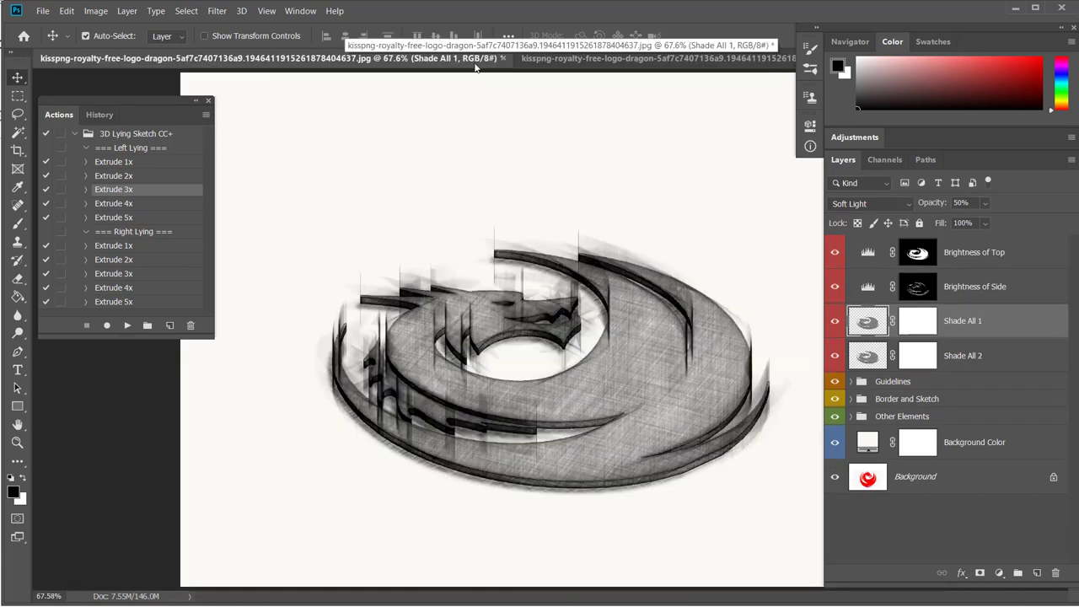
left_click(544, 61)
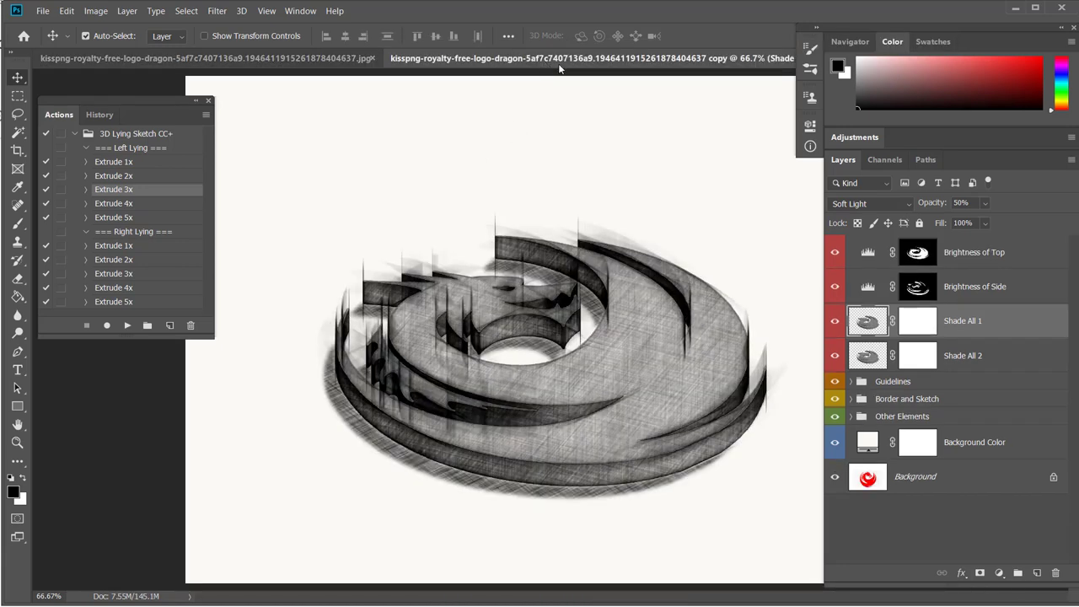
left_click(300, 11)
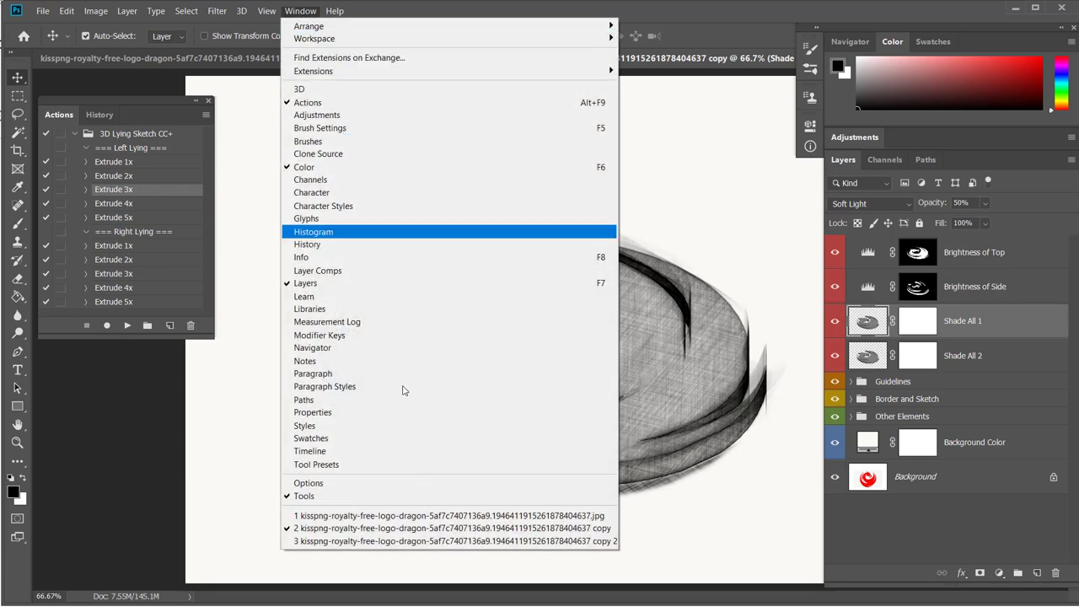
left_click(380, 541)
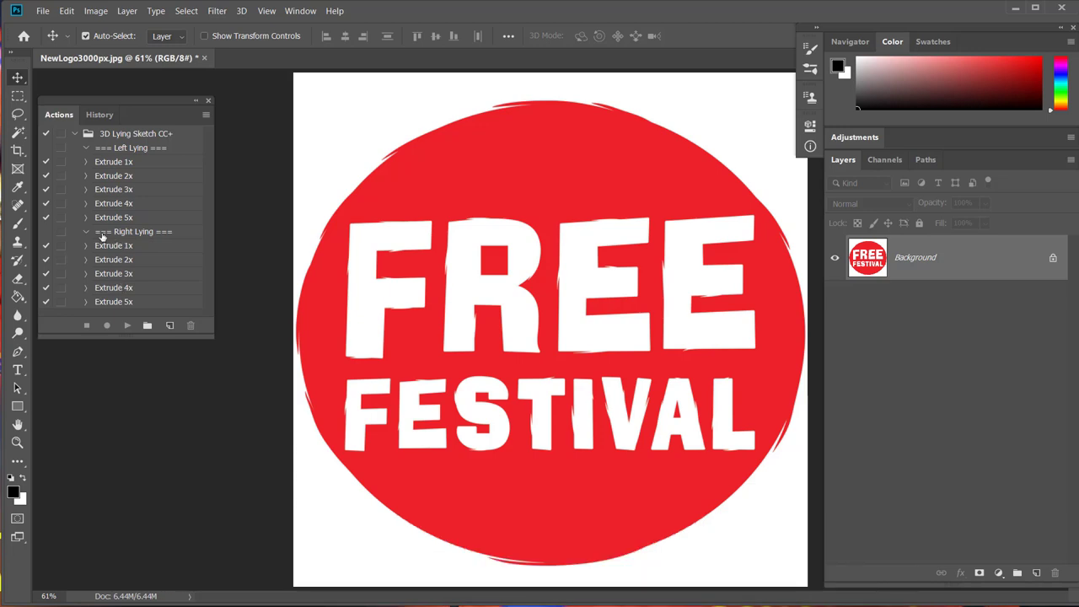
Render the FREE FESTIVAL logo as a right-lying sketch block with Right Lying Extrude 4x.
left_click(114, 288)
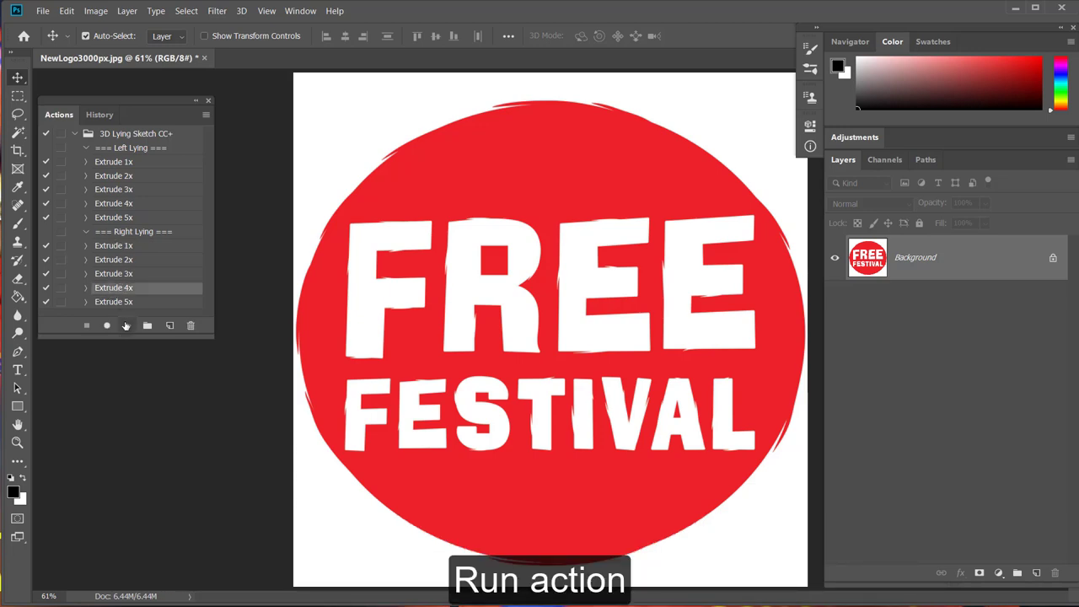
left_click(126, 325)
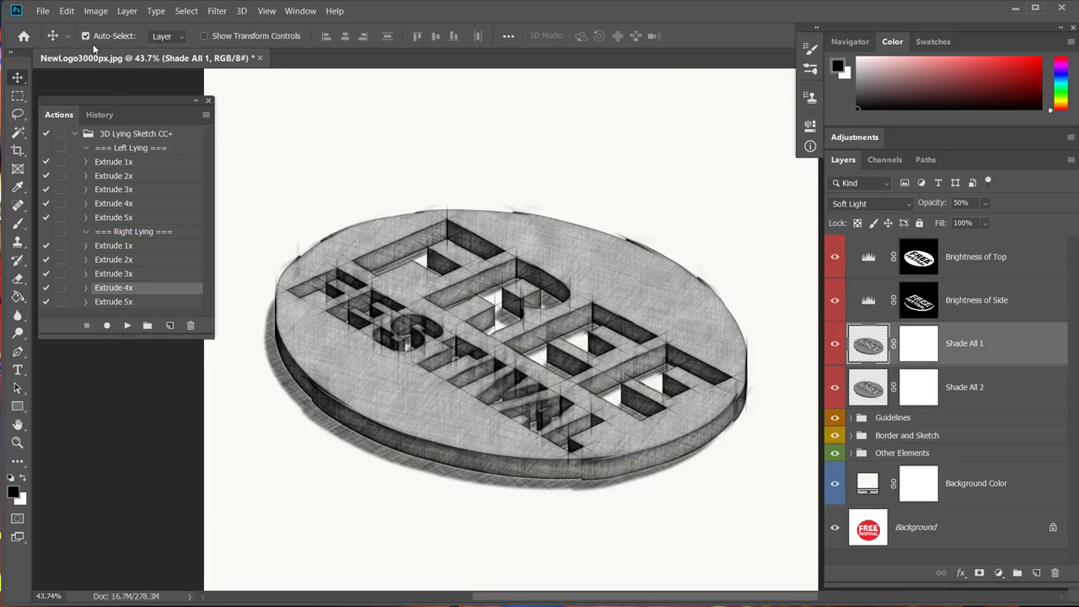
left_click(42, 10)
left_click(52, 25)
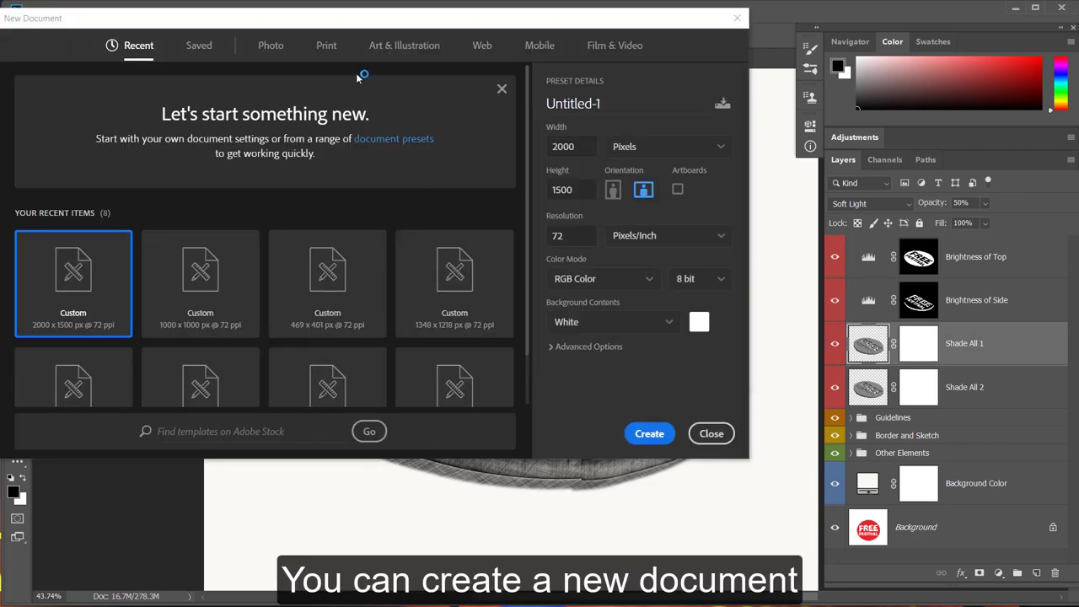
Create a blank 2000 × 1500 px document at 72 ppi.
left_click_drag(325, 26, 338, 24)
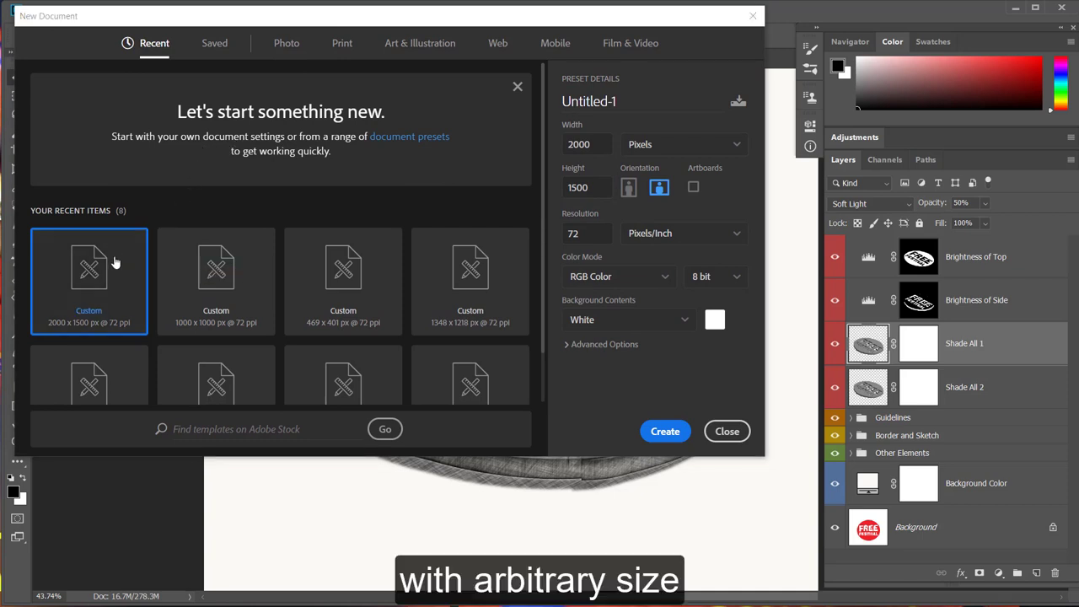
double_click(577, 147)
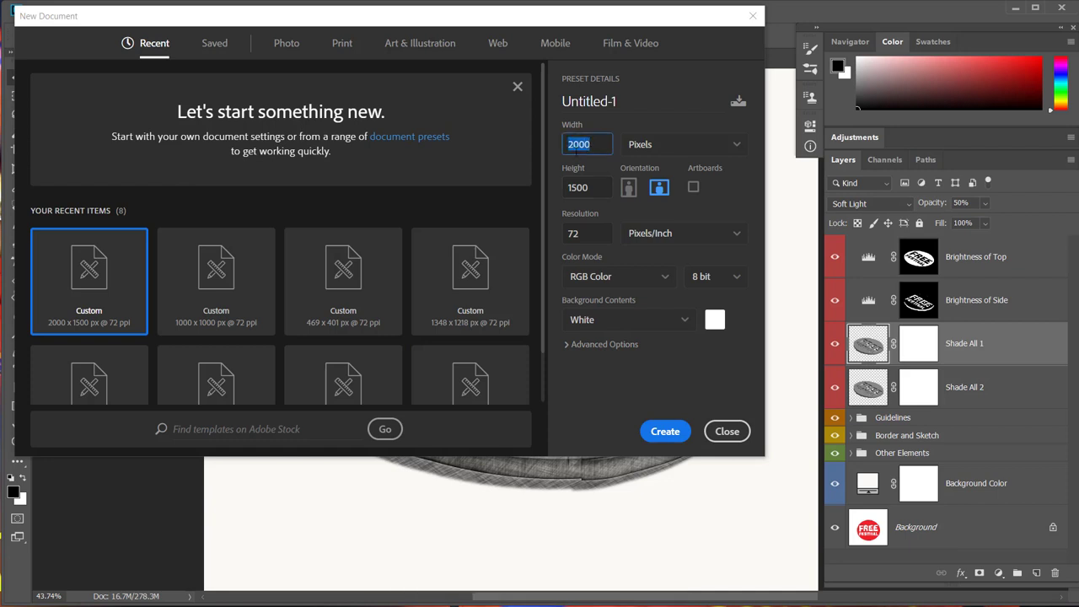
left_click(578, 188)
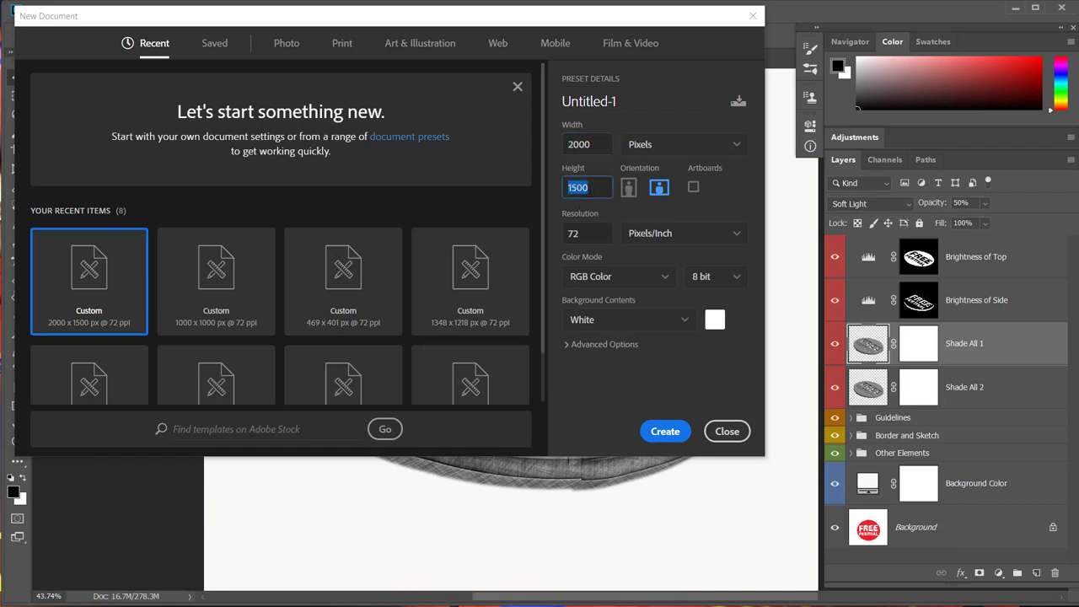
left_click(582, 235)
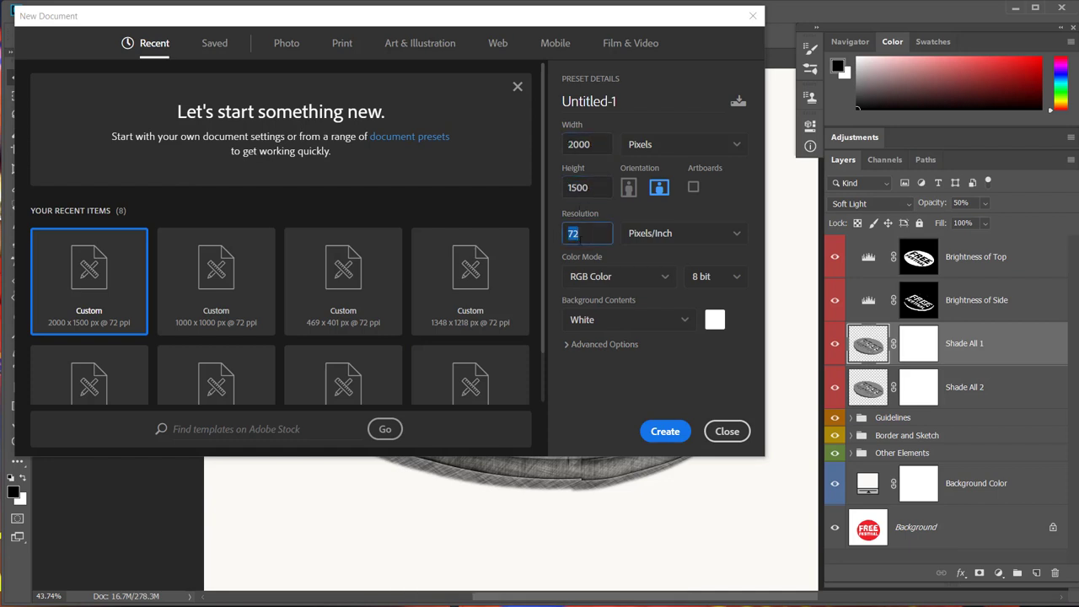
left_click(663, 431)
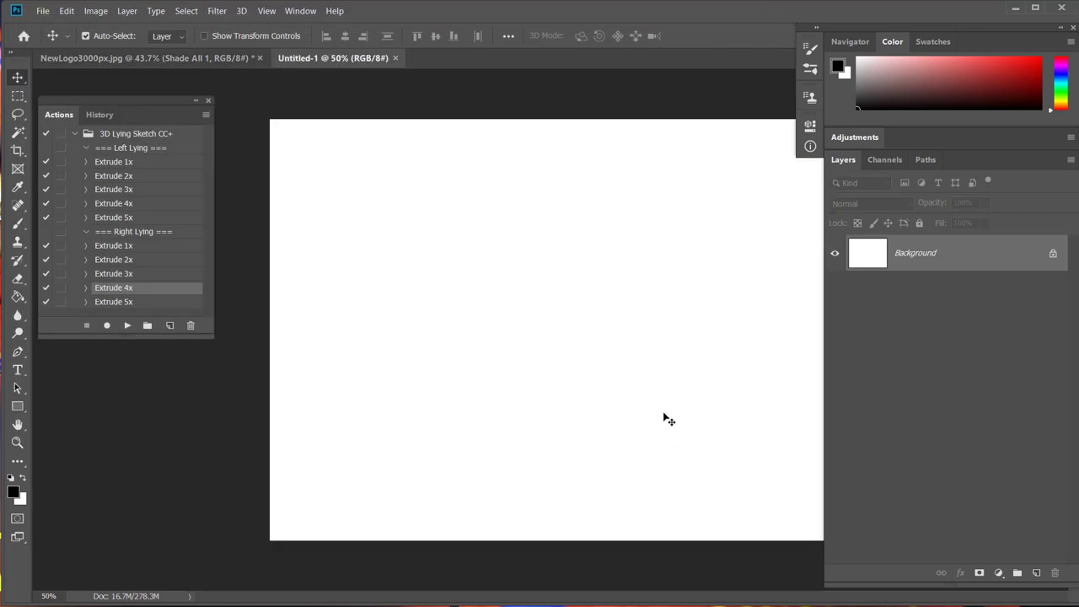
Add centred 72 pt text reading 'HELLO' near the canvas centre.
left_click(570, 304)
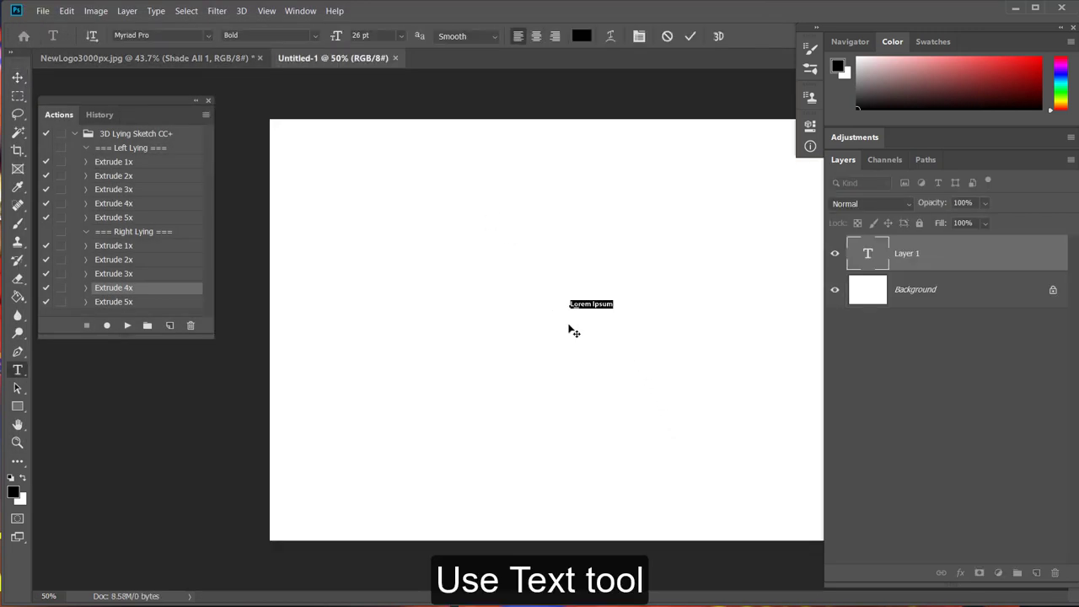
left_click(402, 37)
left_click(381, 235)
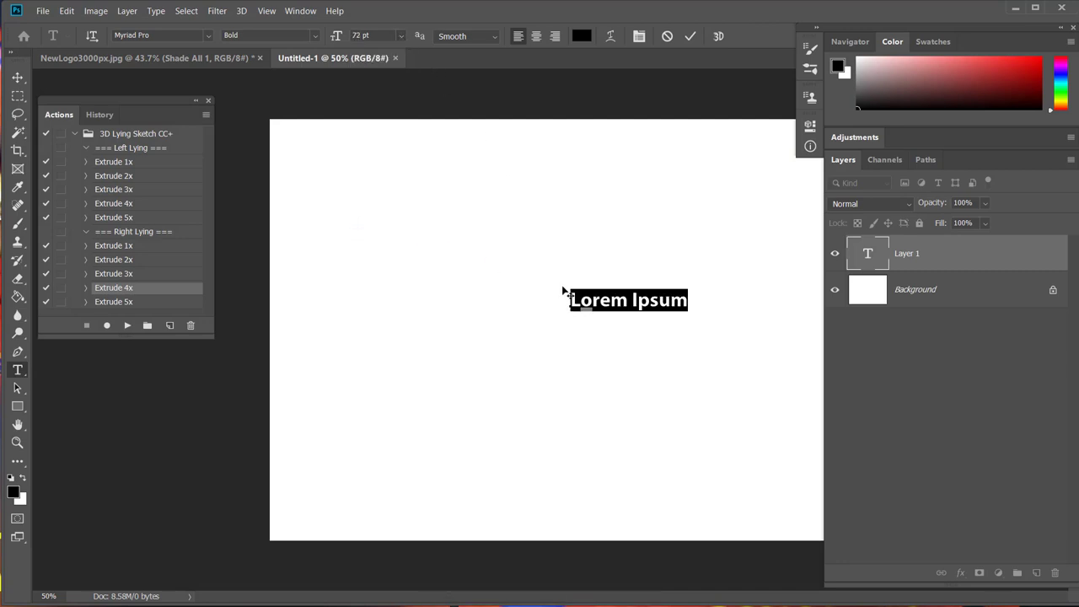
left_click(536, 37)
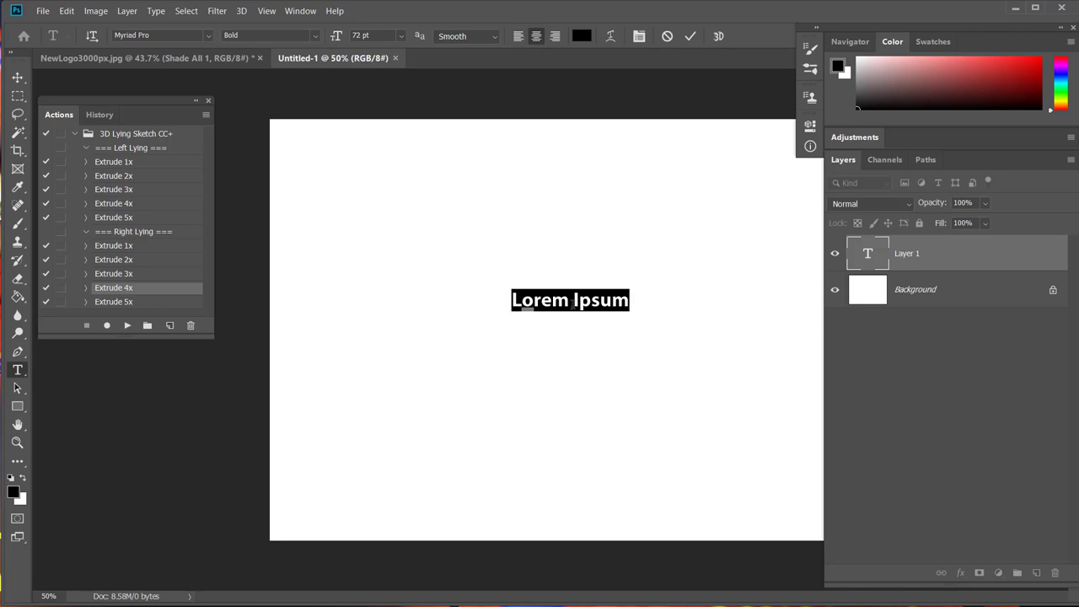
type("HELLO")
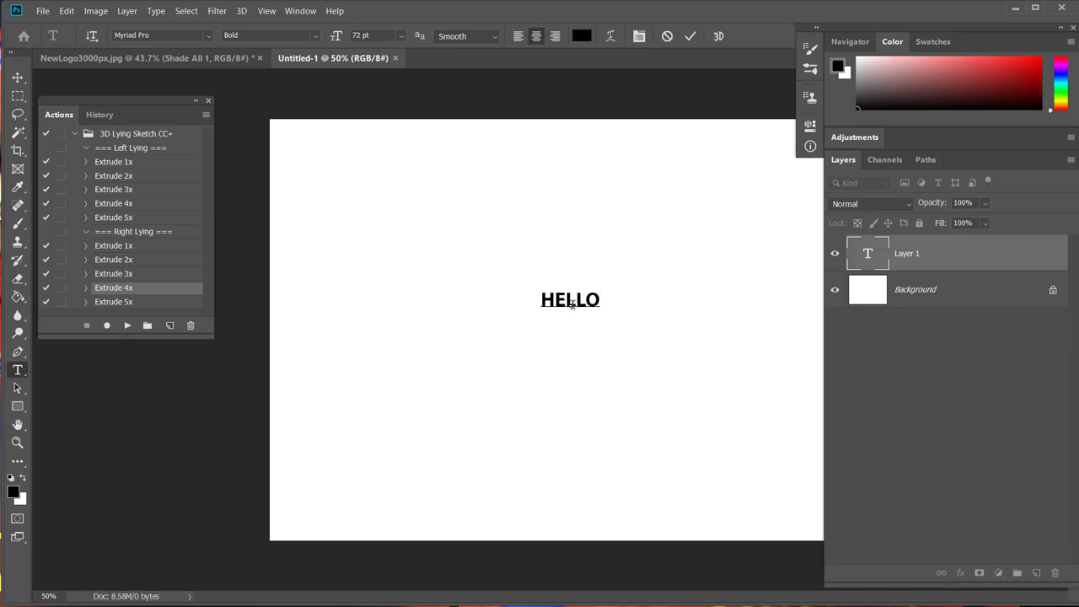
left_click(689, 36)
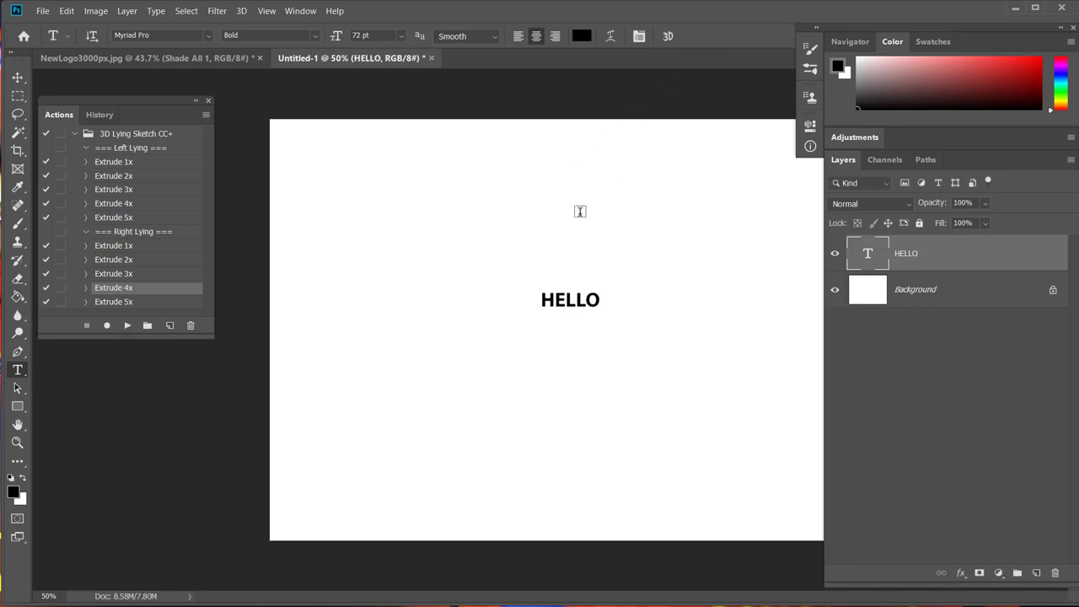
Scale the HELLO text to about 474% with Free Transform.
key("ctrl+t")
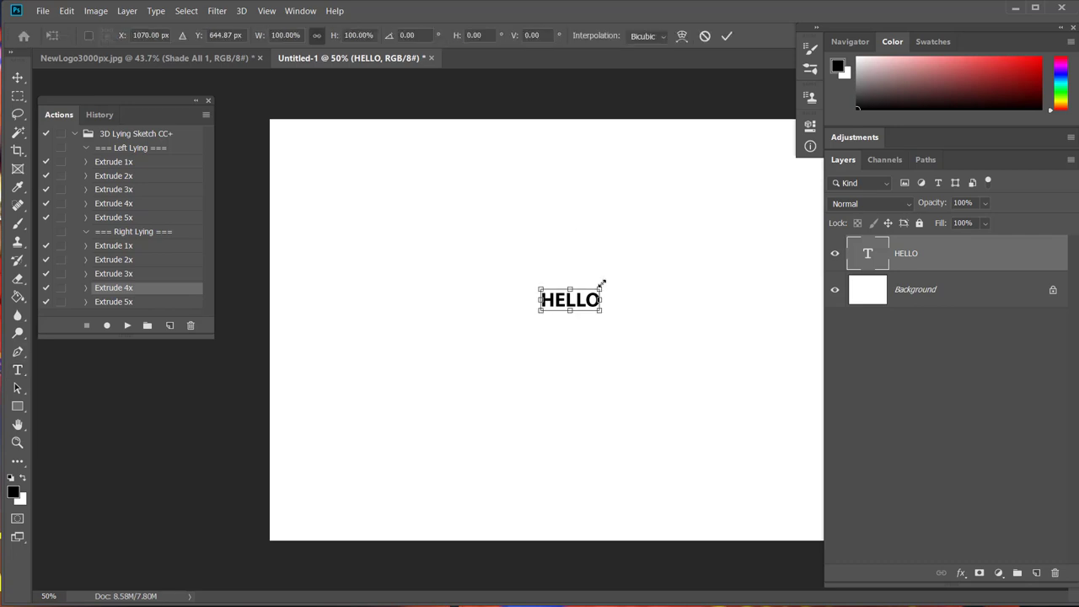
left_click_drag(601, 287, 711, 238)
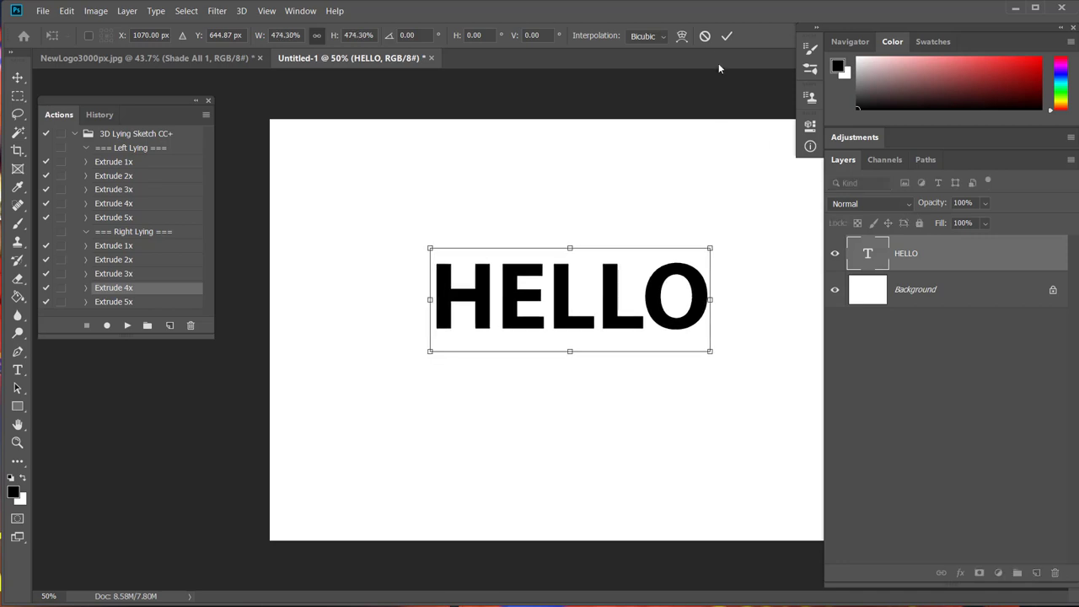
left_click(725, 38)
Change the HELLO text colour to grey 777777.
key("v")
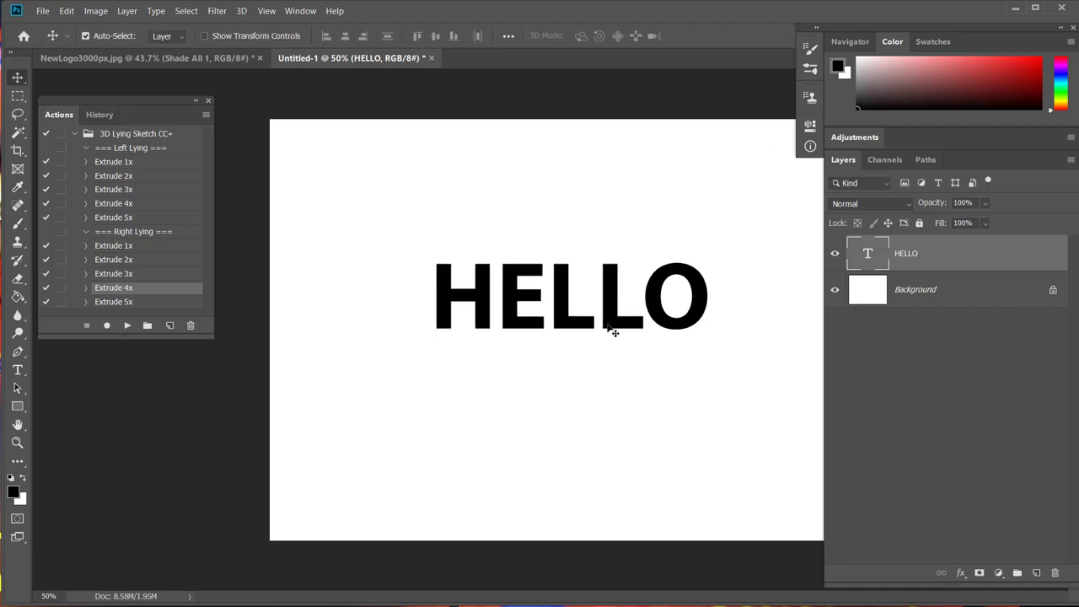
key("t")
left_click(581, 37)
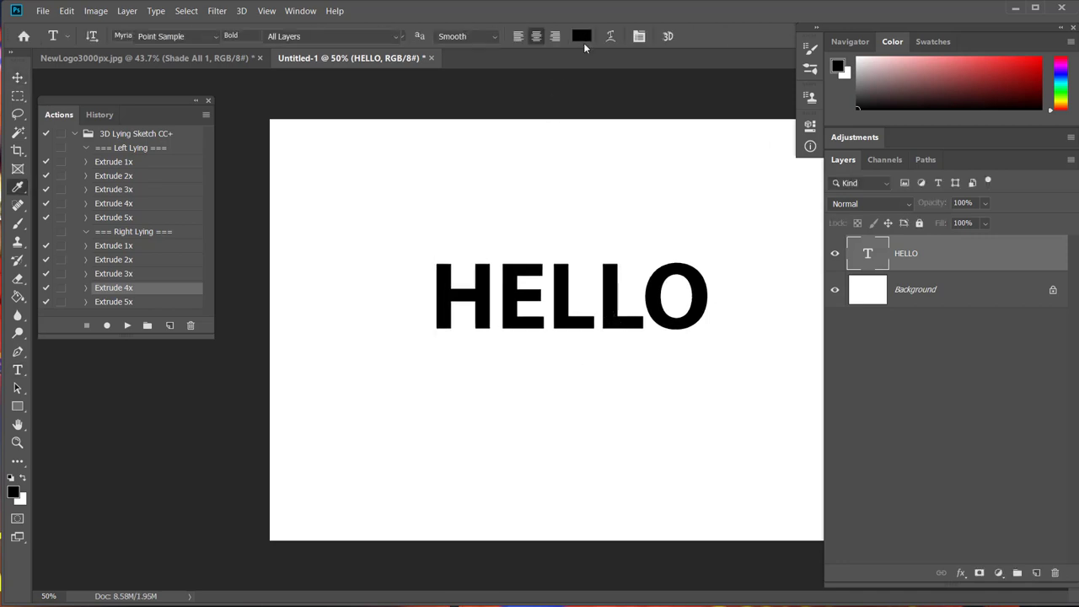
type("777777")
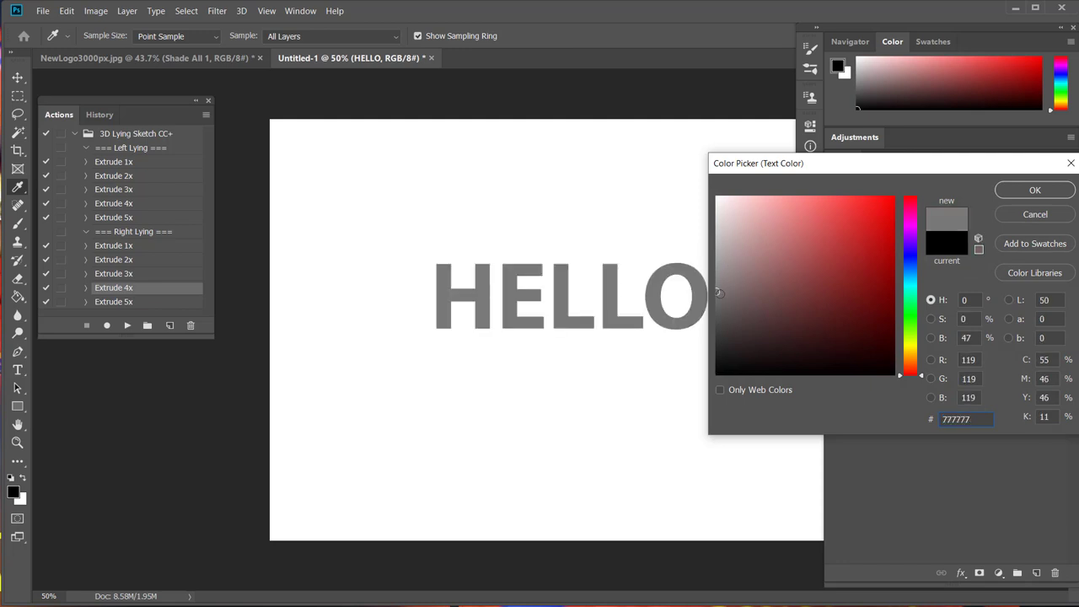
left_click(1032, 191)
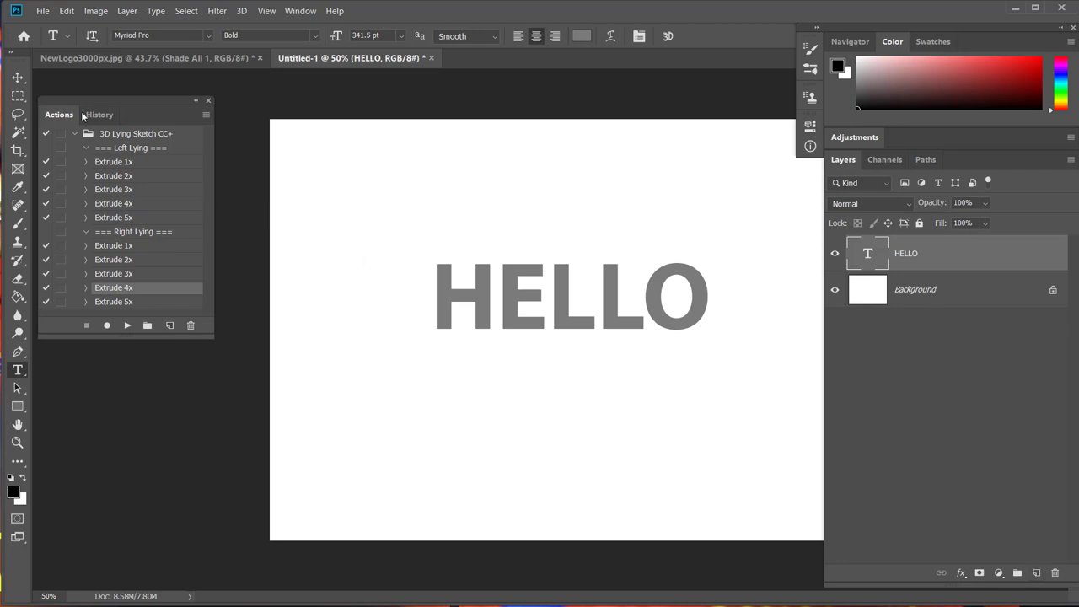
left_click(17, 95)
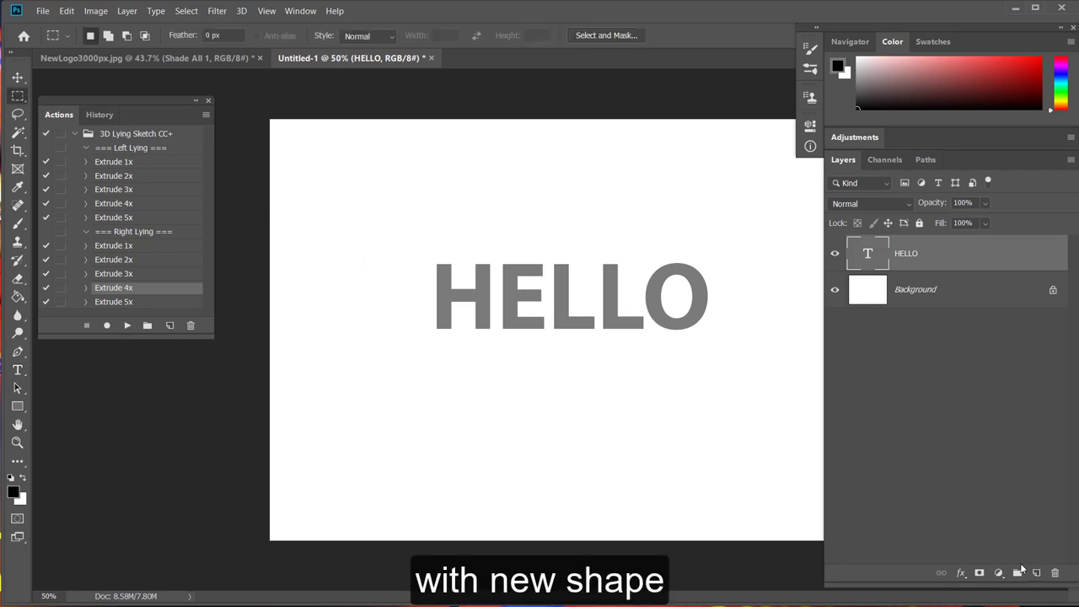
On a new layer, fill a wide thin strip above HELLO with dark grey.
left_click(1038, 574)
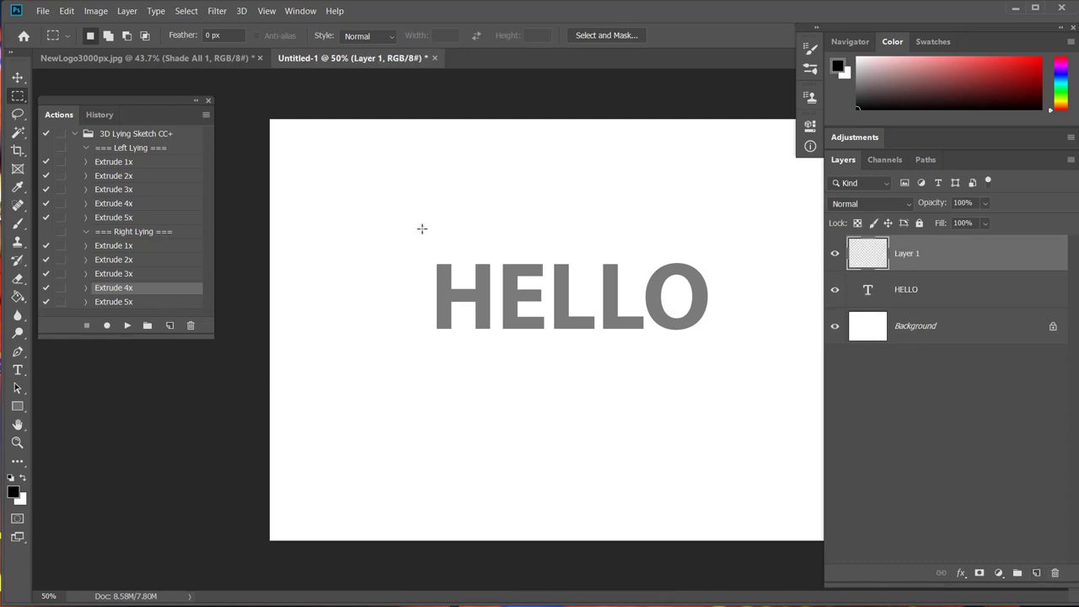
left_click_drag(421, 229, 729, 250)
left_click(892, 80)
left_click_drag(903, 80, 858, 83)
left_click(856, 96)
key("alt+BackSpace")
Deselect and duplicate the grey bar to just below HELLO.
key("ctrl+d")
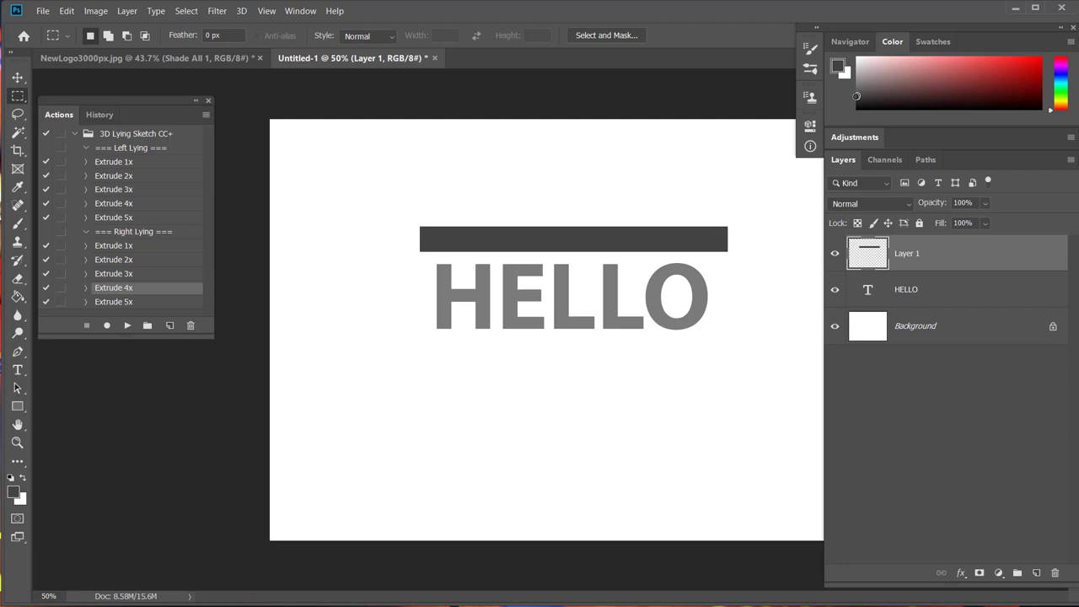
key("v")
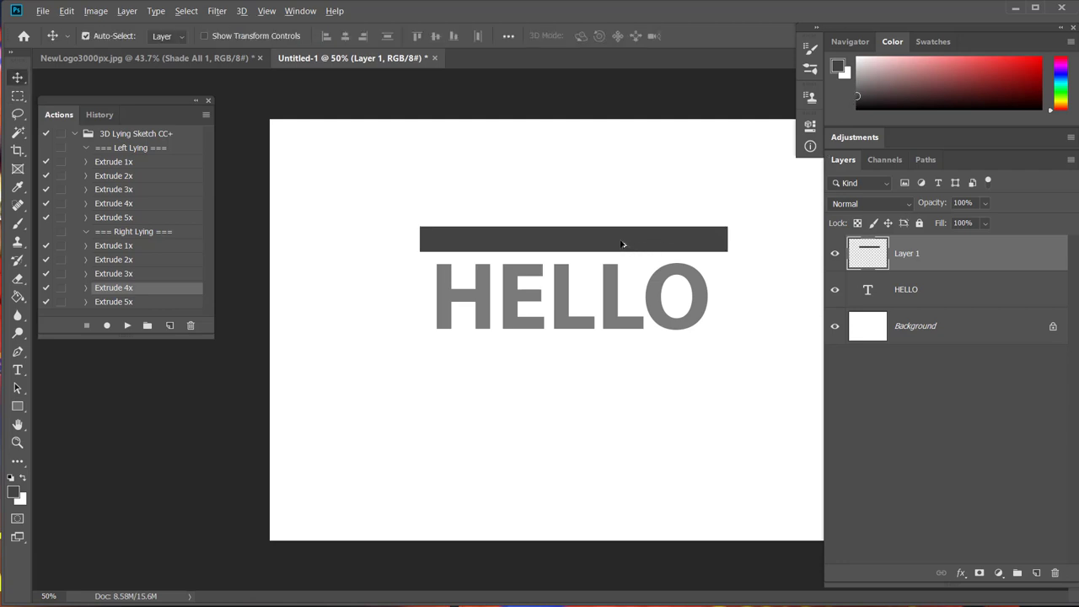
left_click_drag(622, 244, 631, 360)
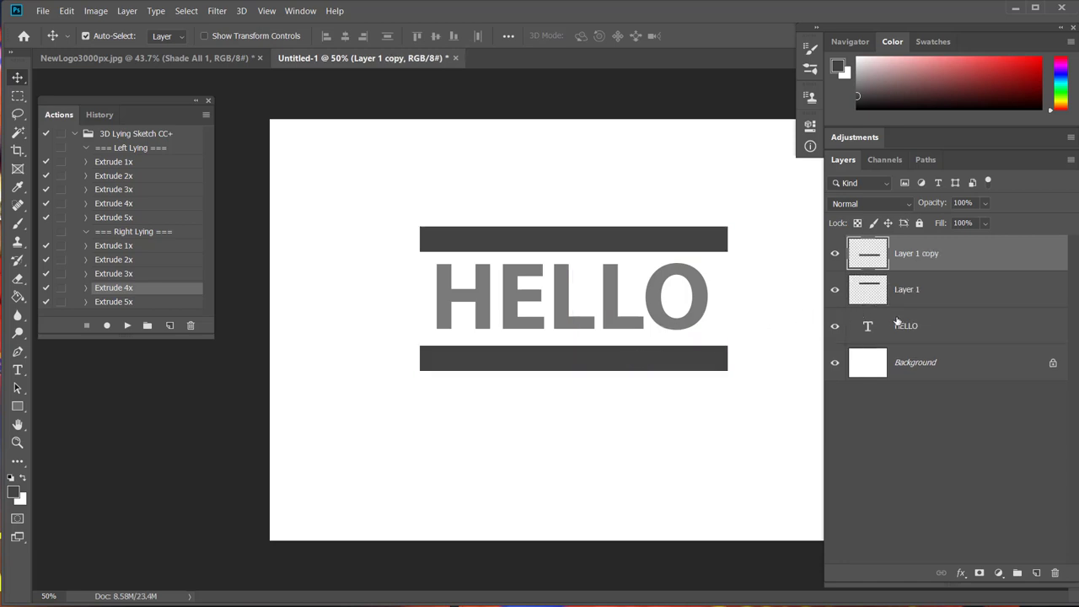
Flatten HELLO and both grey bars with Layer > Flatten Image.
left_click(127, 11)
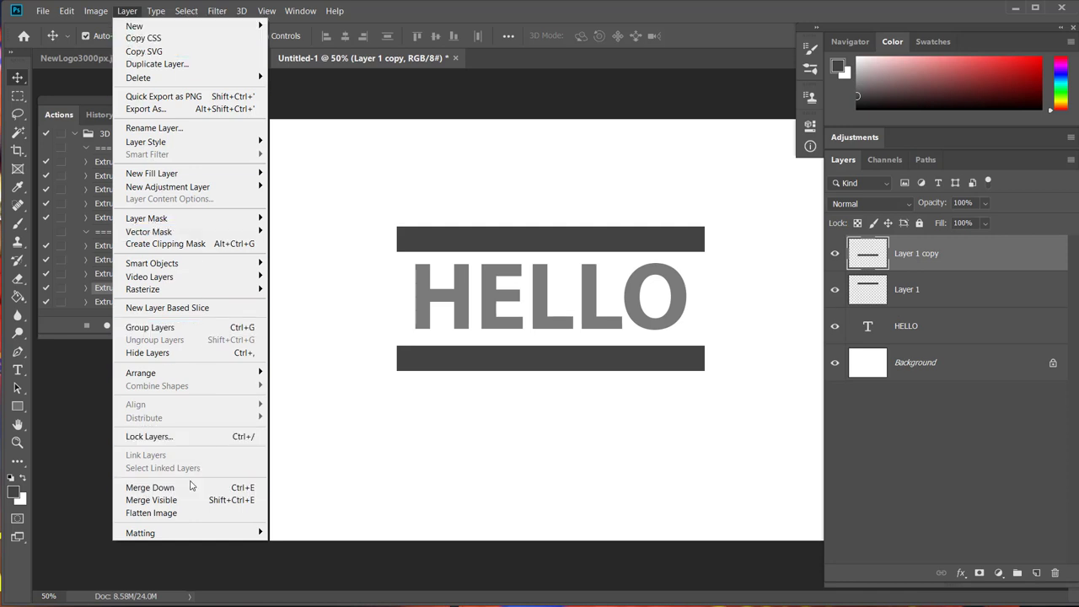
left_click(163, 516)
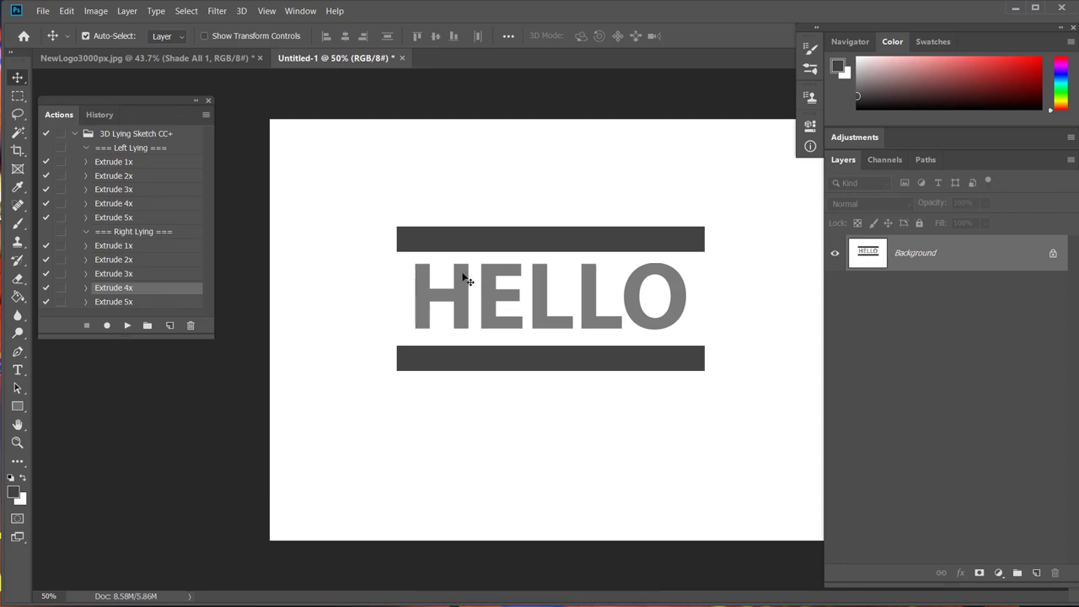
Run the Right Lying Extrude 3x action on HELLO and compare it with the flat Background.
left_click(125, 276)
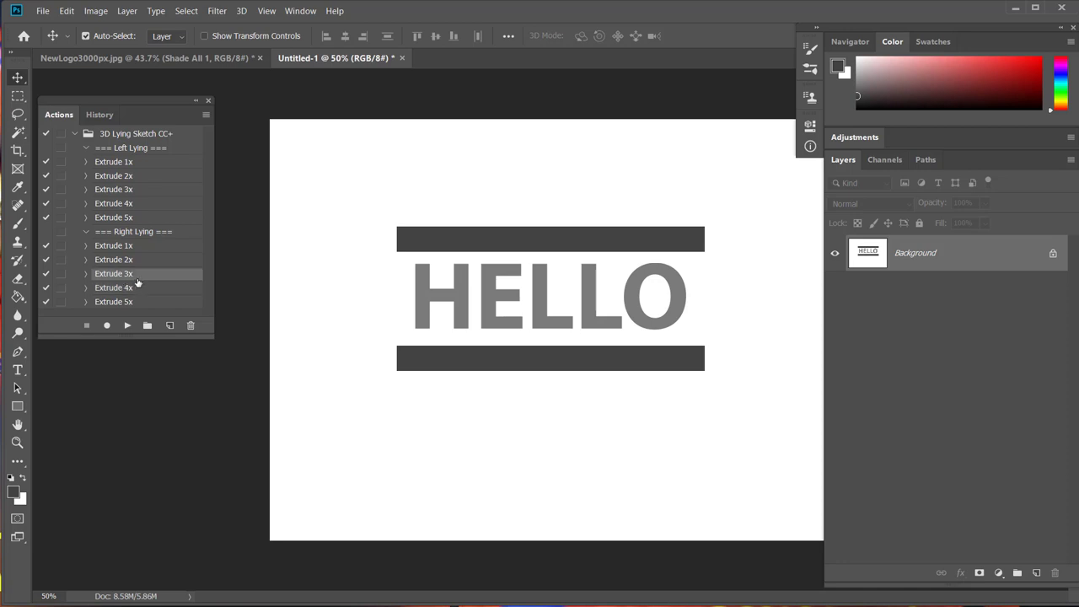
left_click(128, 326)
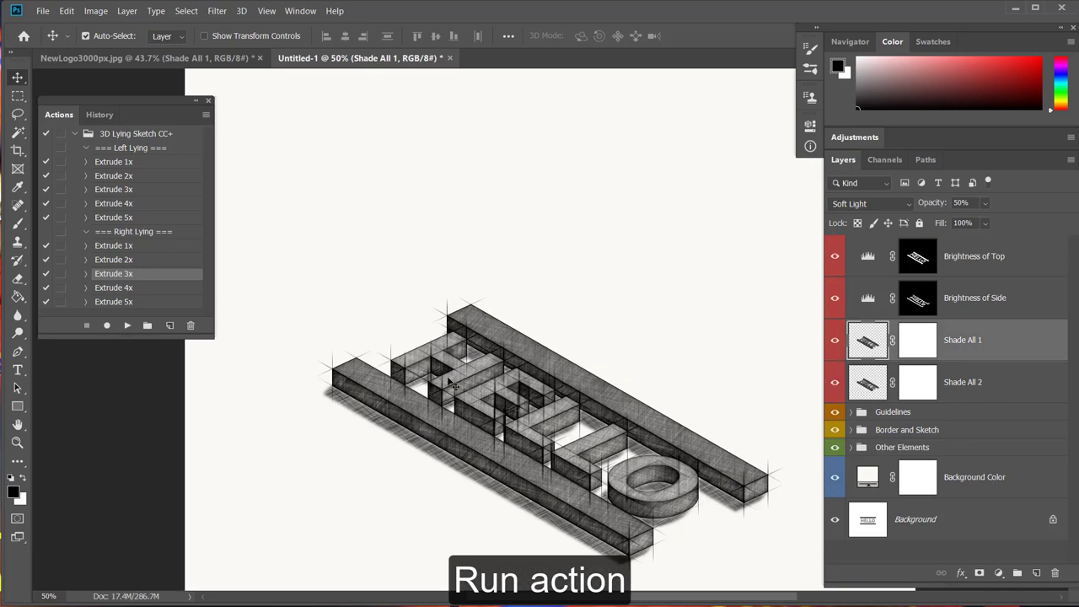
left_click_drag(557, 506, 563, 435)
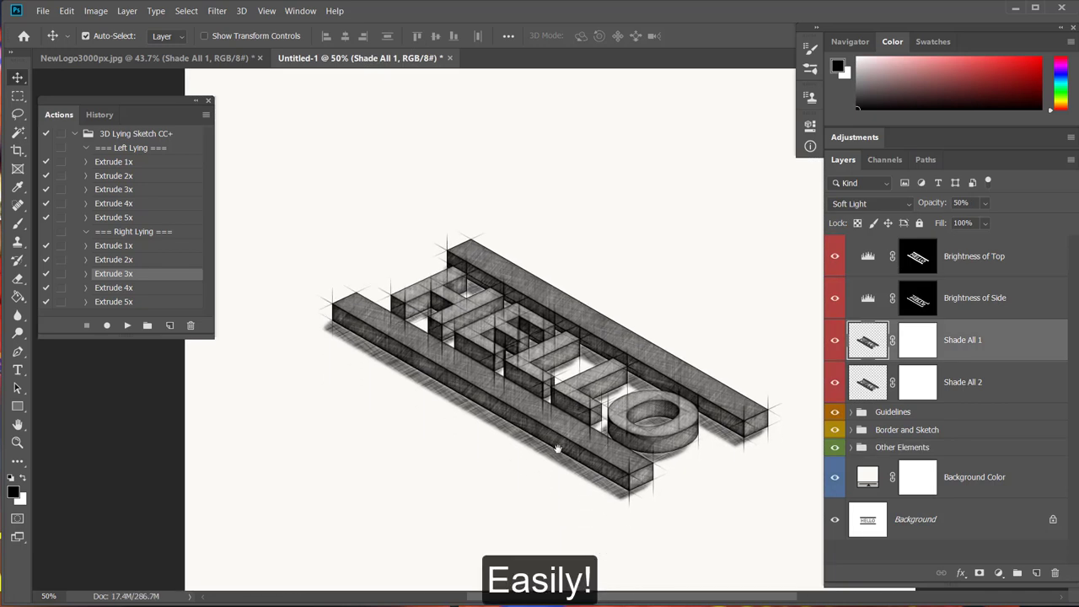
scroll(601, 397, "down", 1)
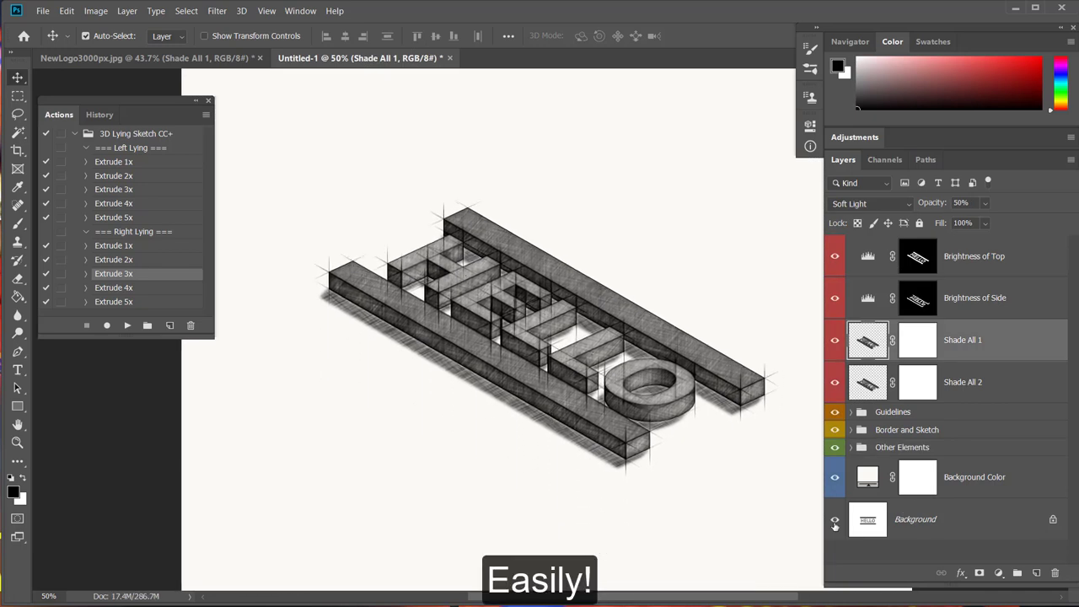
left_click(836, 524, "alt")
left_click(836, 524, "alt")
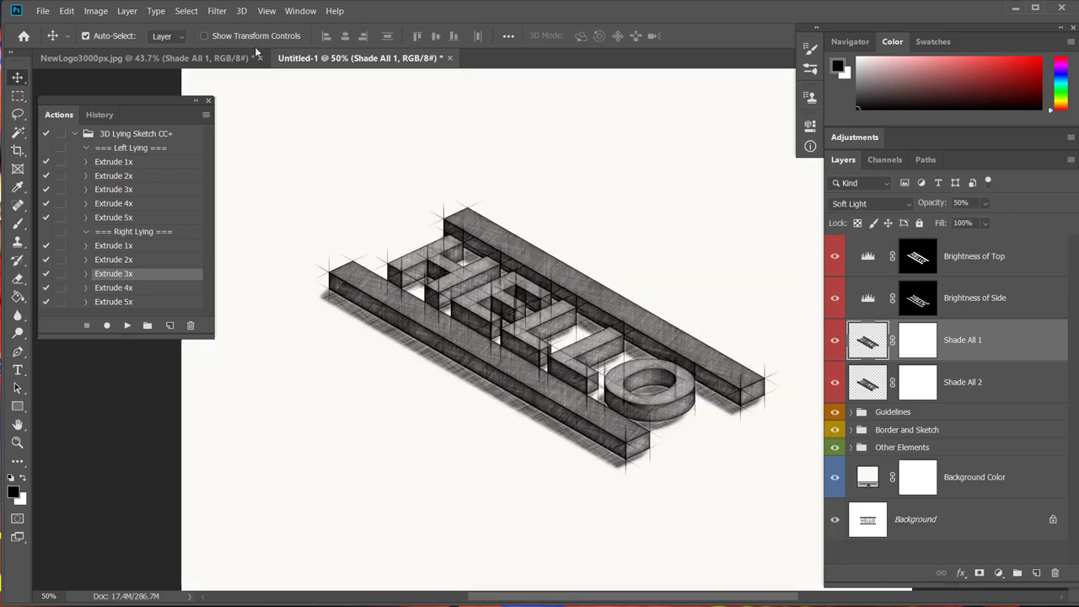
left_click(49, 14)
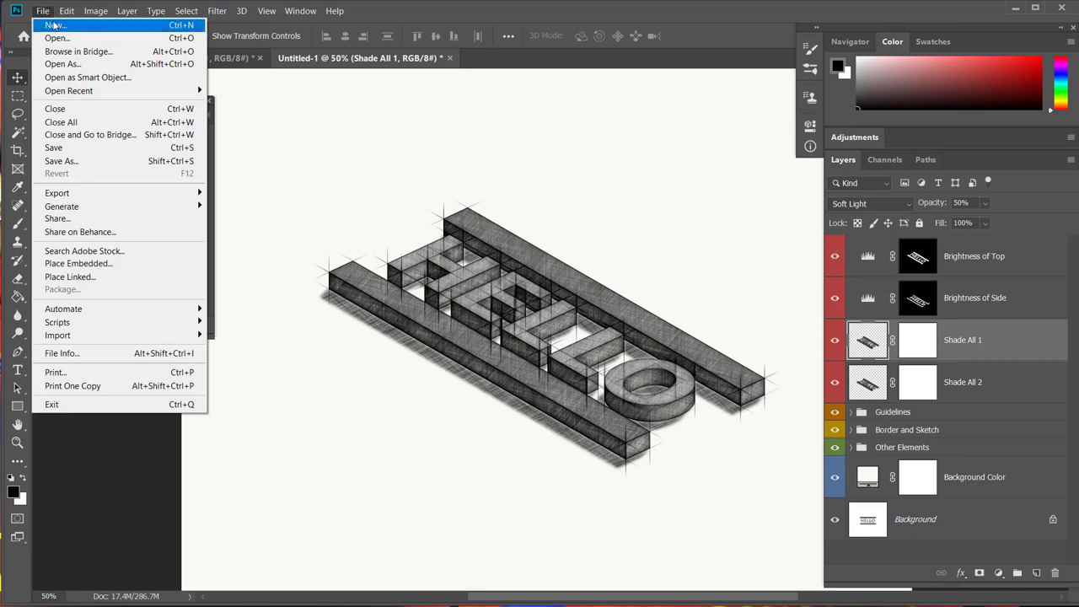
Create a blank white 2000 × 1500 px document at 72 ppi.
left_click(78, 27)
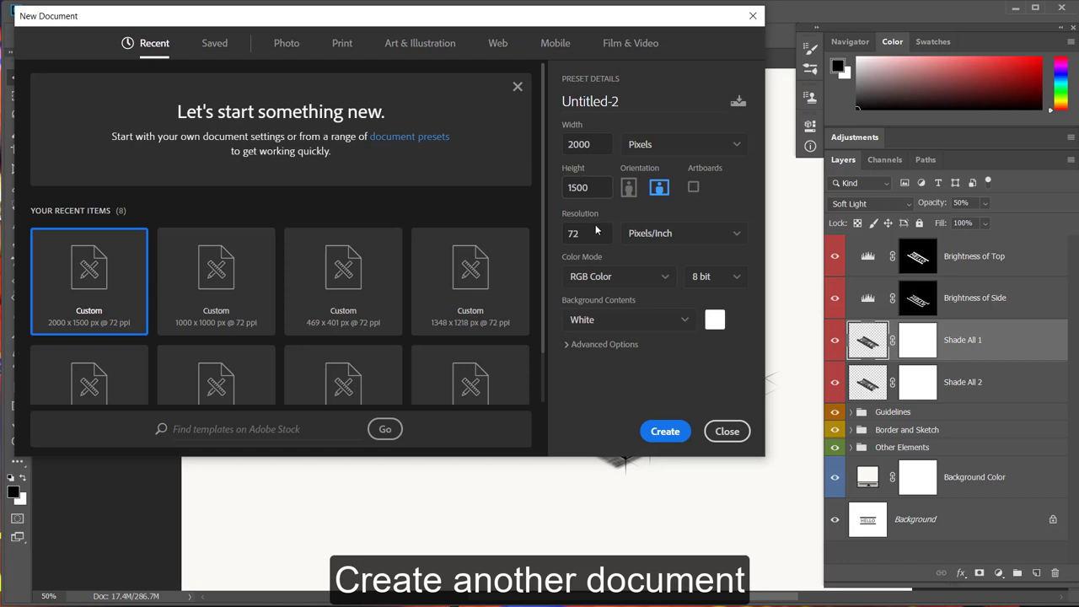
left_click(665, 435)
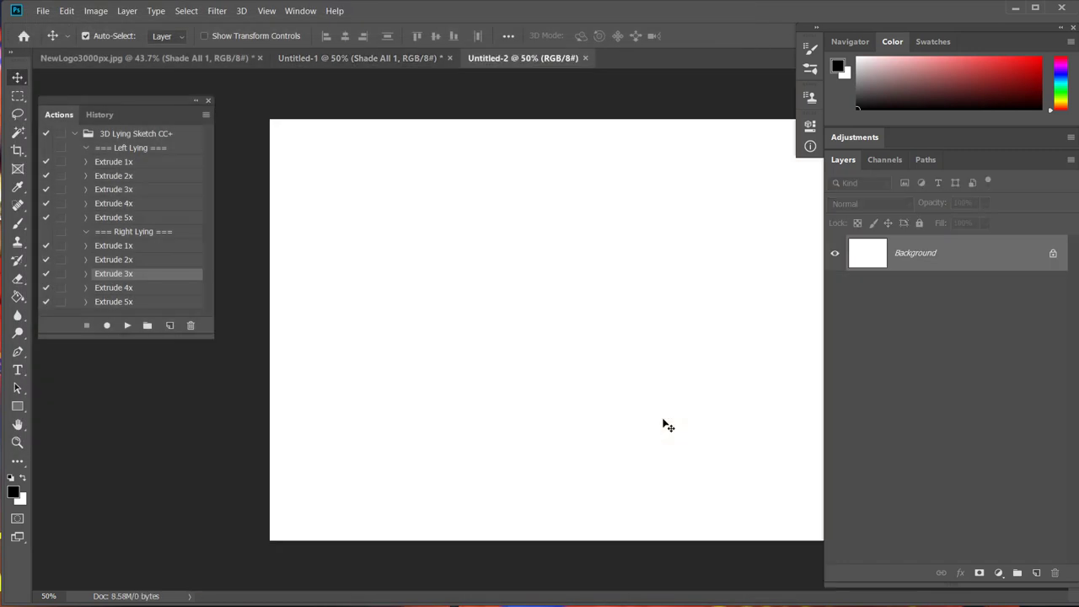
scroll(667, 393, "up", 1)
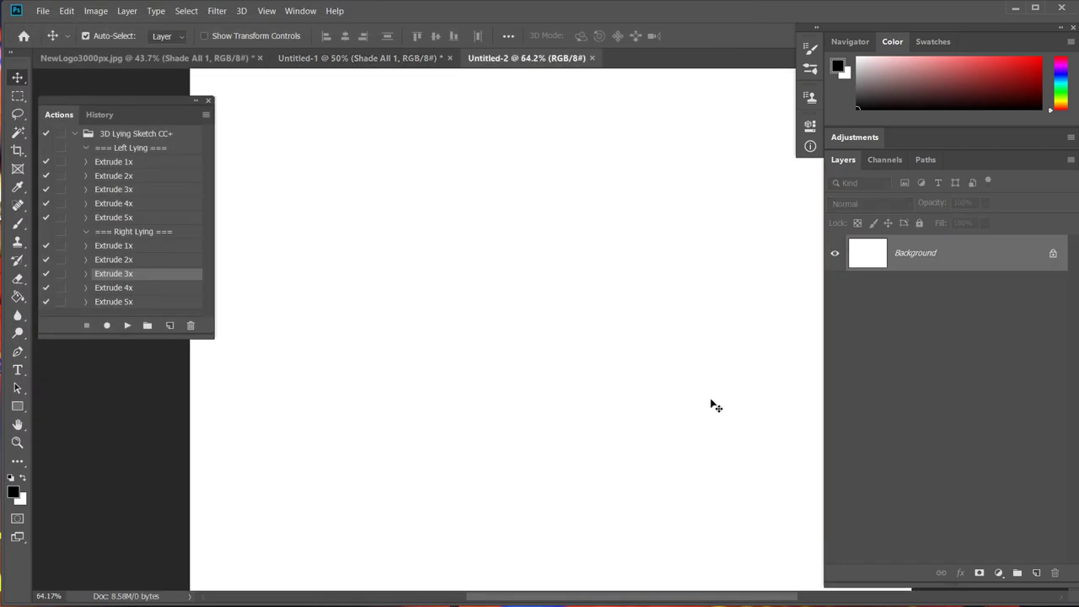
Fill a rectangular selection in the upper left of the canvas with grey.
left_click(18, 96)
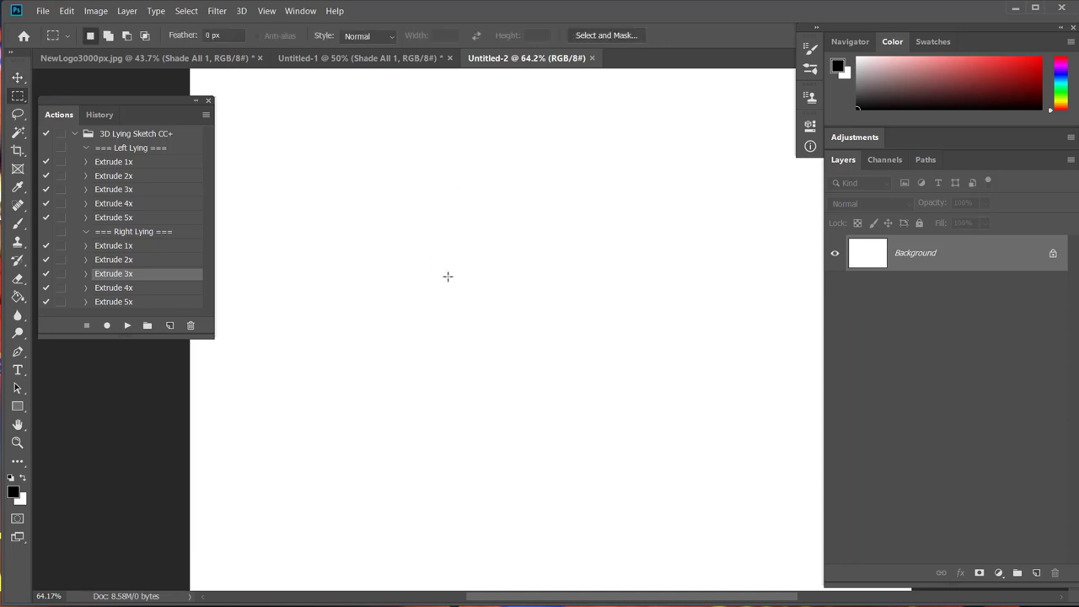
left_click_drag(338, 169, 543, 304)
left_click(857, 96)
left_click(857, 93)
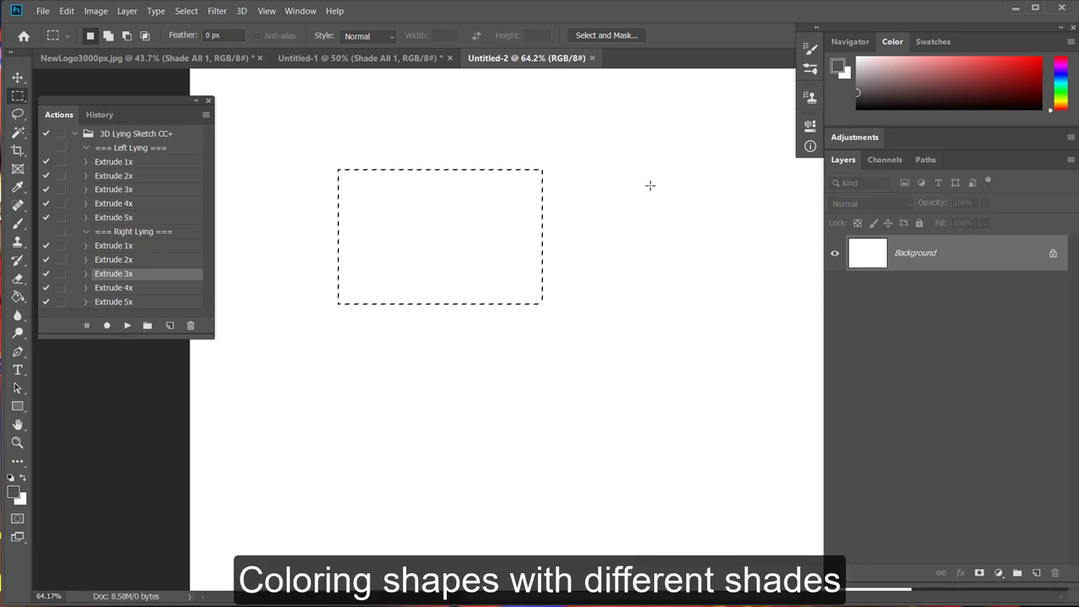
key("alt+BackSpace")
key("ctrl+d")
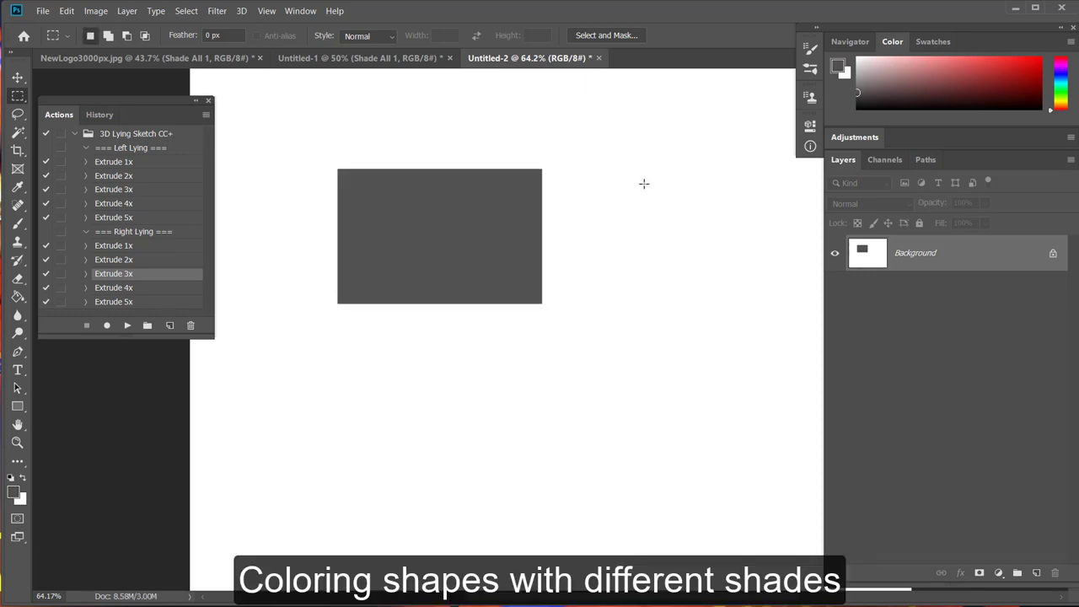
Add a thin light grey bar overlapping the grey rectangle.
left_click_drag(489, 239, 770, 362)
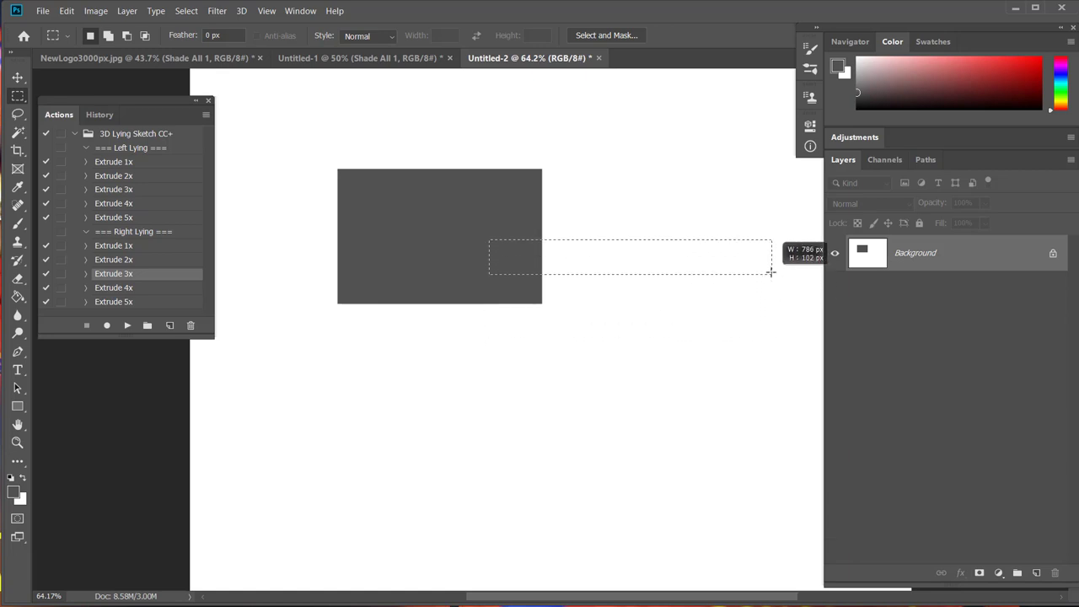
left_click_drag(770, 362, 775, 284)
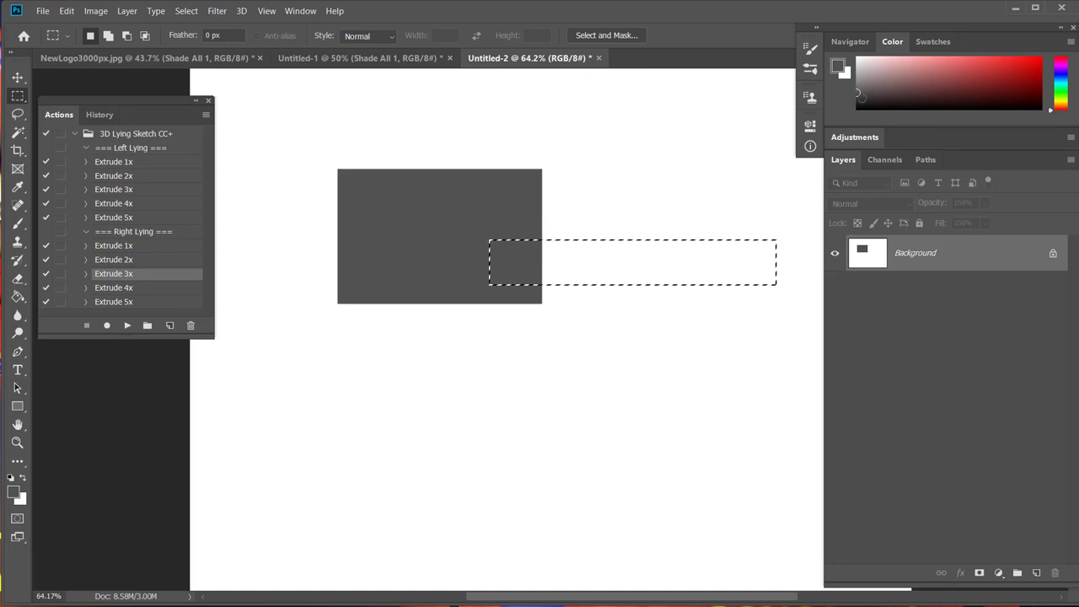
left_click_drag(860, 71, 857, 76)
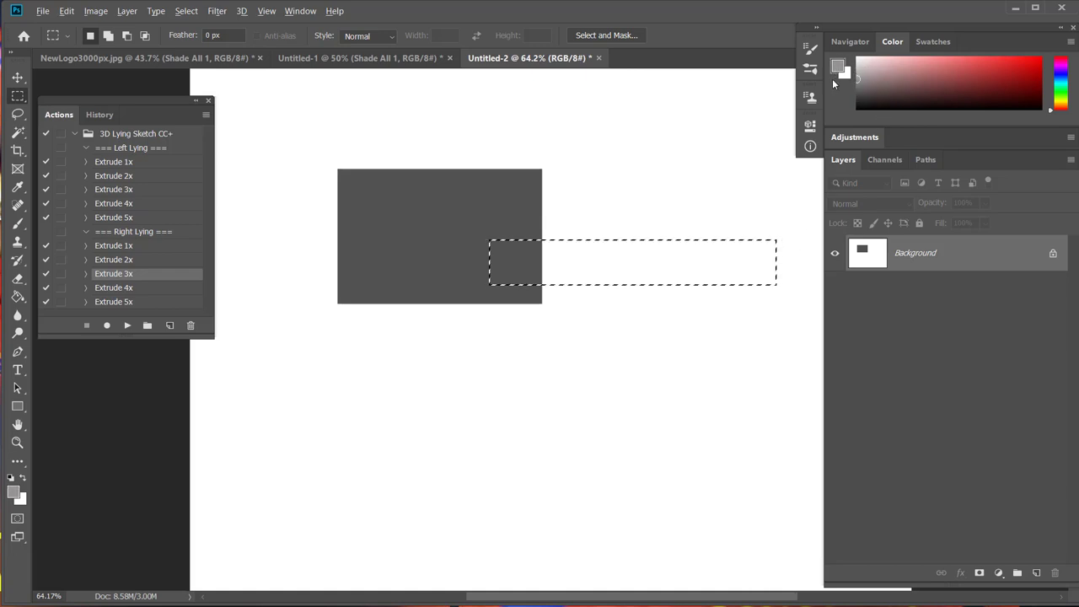
key("alt+BackSpace")
key("ctrl+d")
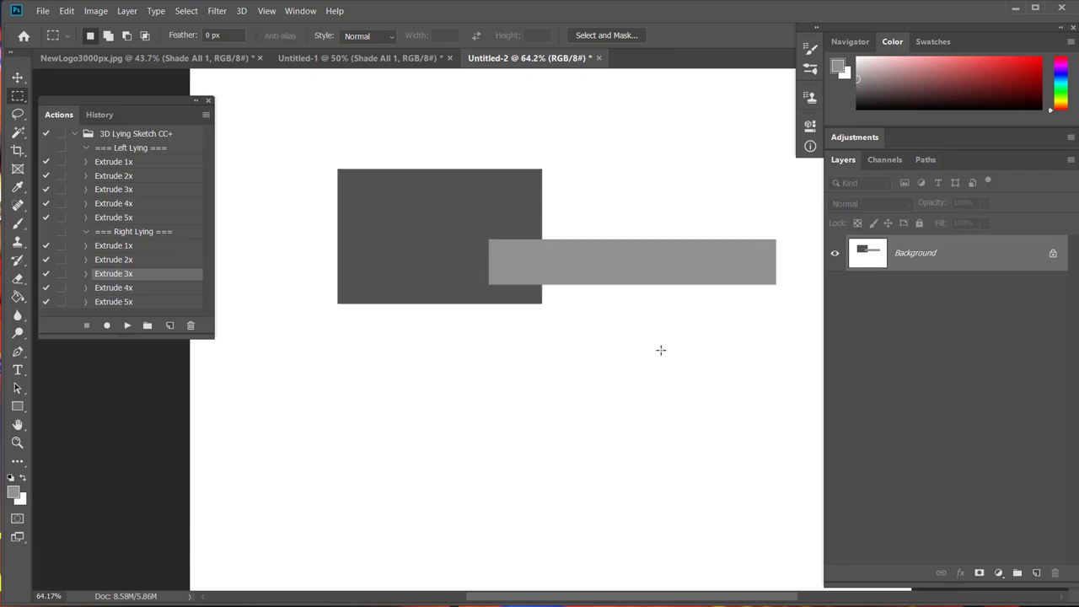
Fill a roughly 323 × 325 px dark grey square below the bar, then pick the Elliptical Marquee.
left_click_drag(683, 373, 520, 272)
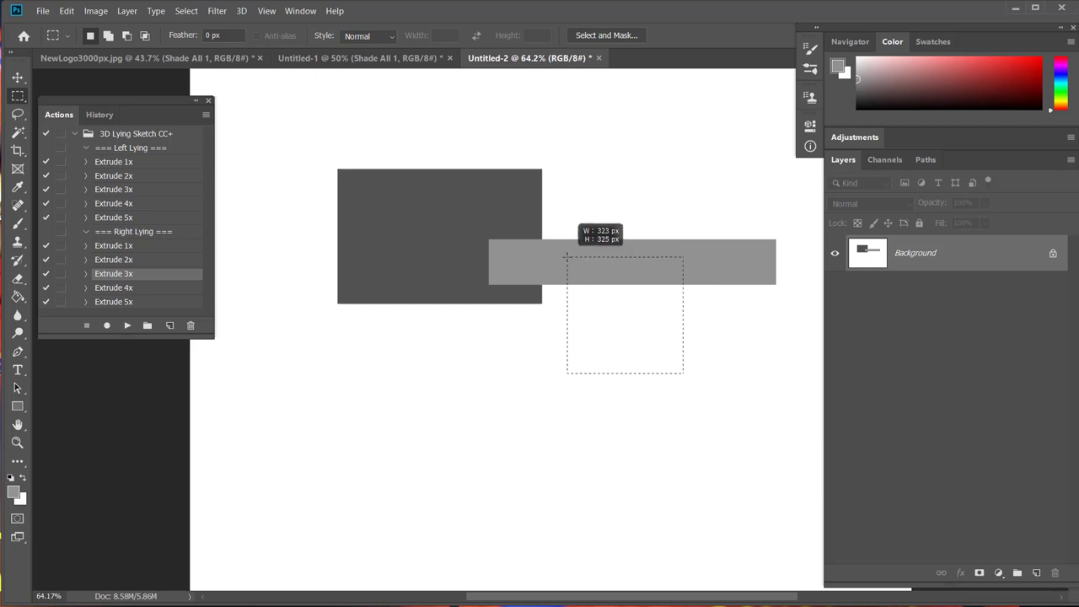
left_click_drag(521, 272, 567, 263)
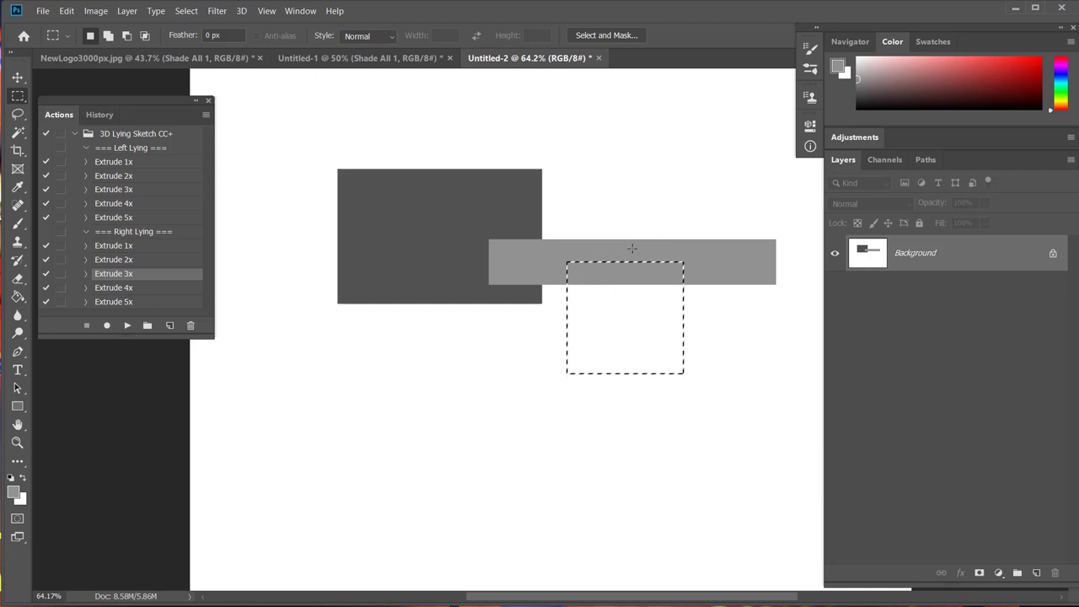
left_click_drag(857, 78, 854, 99)
key("alt+BackSpace")
key("ctrl+d")
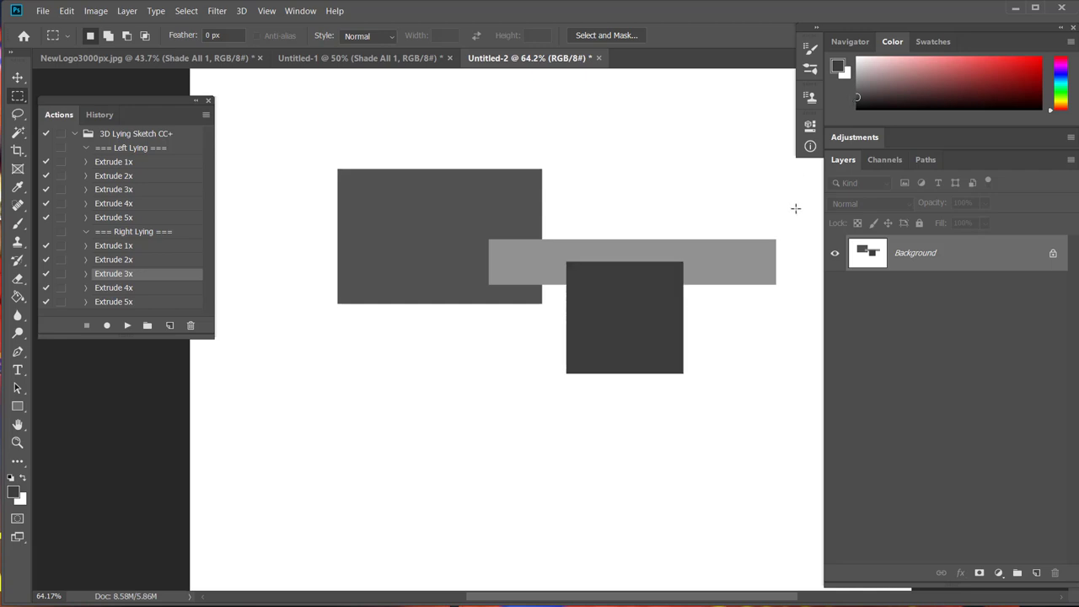
right_click(21, 98)
left_click(84, 109)
Fill a wide oval selection overlapping the dark square with medium grey.
left_click_drag(440, 267, 610, 338)
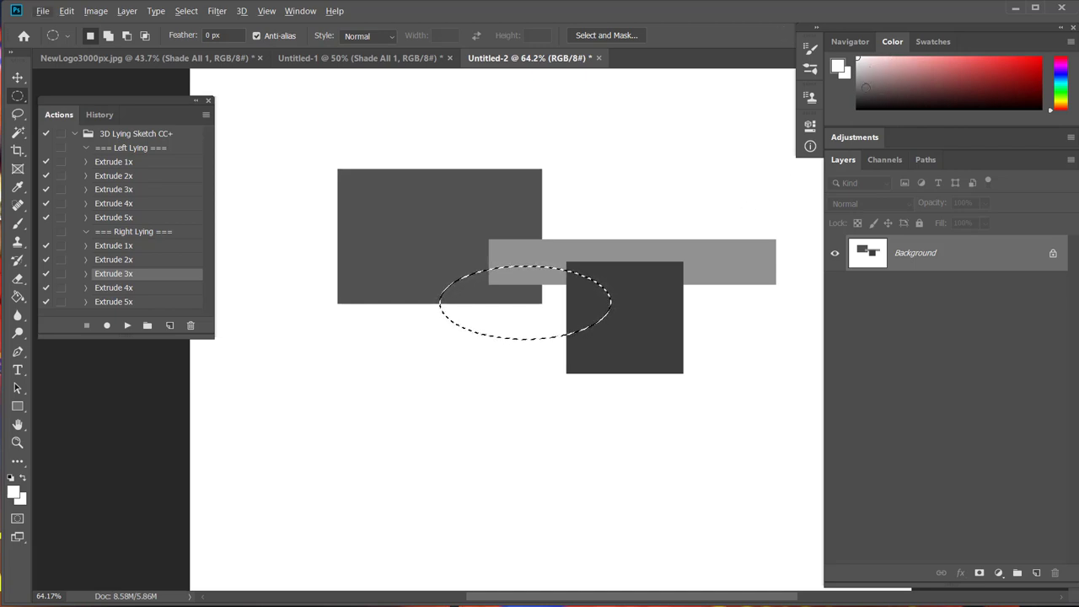
left_click(497, 285)
left_click_drag(455, 257, 585, 359)
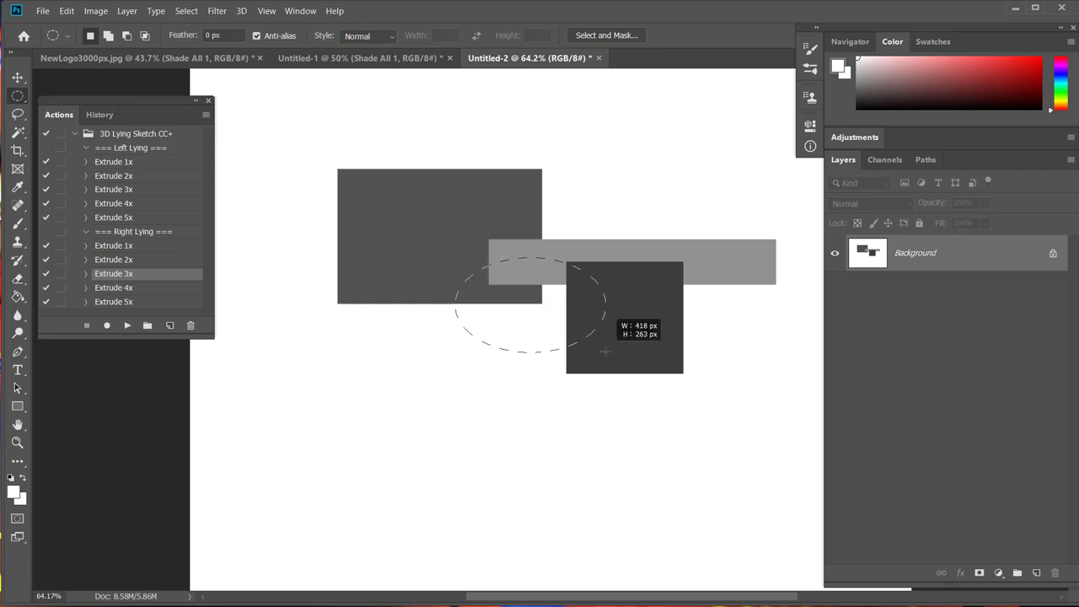
left_click_drag(586, 359, 612, 359)
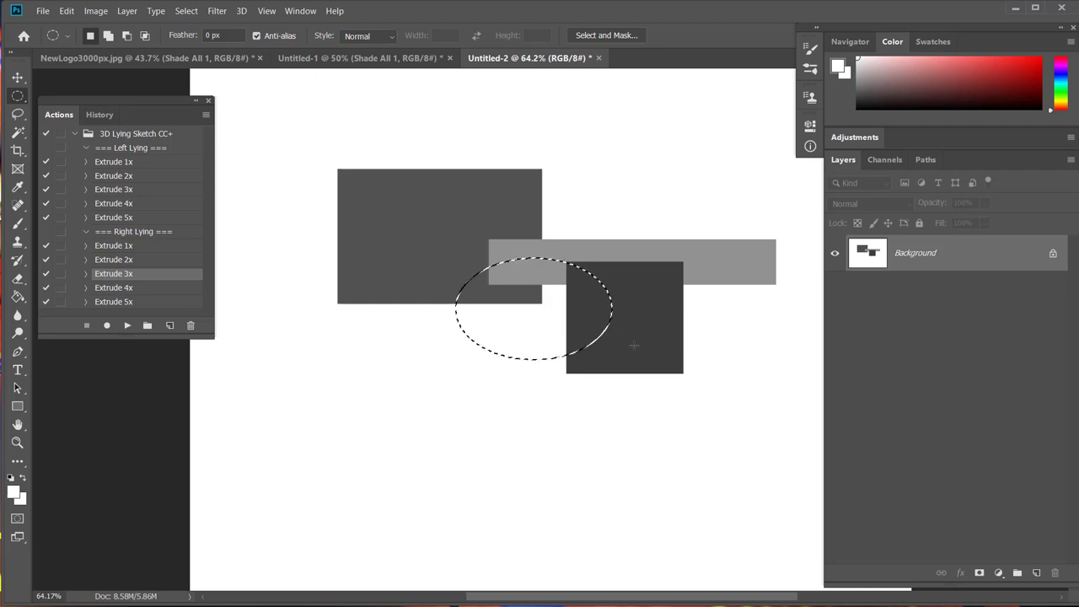
left_click(854, 85)
left_click_drag(854, 85, 857, 81)
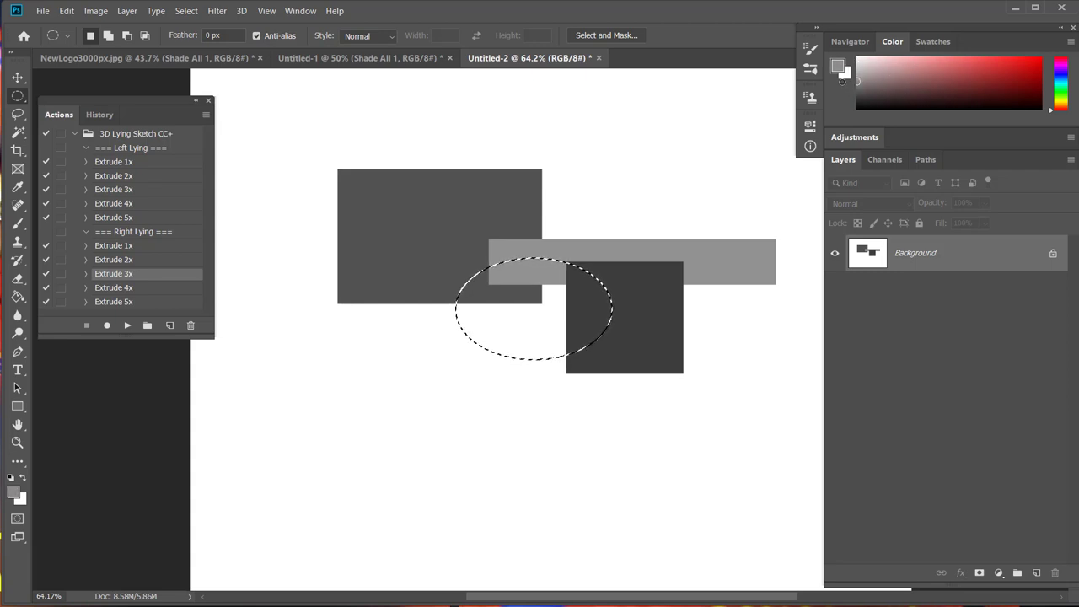
key("alt+BackSpace")
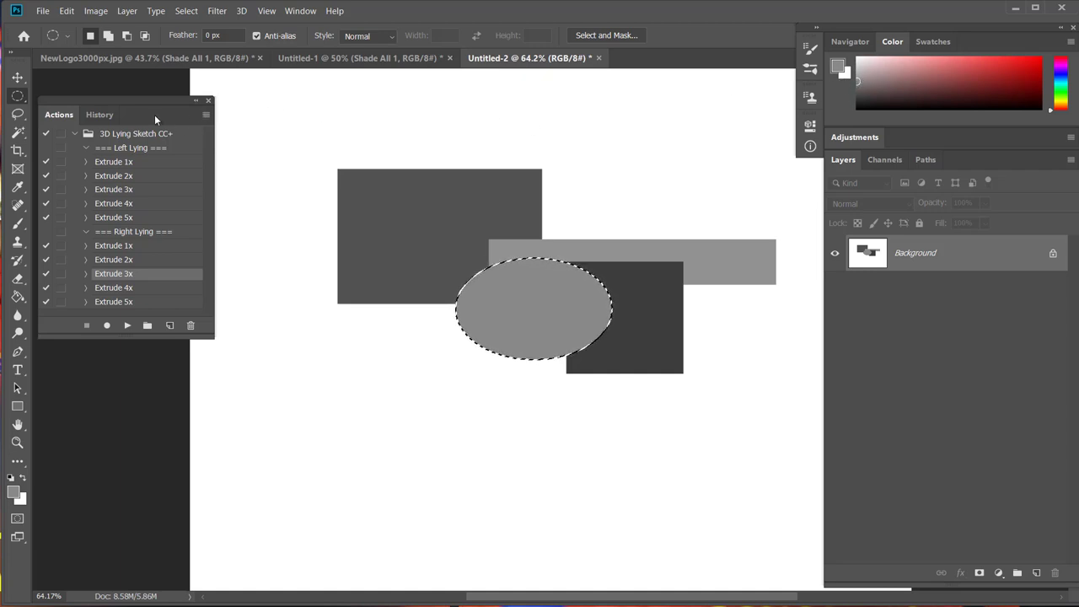
Shrink the oval selection to 66% around its centre and fill it white.
left_click(186, 11)
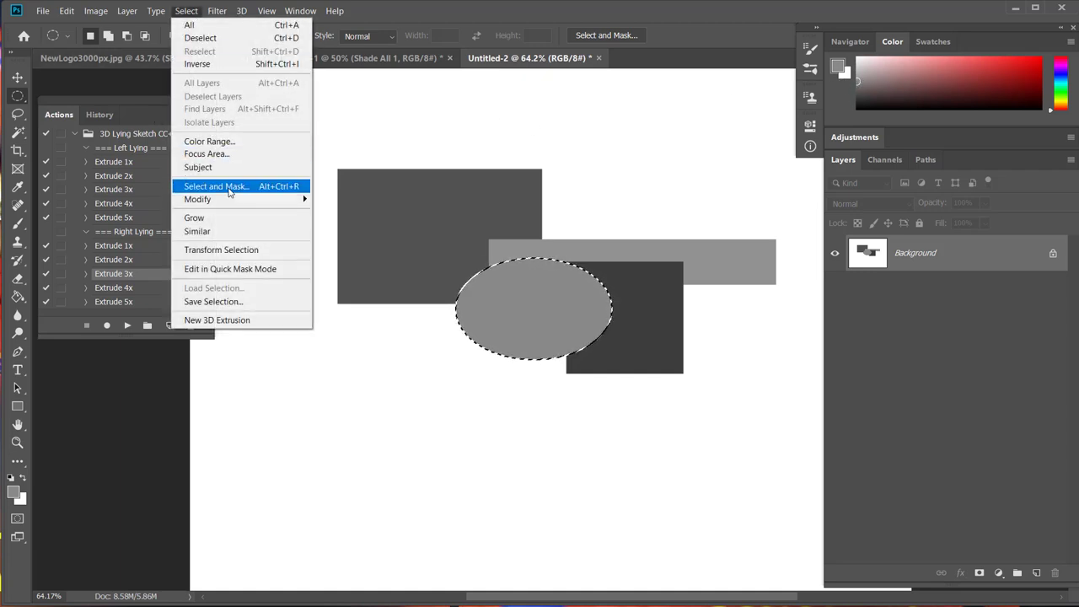
left_click(228, 249)
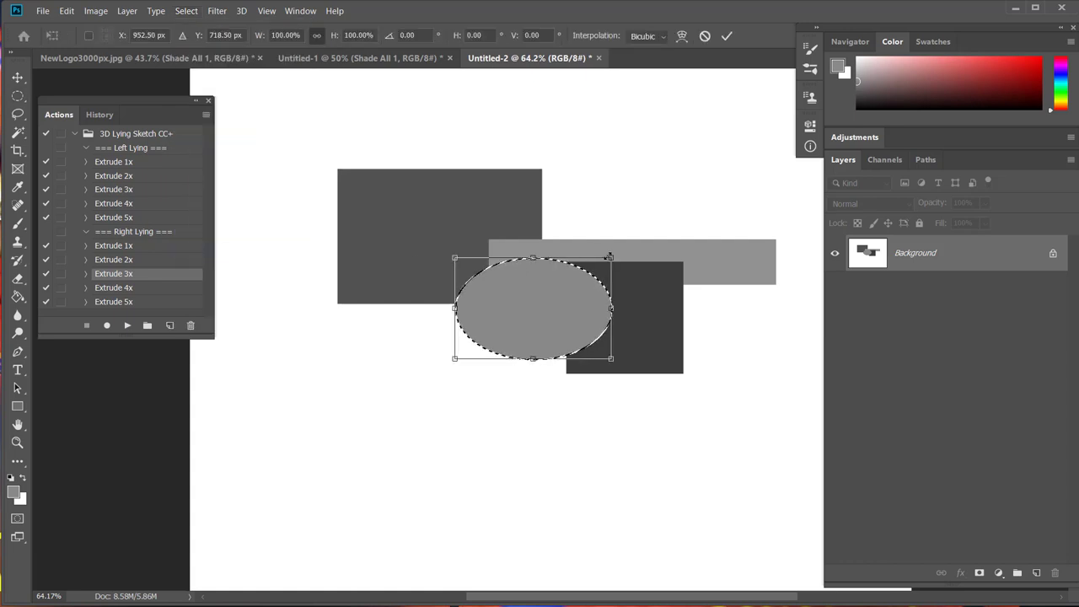
left_click_drag(611, 257, 575, 271)
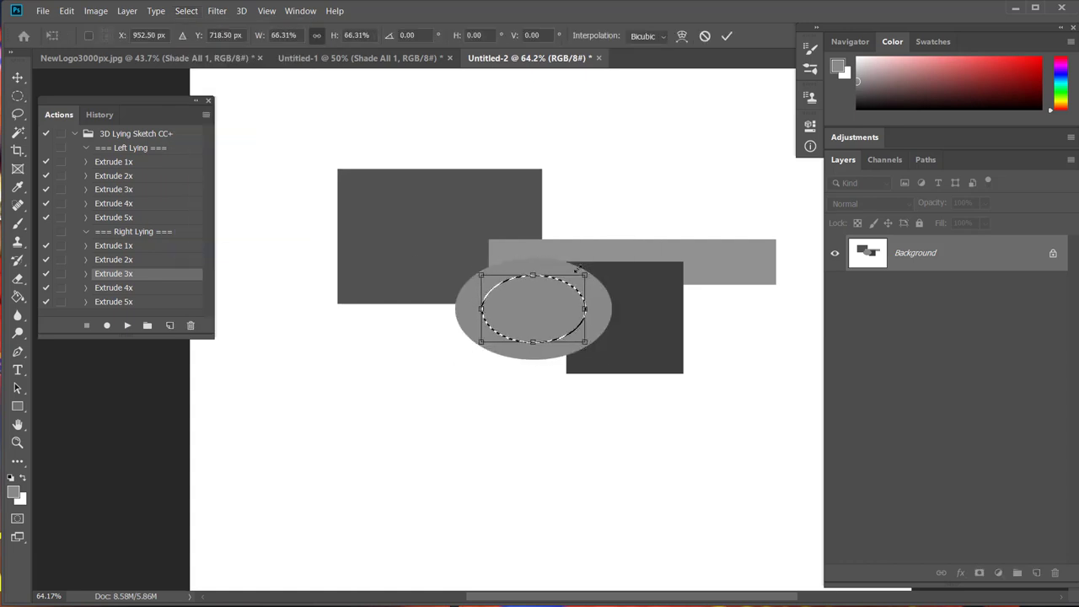
left_click(727, 35)
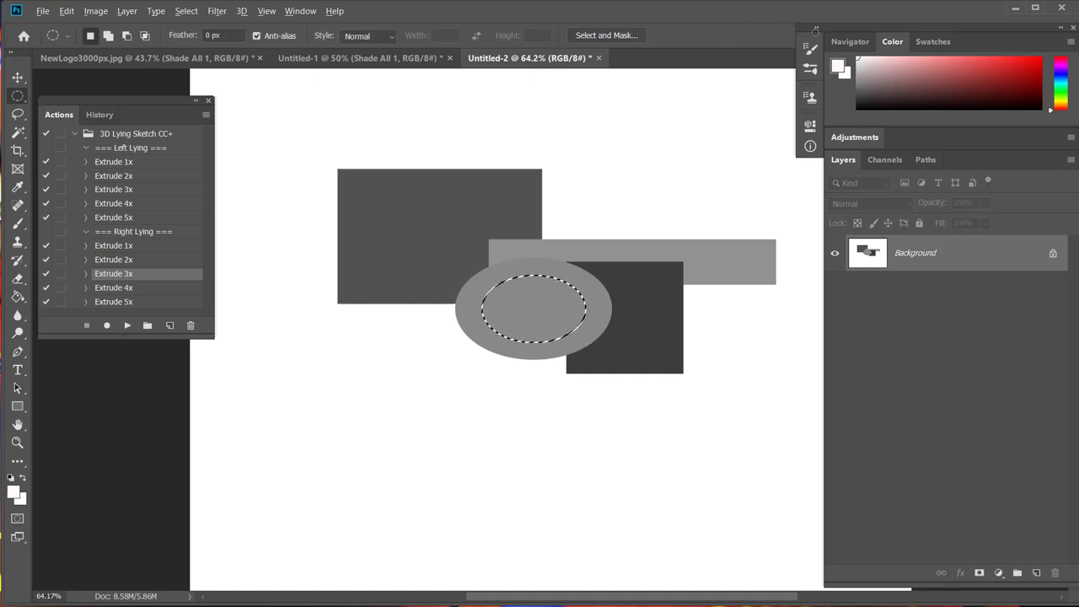
key("alt+BackSpace")
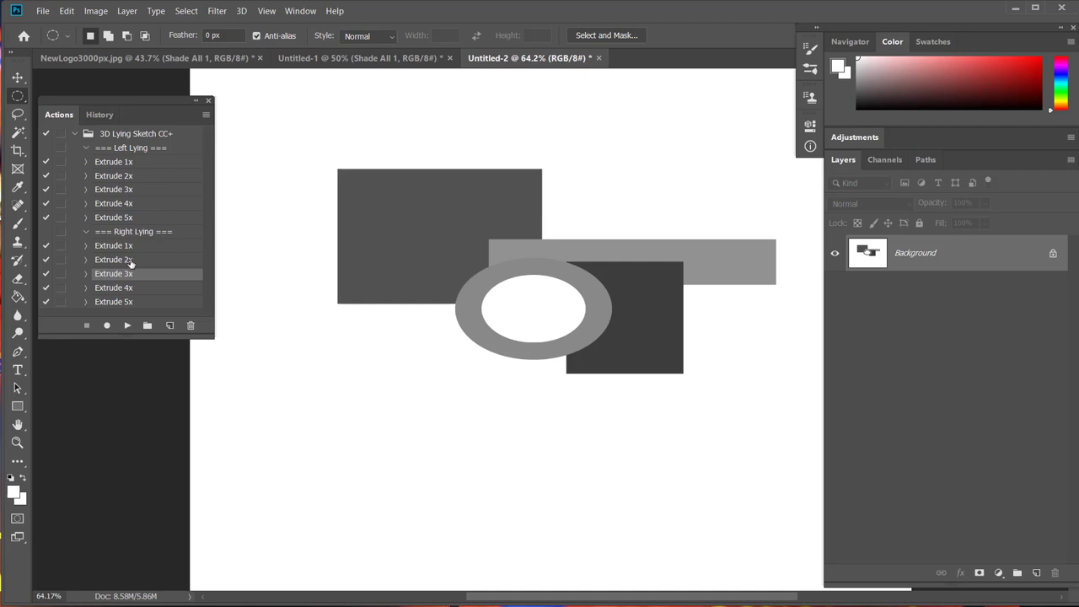
Run the Left Lying Extrude 3x action on the shapes and compare with the flat original.
left_click(124, 192)
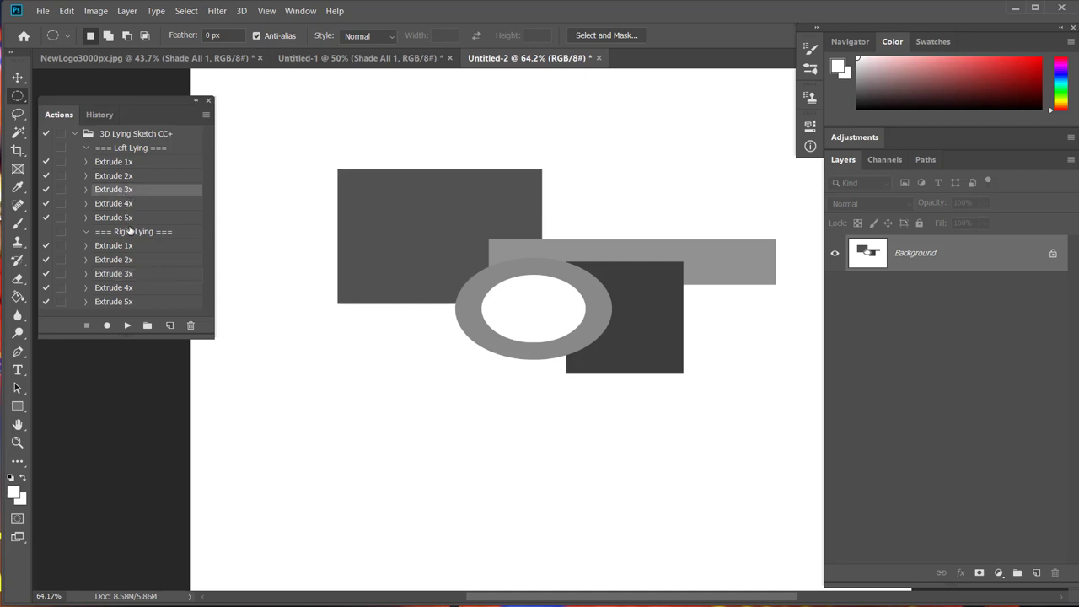
left_click(127, 325)
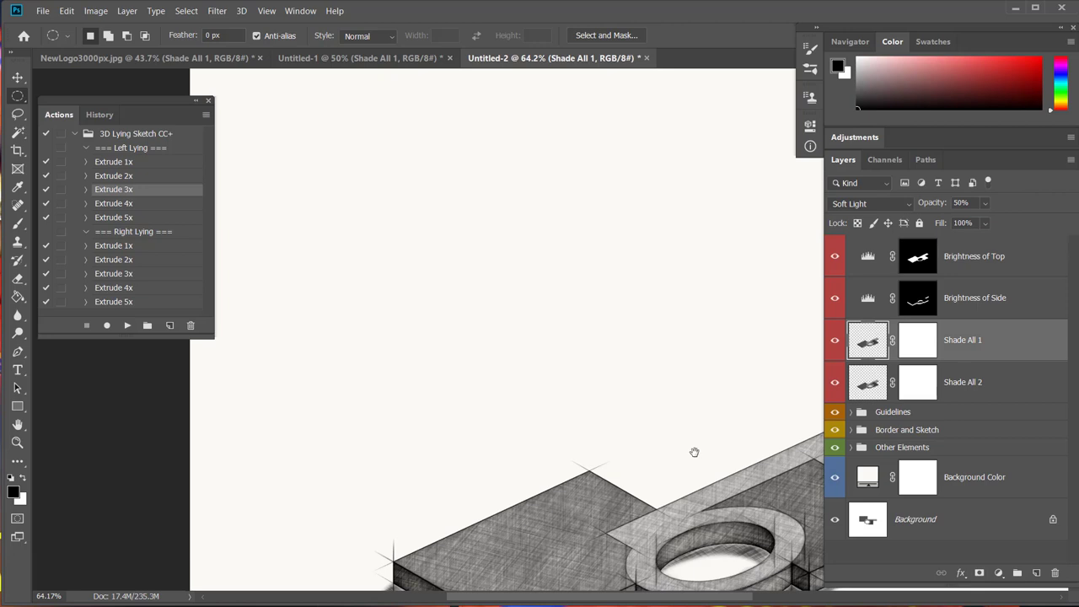
mouse_move(694, 451)
left_mouse_down()
mouse_move(615, 344)
mouse_move(535, 264)
left_mouse_up()
scroll(575, 274, "down", 2)
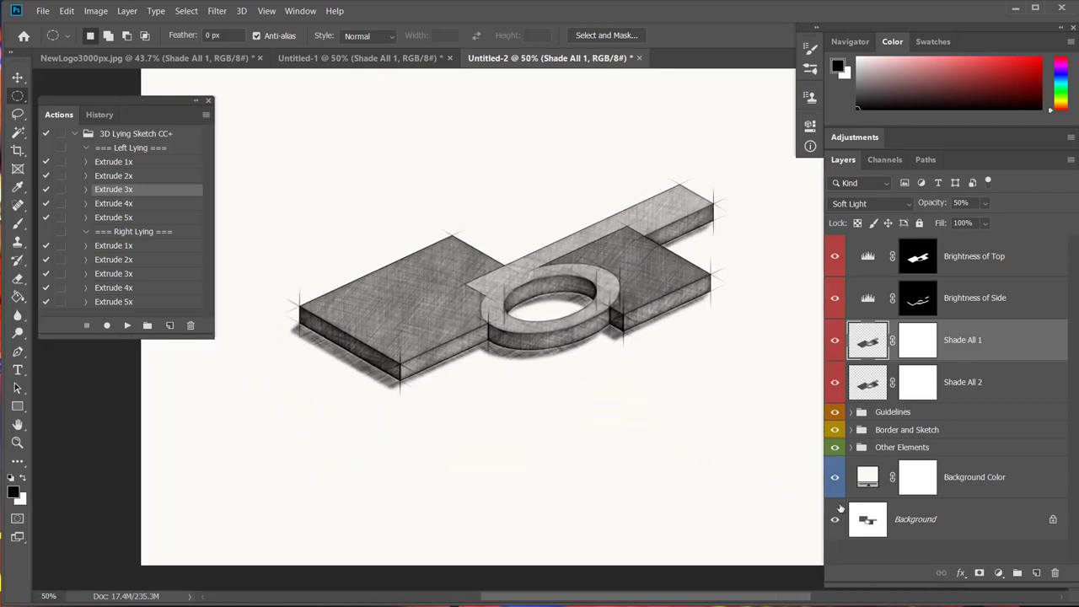
left_click(836, 520, "alt")
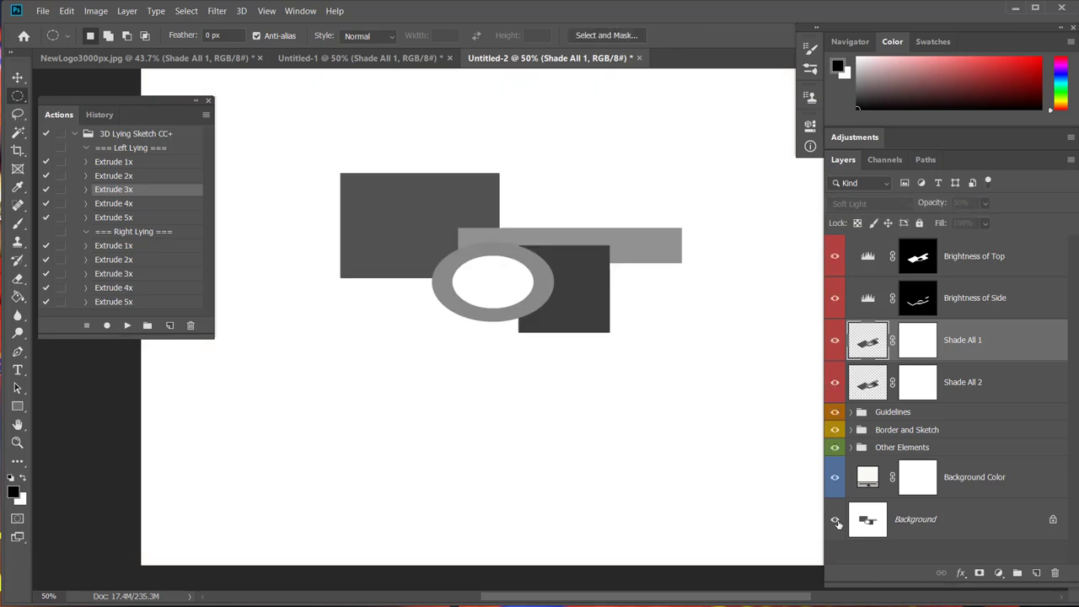
left_click(835, 520, "alt")
Inspect the sketch at 100% and 74% zoom, collapse the Actions panel, and start a new document.
left_click_drag(631, 291, 619, 317)
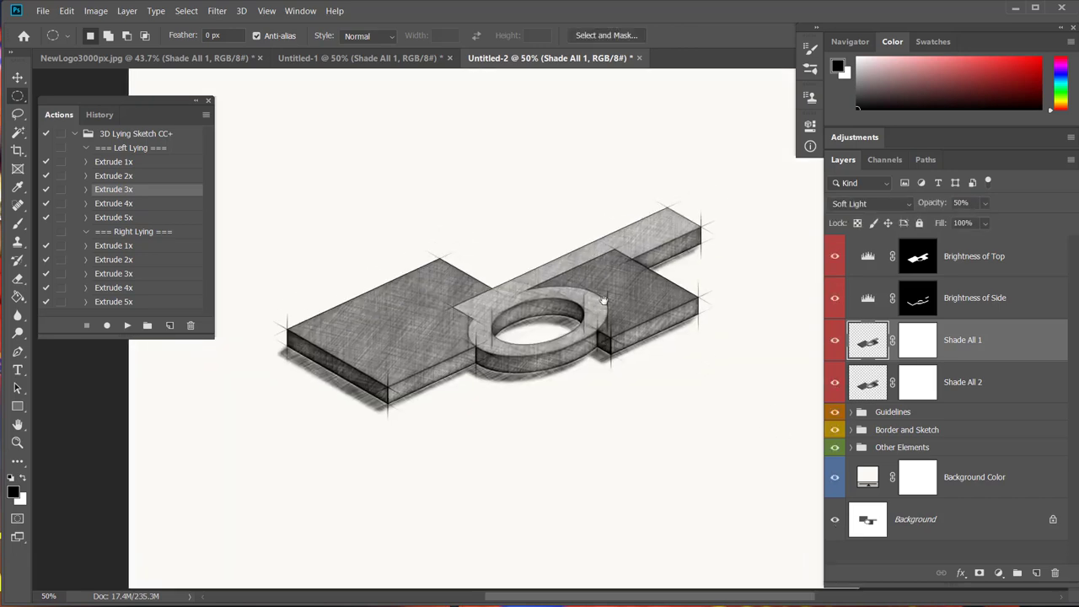
key("ctrl+1")
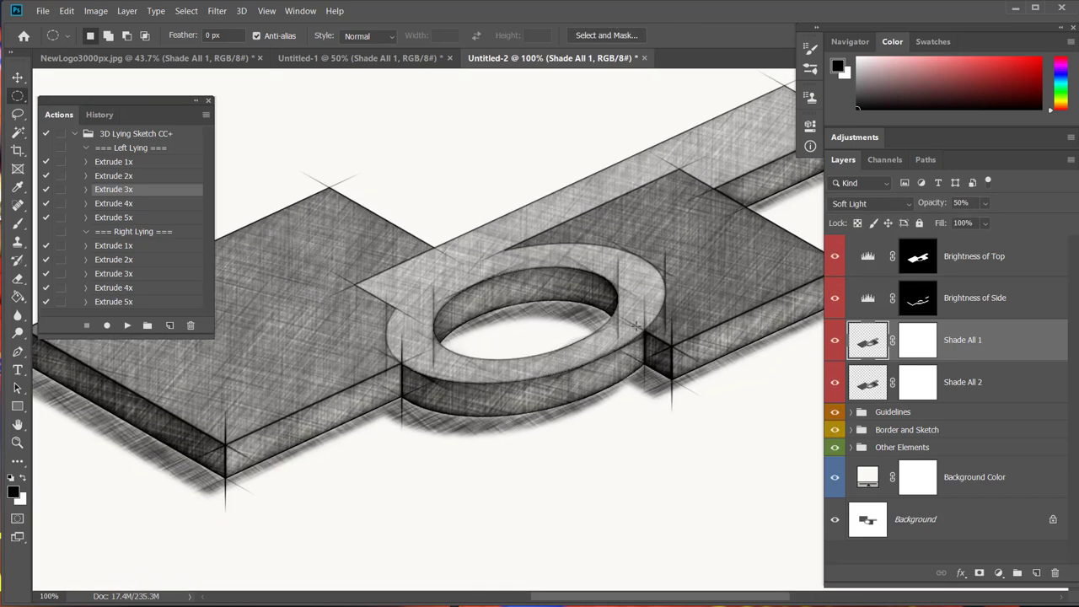
key("ctrl+0")
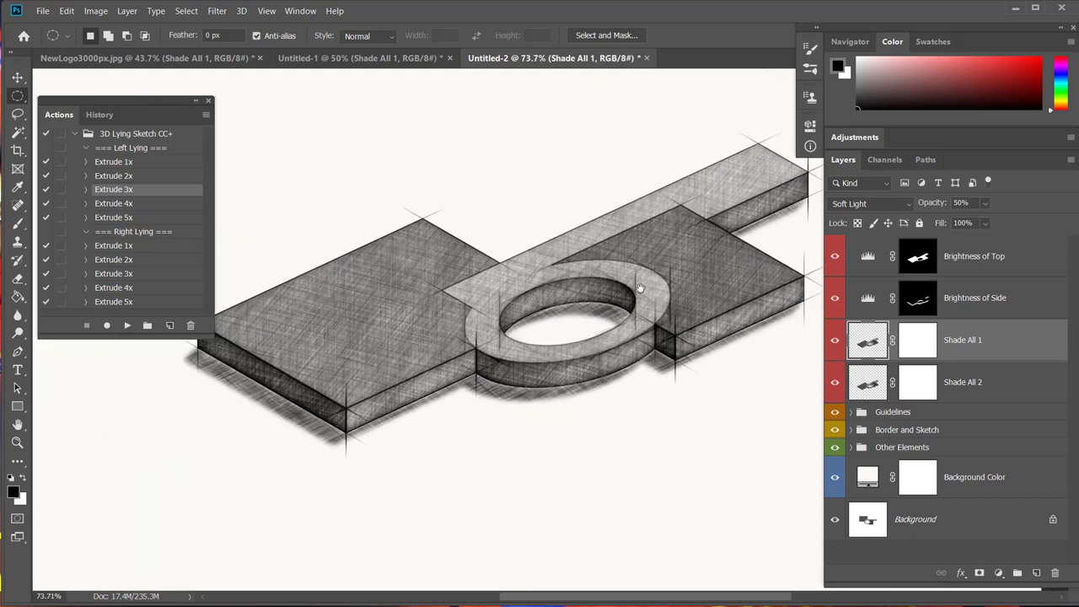
left_click(193, 102)
left_click_drag(568, 230, 488, 264)
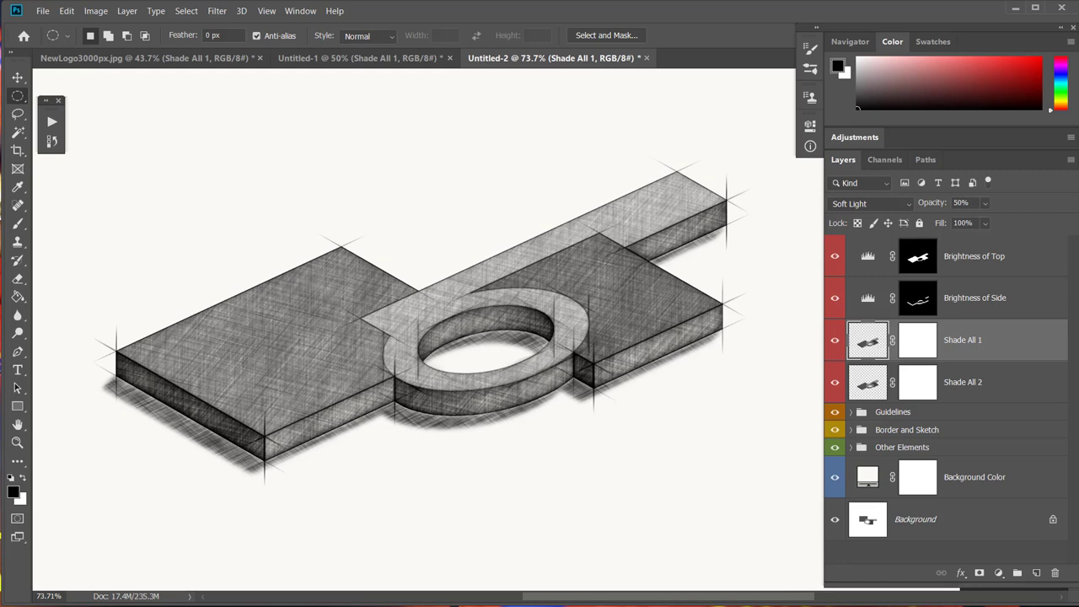
left_click(49, 11)
left_click(453, 121)
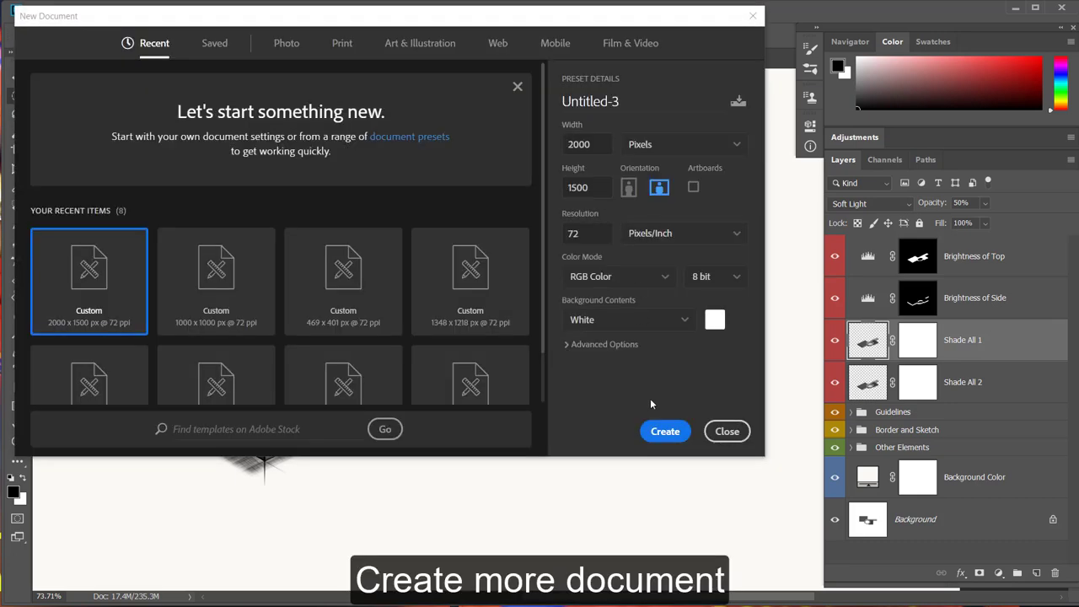
Create the white 2000 × 1500 px document Untitled-3.
left_click(663, 431)
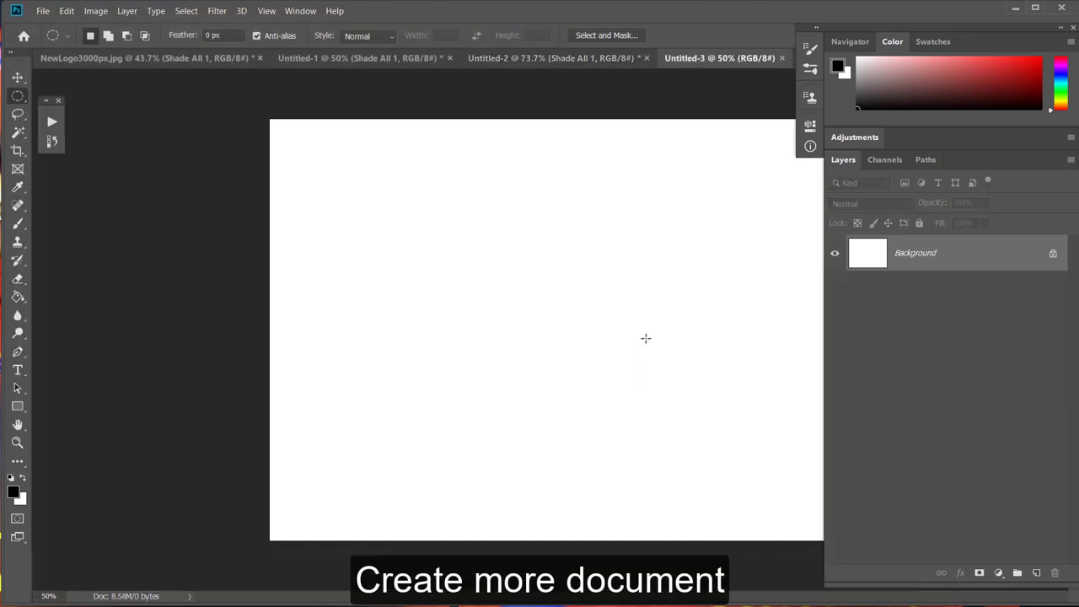
scroll(646, 338, "up", 2)
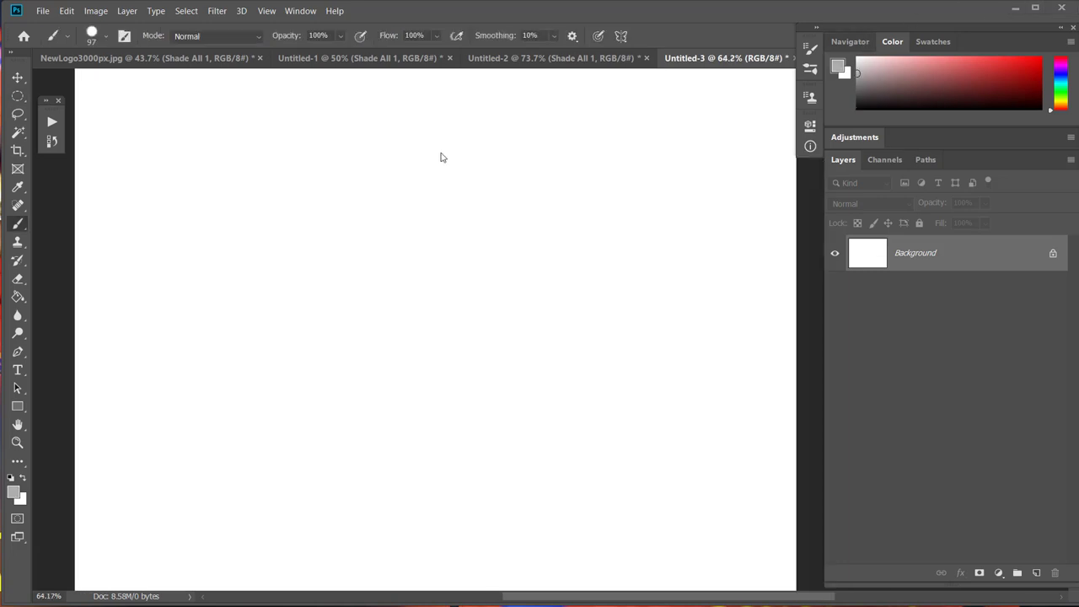
Brush-paint a grey stick figure with spiky hair, body, arms and legs.
mouse_move(447, 144)
left_mouse_down()
mouse_move(354, 249)
mouse_move(511, 193)
mouse_move(430, 160)
left_mouse_up()
mouse_move(364, 136)
left_mouse_down()
mouse_move(508, 154)
mouse_move(374, 244)
mouse_move(473, 273)
mouse_move(438, 220)
mouse_move(472, 284)
left_mouse_up()
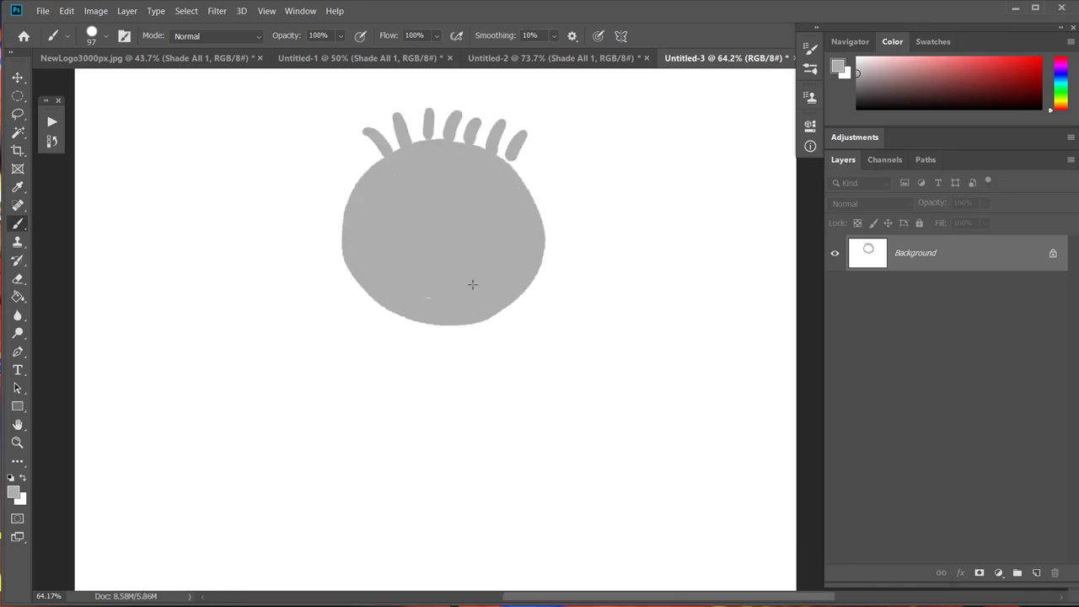
mouse_move(416, 327)
left_mouse_down()
mouse_move(451, 456)
mouse_move(443, 427)
mouse_move(463, 338)
mouse_move(303, 378)
mouse_move(405, 384)
left_mouse_up()
left_click_drag(447, 352, 460, 374)
mouse_move(420, 458)
left_mouse_down()
mouse_move(396, 506)
mouse_move(470, 494)
mouse_move(464, 439)
left_mouse_up()
Paint black eyes and a white smile on the figure, then show the Actions list.
key("d")
mouse_move(422, 222)
left_mouse_down()
mouse_move(436, 213)
mouse_move(474, 225)
mouse_move(462, 211)
left_mouse_up()
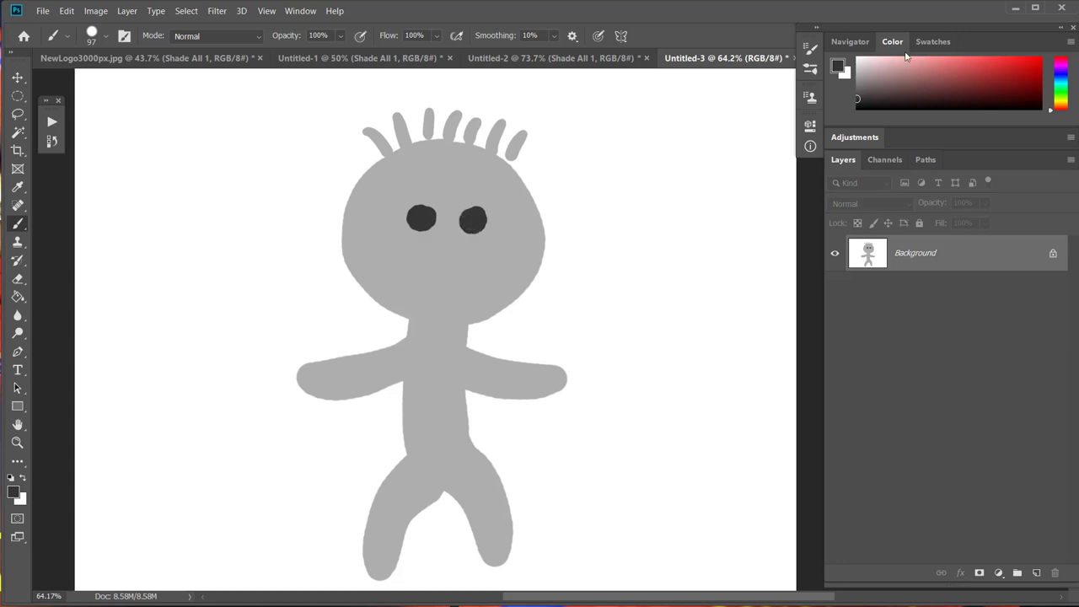
left_click(857, 57)
left_click_drag(407, 270, 477, 273)
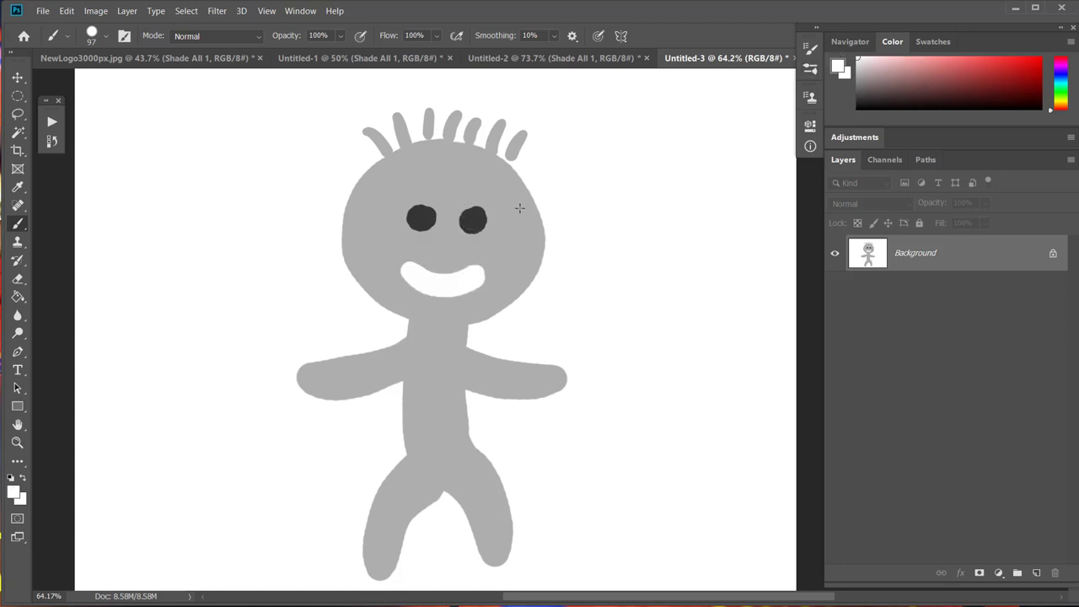
left_click(51, 121)
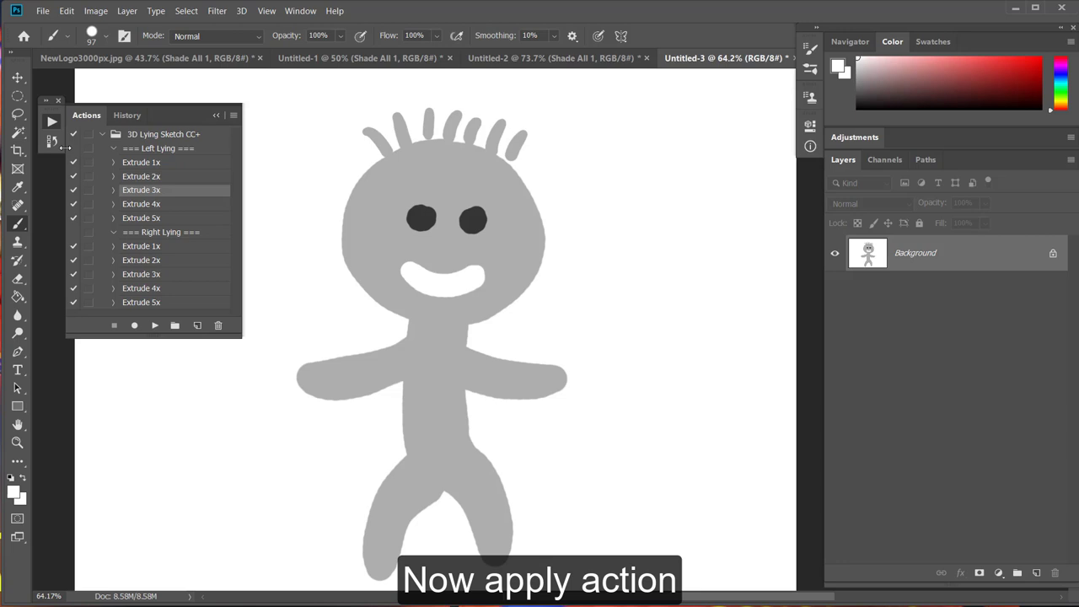
left_click(153, 262)
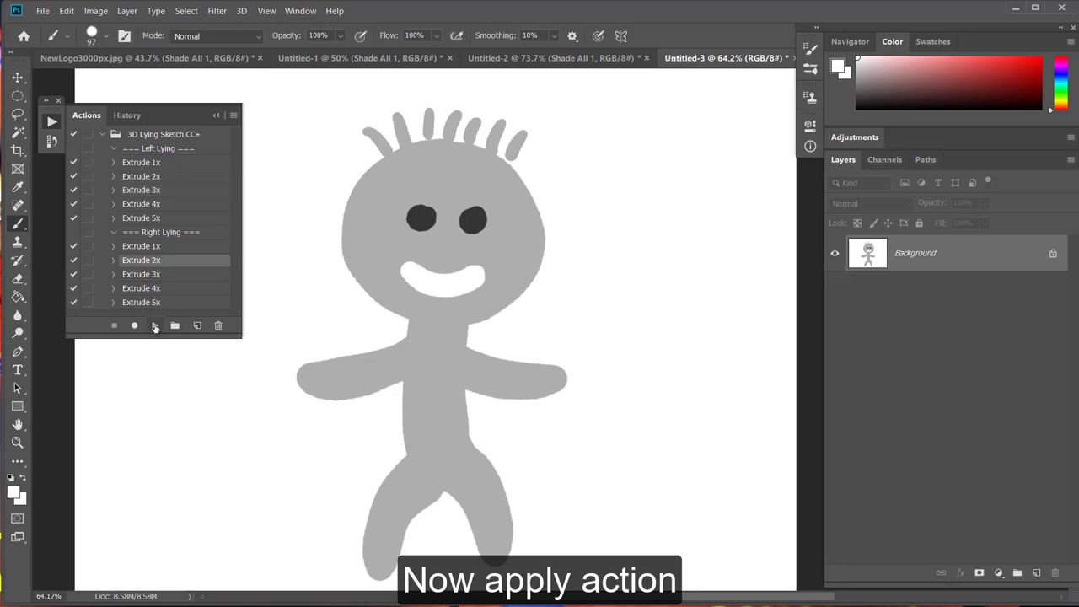
left_click(155, 325)
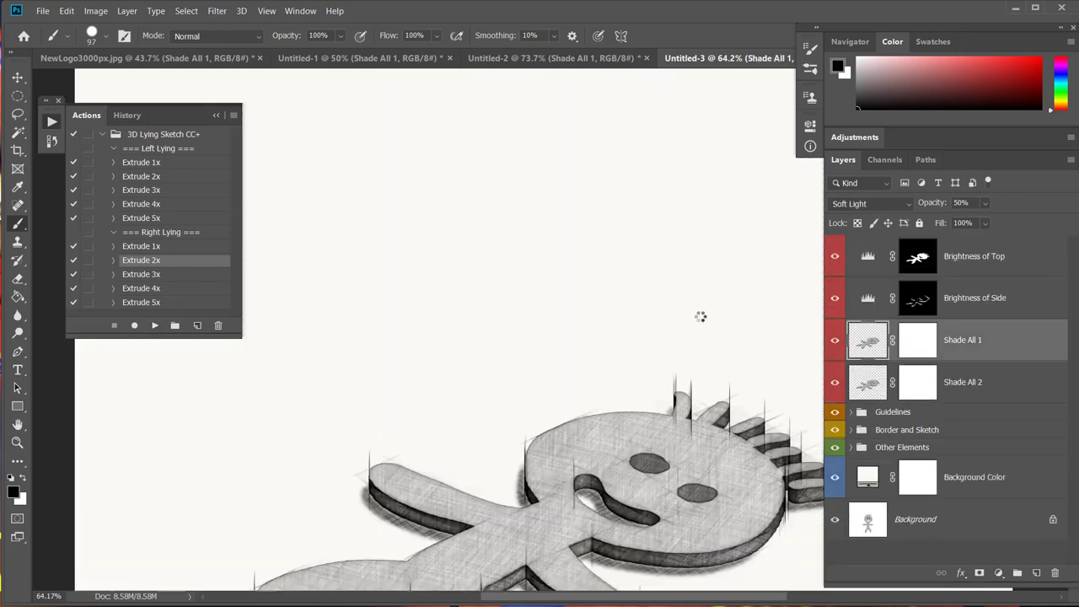
scroll(701, 316, "down", 2)
scroll(696, 307, "down", 1)
scroll(691, 302, "down", 1)
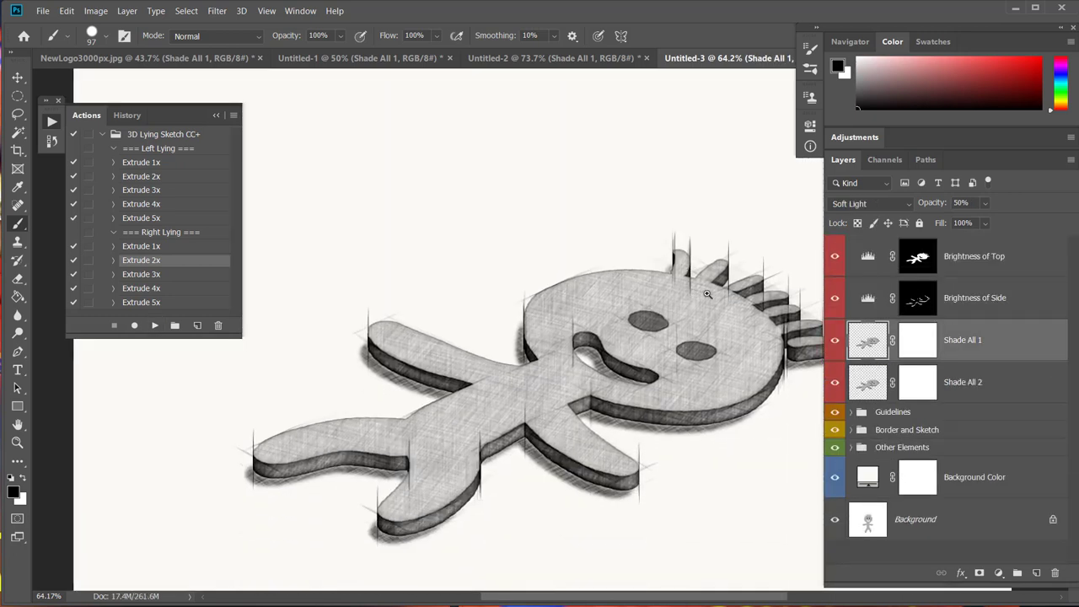
scroll(688, 296, "down", 1)
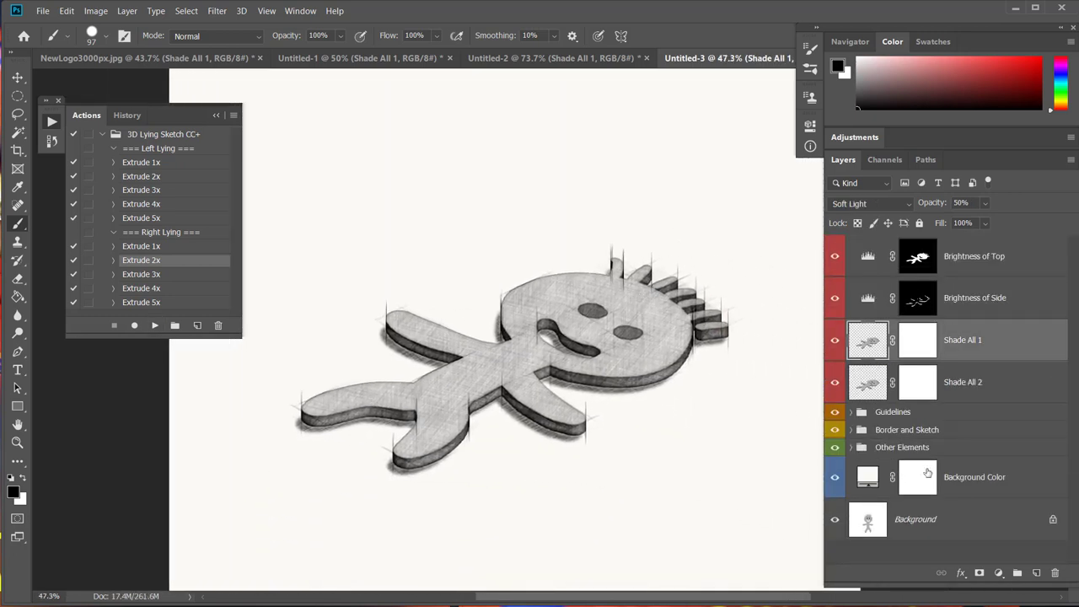
left_click(835, 523, "alt")
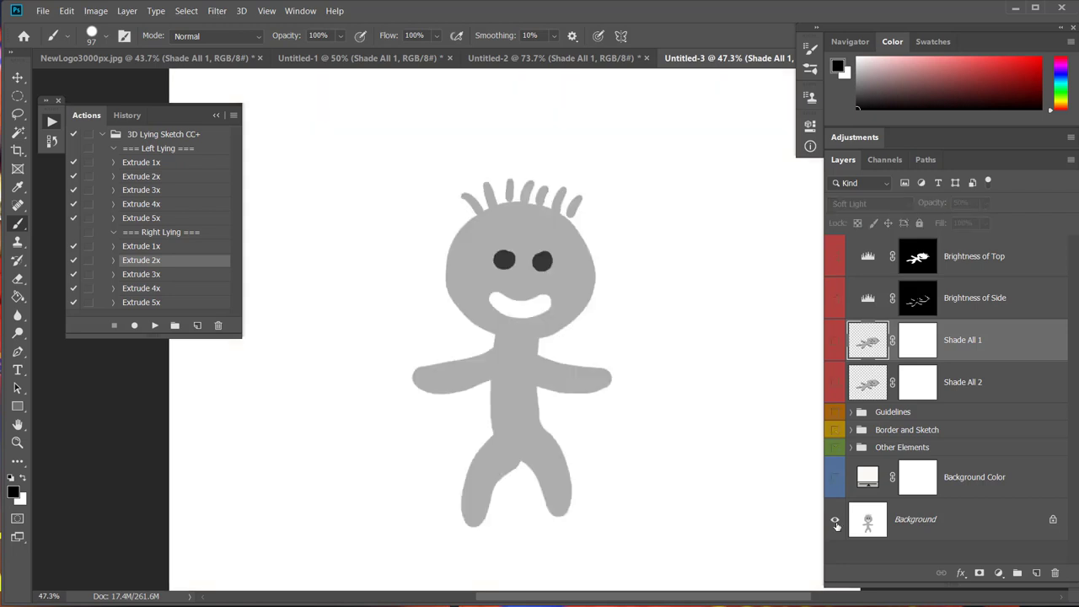
left_click(835, 523, "alt")
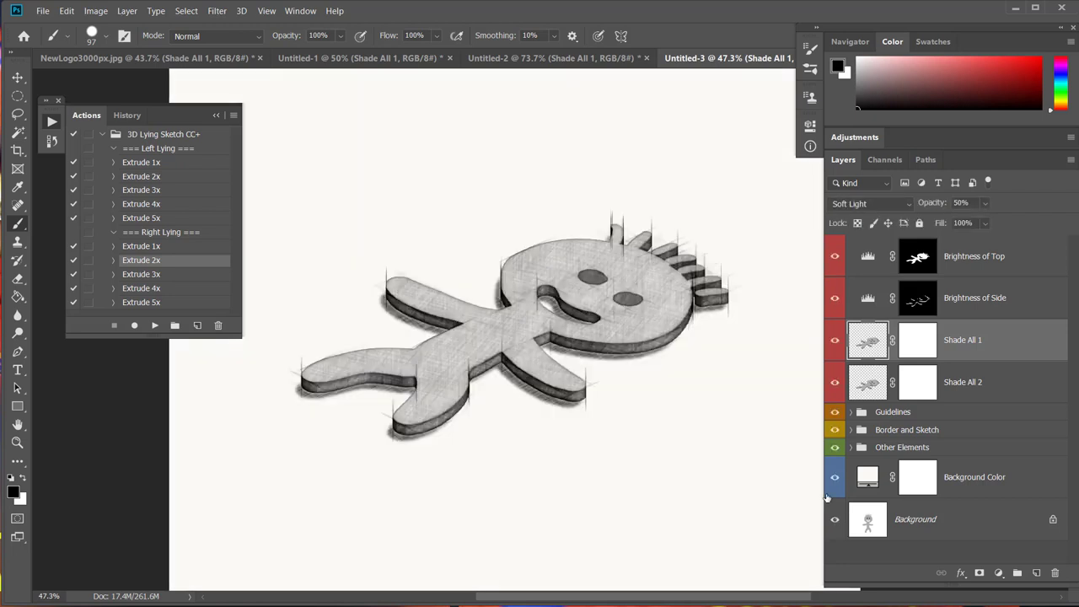
scroll(742, 353, "up", 1)
scroll(696, 368, "up", 1)
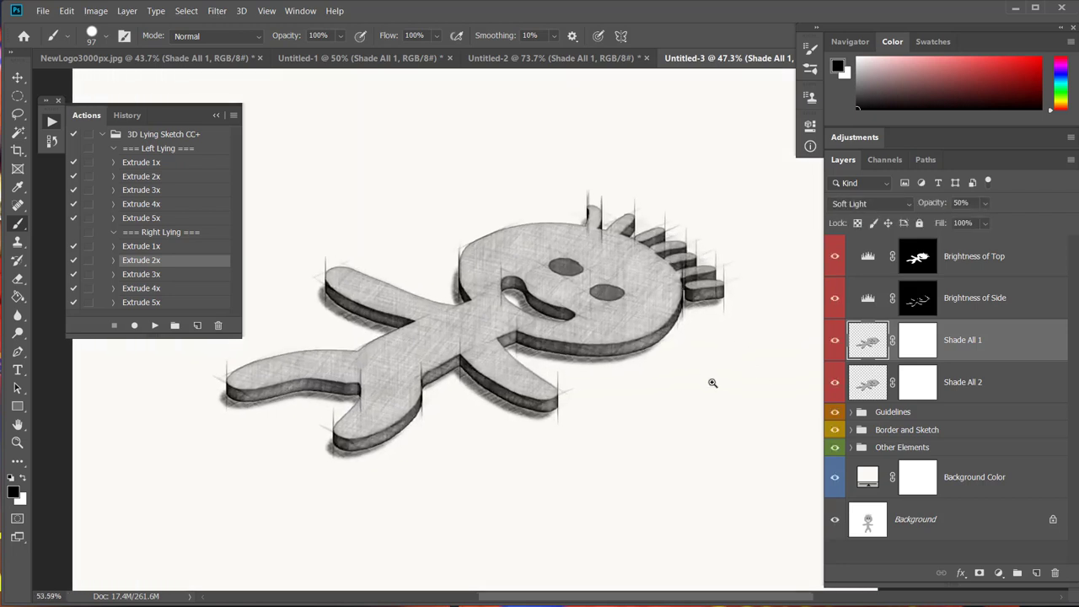
scroll(714, 381, "up", 1)
scroll(661, 374, "up", 1)
left_click_drag(630, 381, 650, 395)
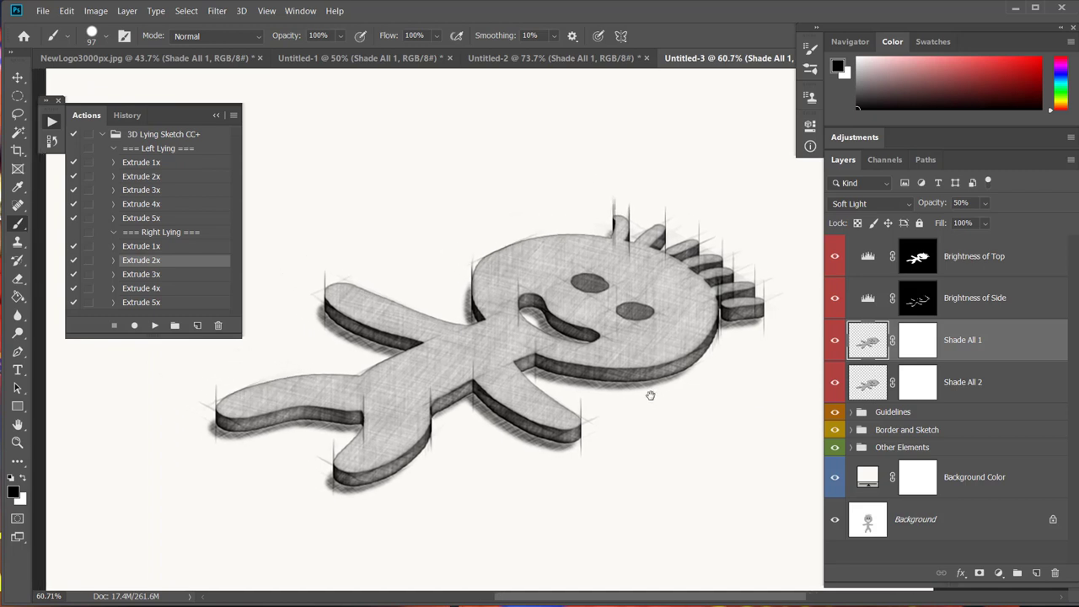
scroll(657, 387, "up", 1)
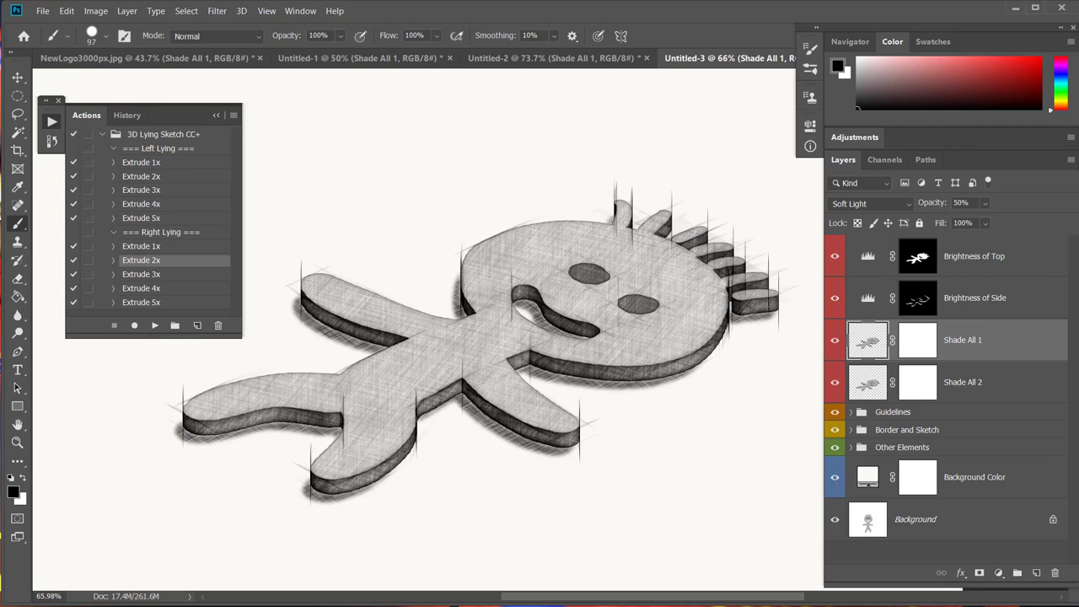
scroll(424, 313, "up", 1)
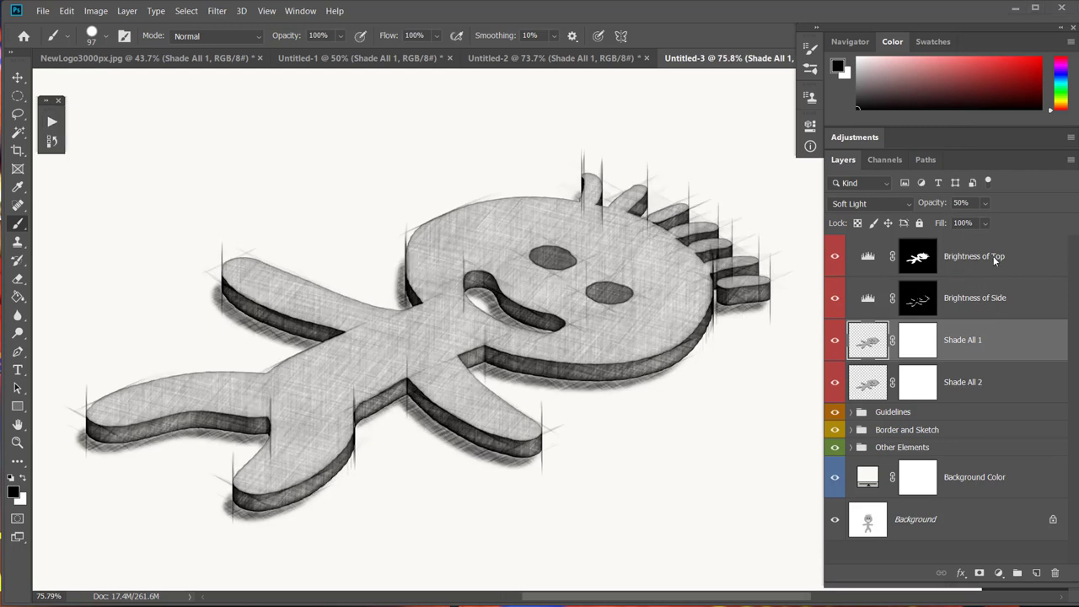
Set the Brightness of Top Levels inputs to 52, 1.05 and 202, then compare on and off.
double_click(867, 260)
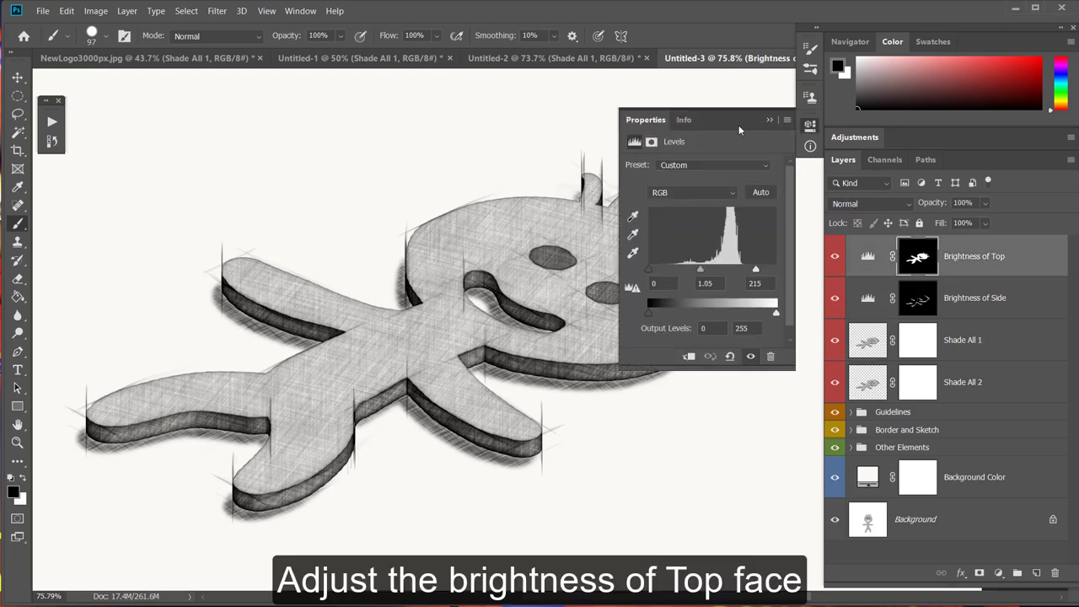
mouse_move(756, 269)
left_mouse_down()
mouse_move(732, 268)
mouse_move(780, 268)
mouse_move(730, 277)
left_mouse_up()
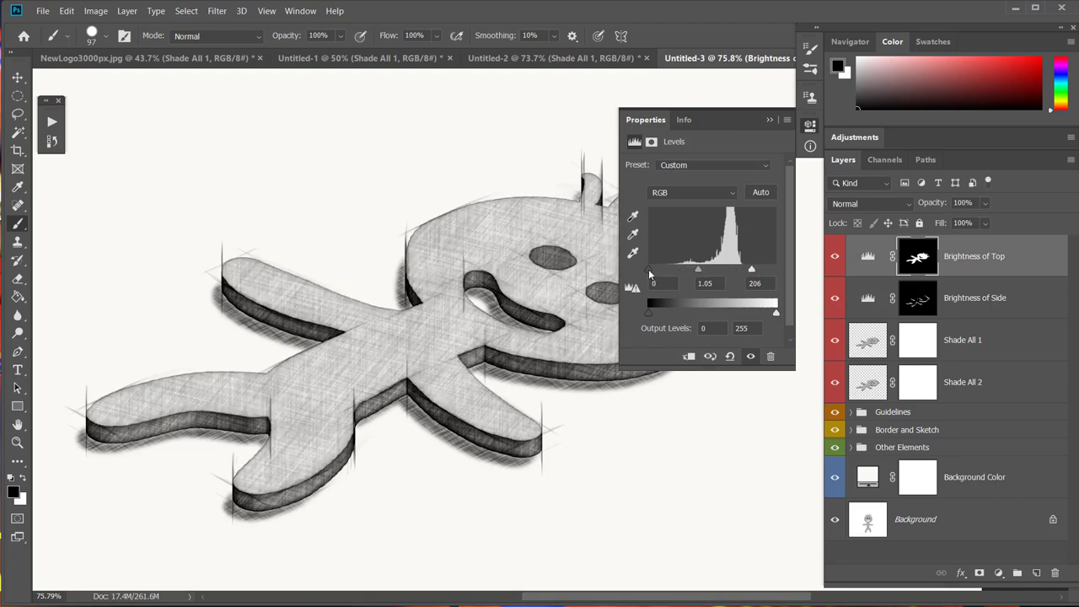
mouse_move(650, 272)
left_mouse_down()
mouse_move(727, 269)
mouse_move(672, 270)
mouse_move(685, 277)
left_mouse_up()
left_click_drag(752, 274, 751, 274)
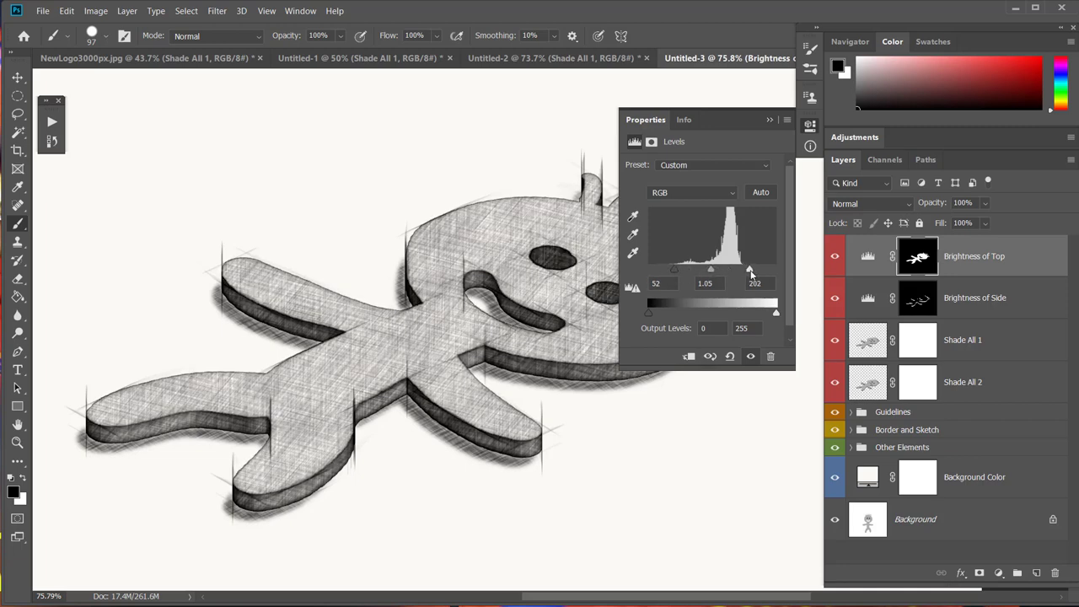
left_click(651, 122)
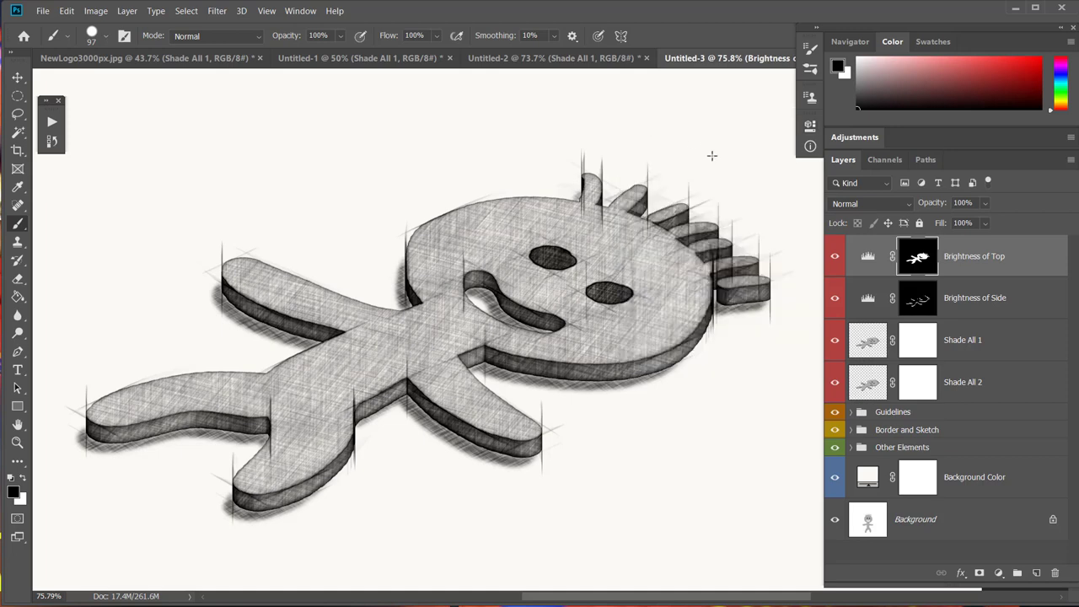
left_click(835, 257)
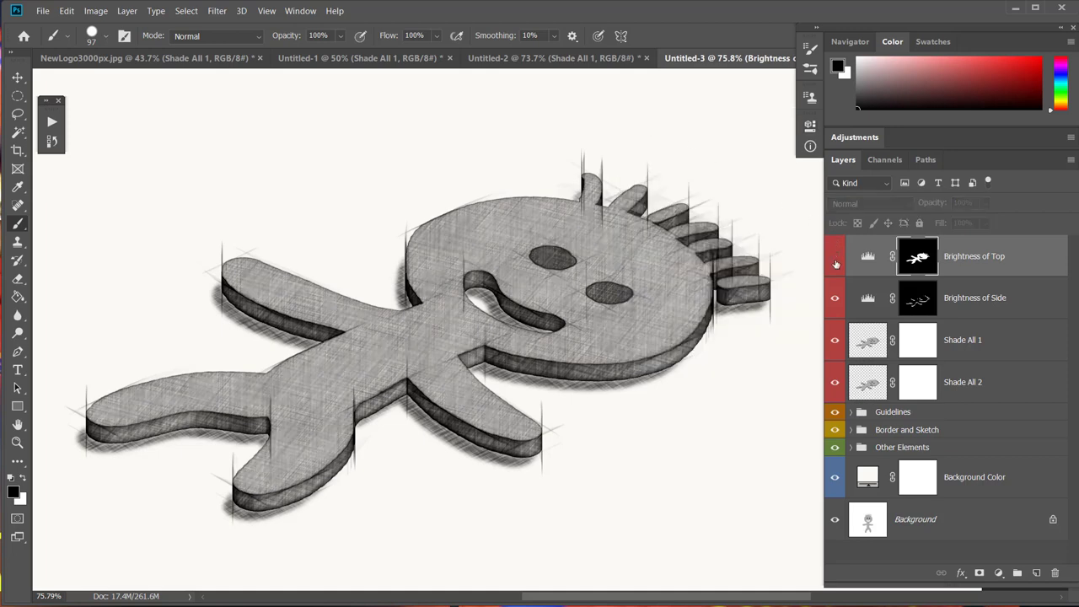
left_click(836, 262)
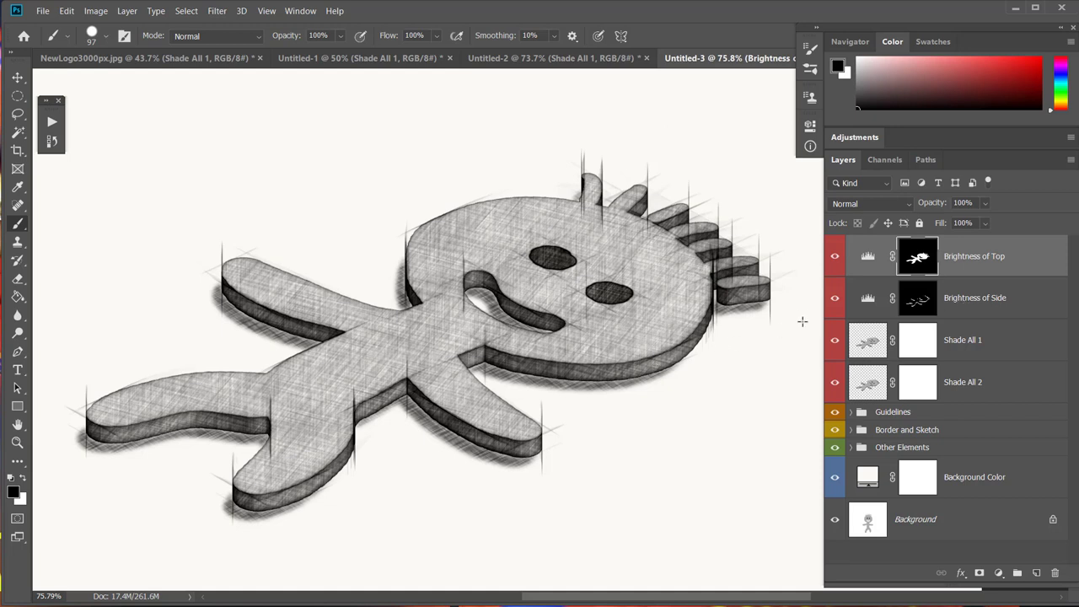
Adjust the Brightness of Side Levels inputs to 39, 0.92 and 198.
left_click(862, 304)
left_click(833, 301)
left_click(835, 301)
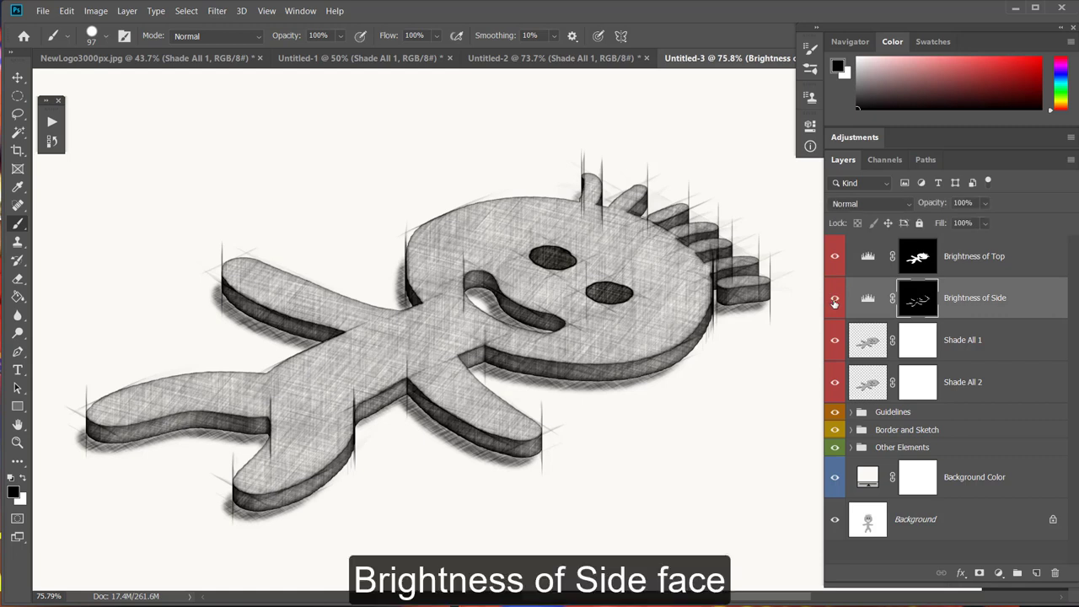
left_click(870, 299)
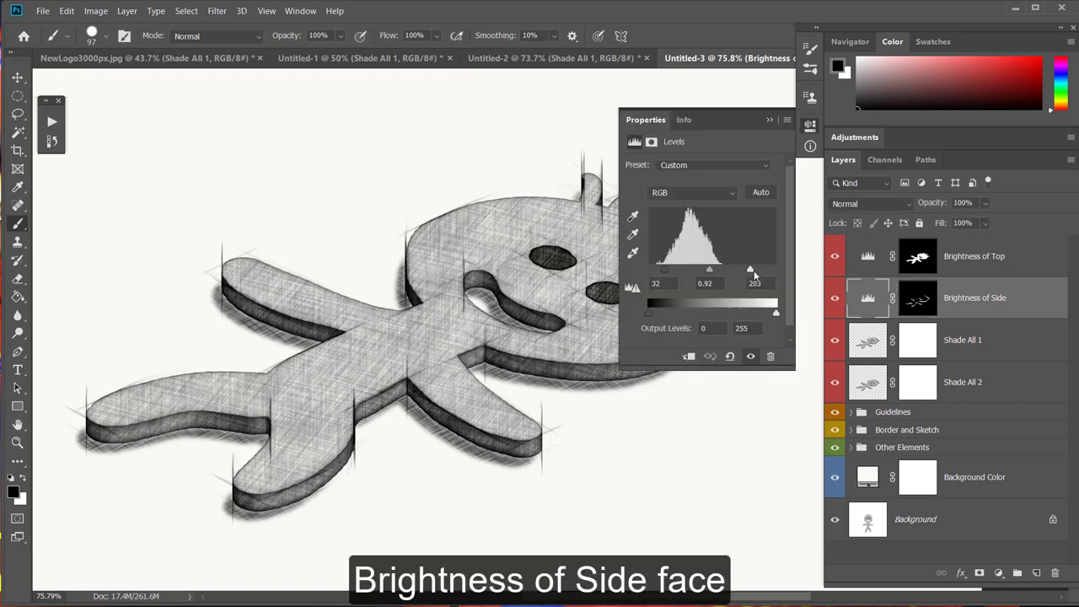
left_click_drag(750, 271, 747, 270)
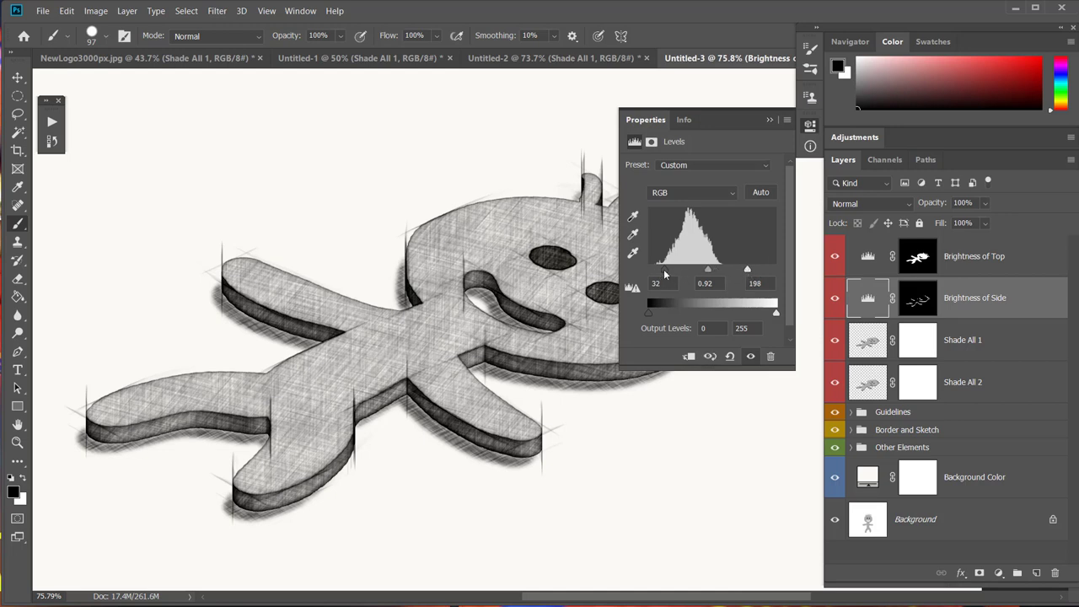
left_click_drag(664, 272, 669, 272)
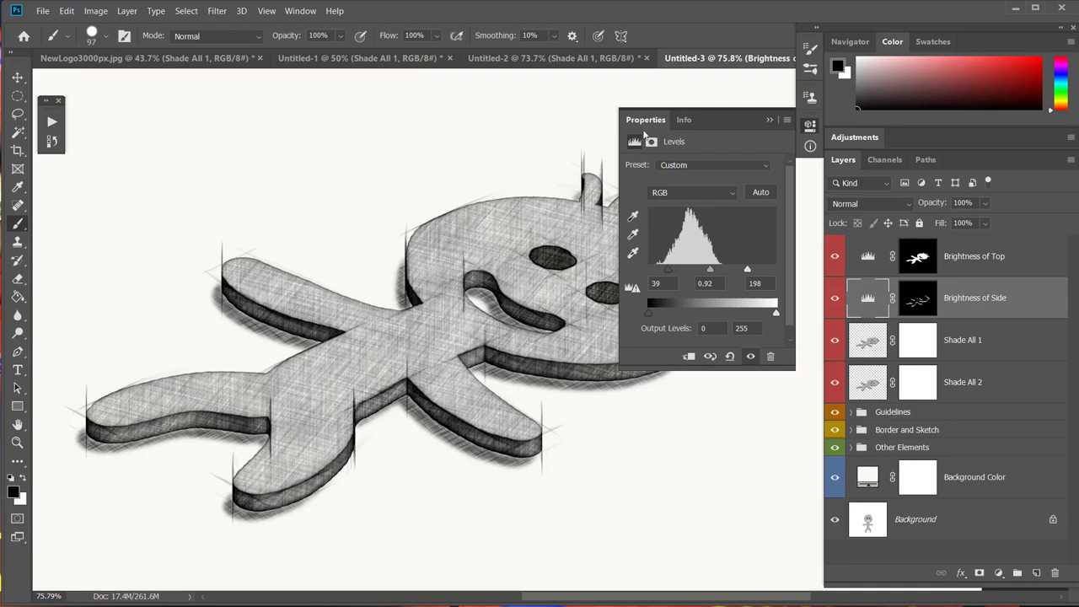
left_click(661, 121)
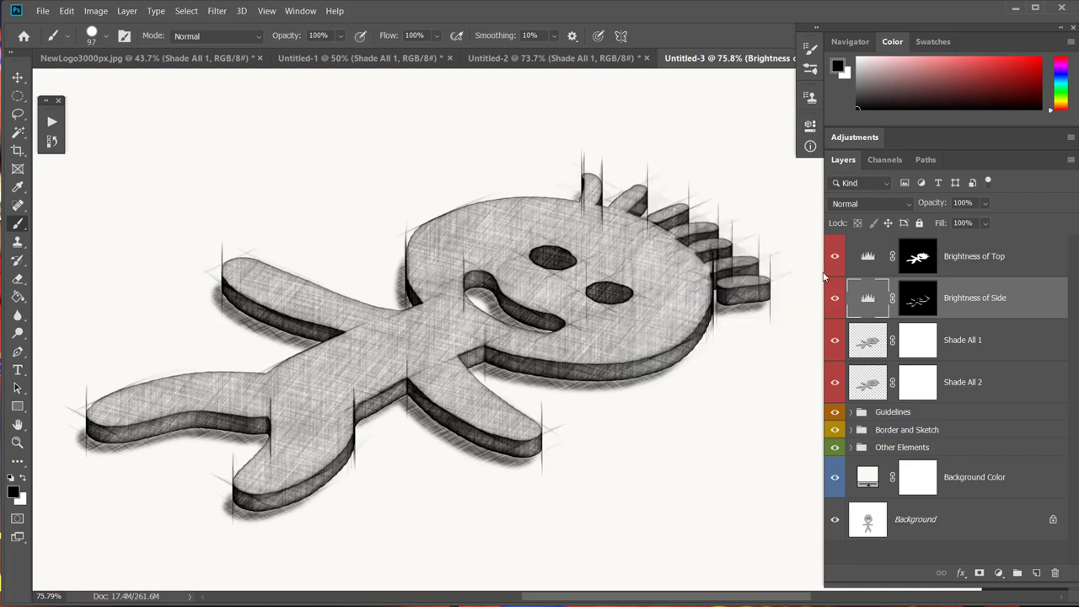
Compare the Shade All layers, then lower Shade All 1 opacity to 30%.
left_click(969, 342)
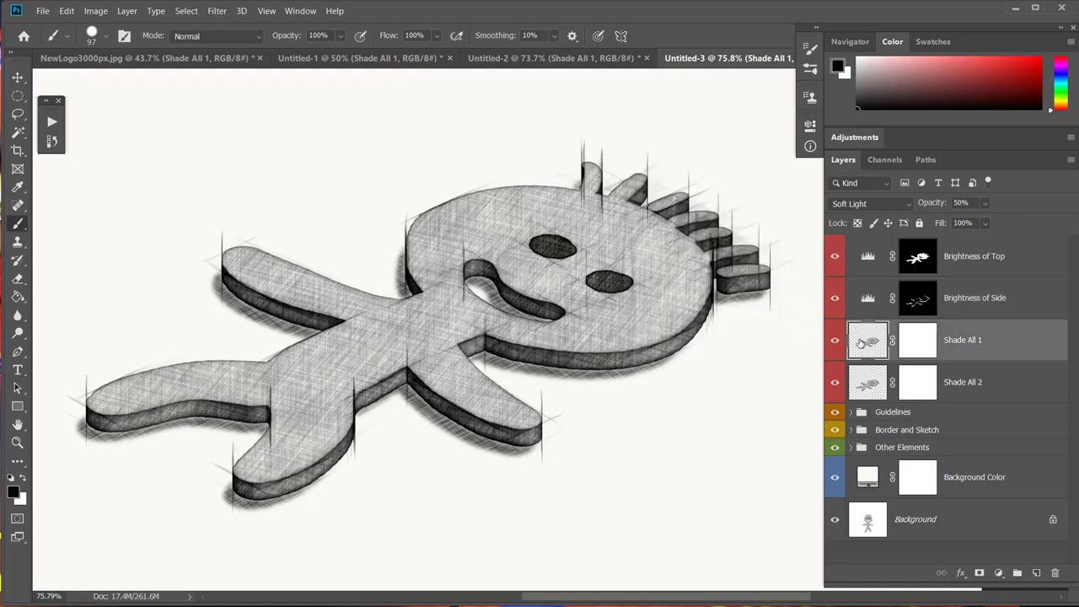
left_click(837, 342)
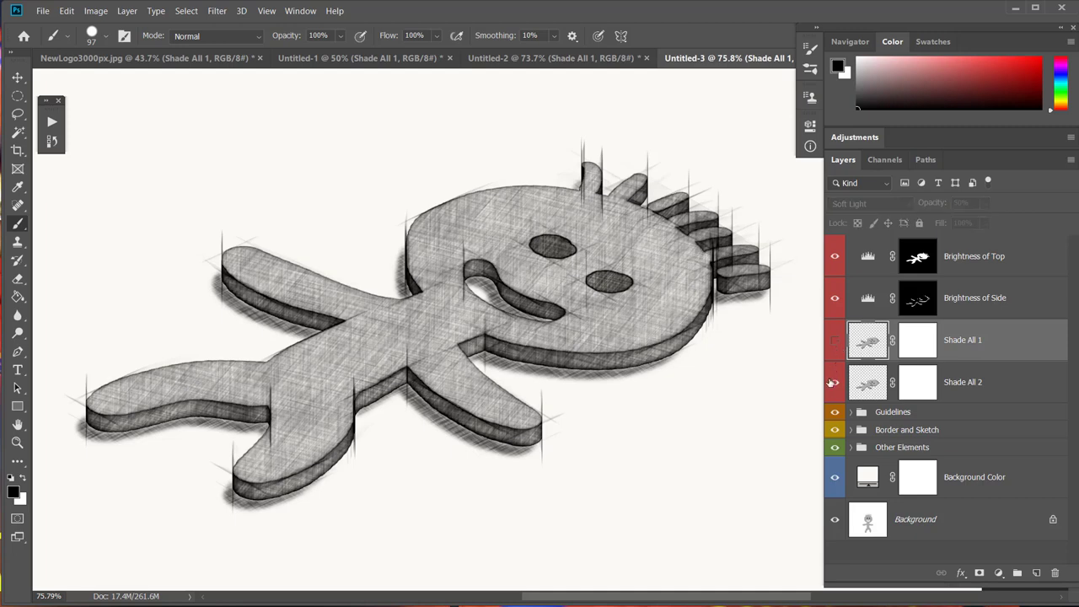
left_click(834, 385)
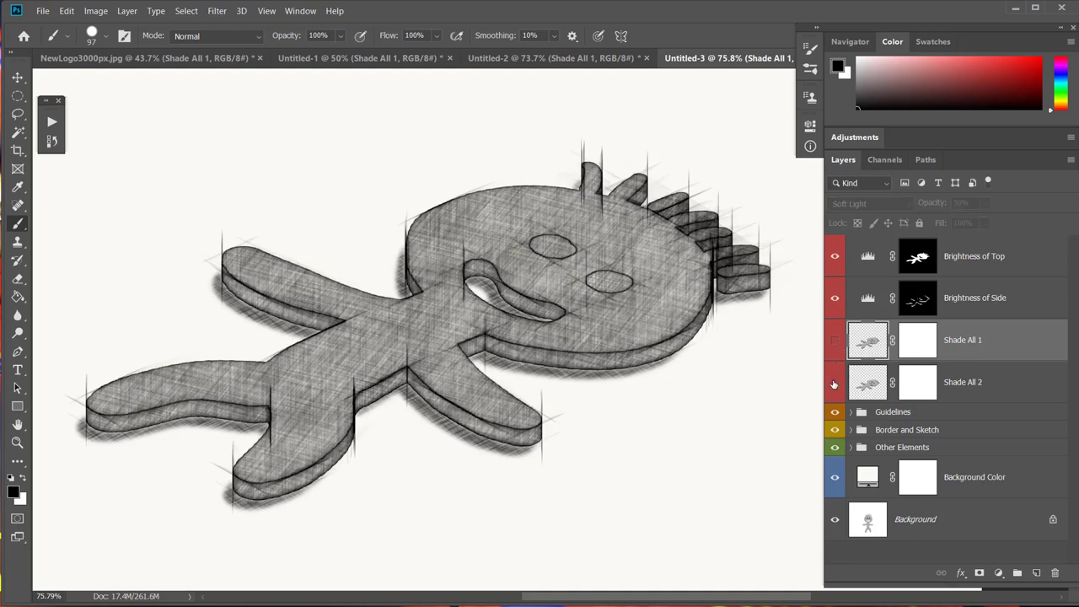
left_click(834, 384)
left_click(833, 342)
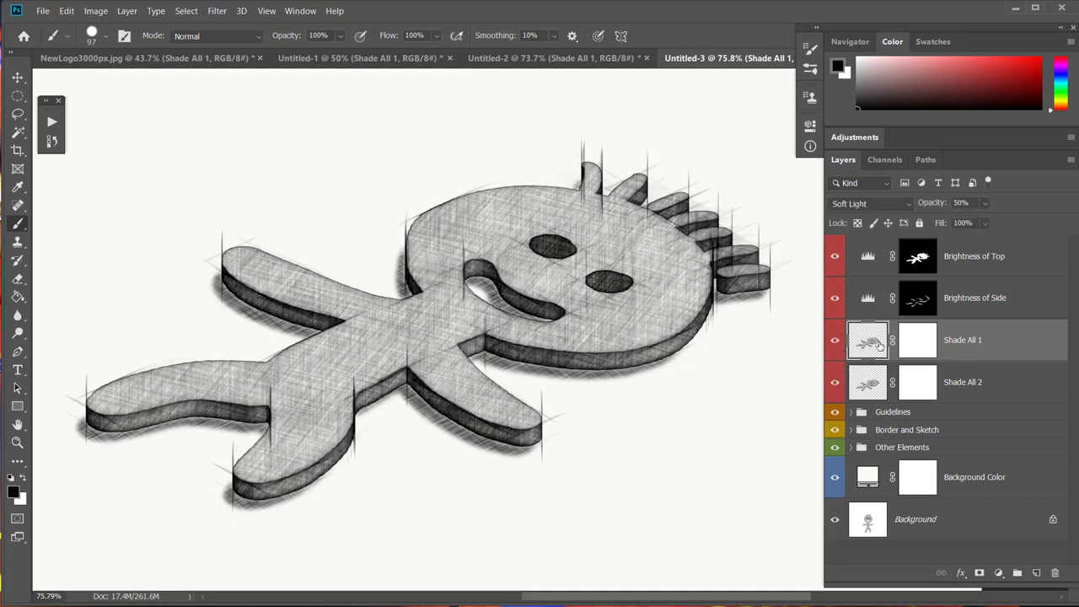
left_click_drag(936, 204, 881, 204)
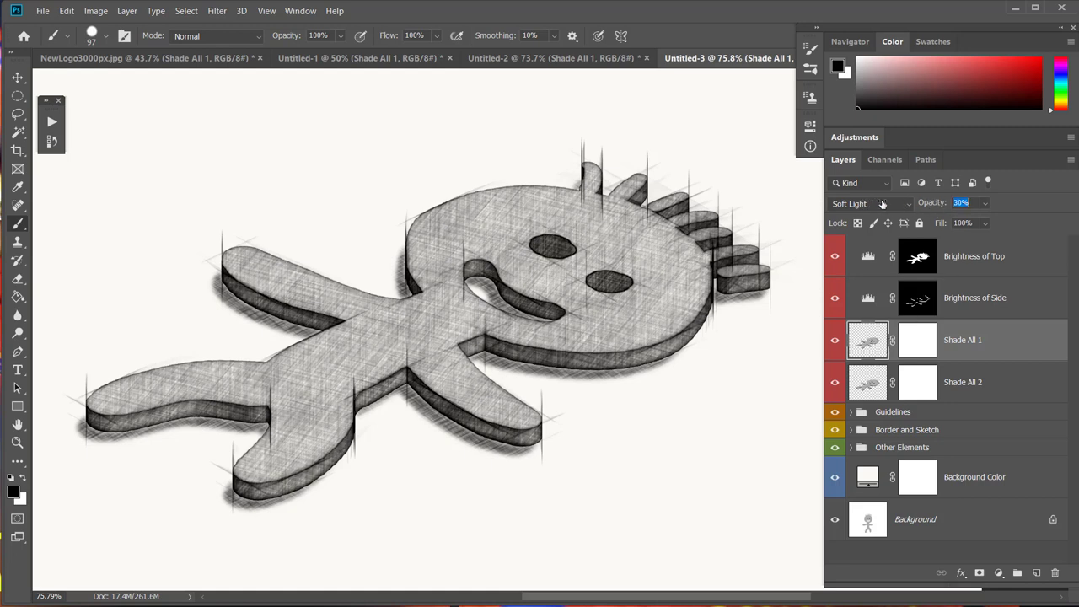
Toggle the Guidelines group to compare, then expand it to show its layers.
scroll(969, 320, "down", 1)
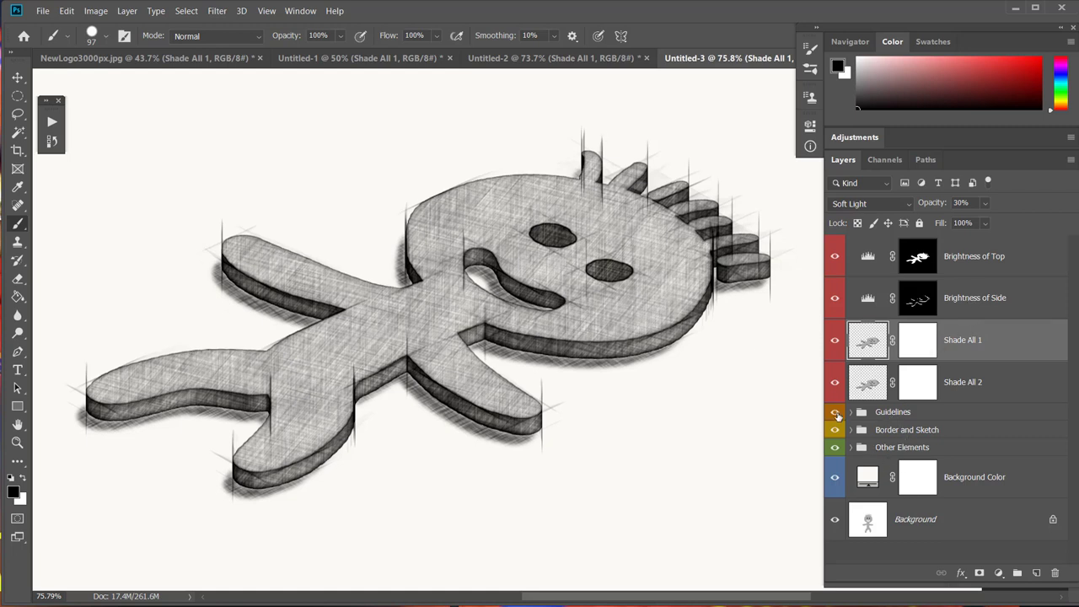
left_click(836, 413)
left_click(836, 412)
left_click(851, 413)
scroll(904, 419, "down", 3)
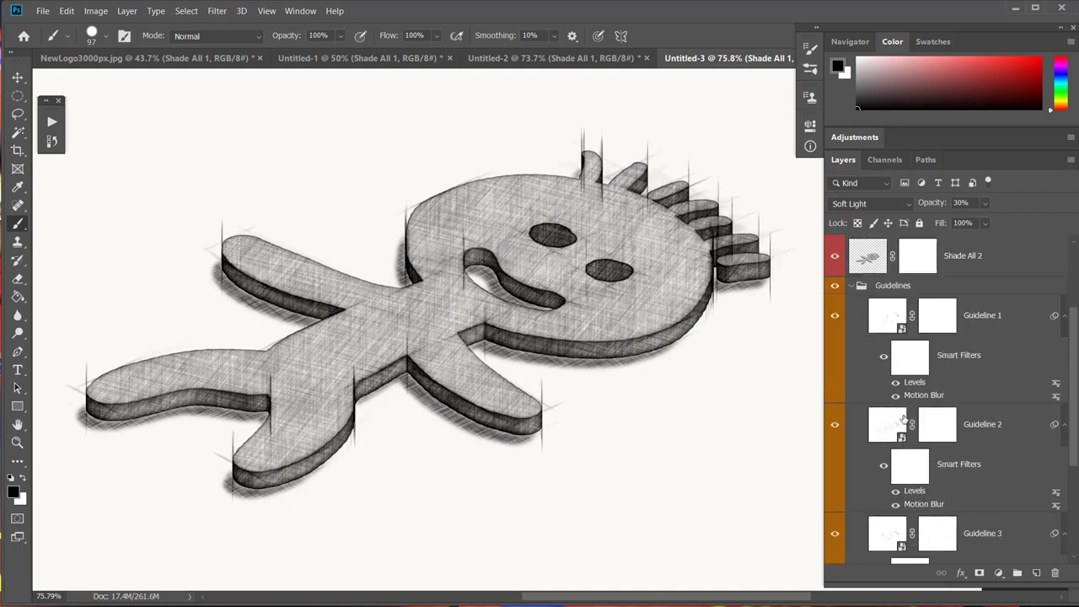
Toggle Guideline 1's visibility off and on to compare its strokes.
left_click(835, 316)
left_click(836, 316)
key("v")
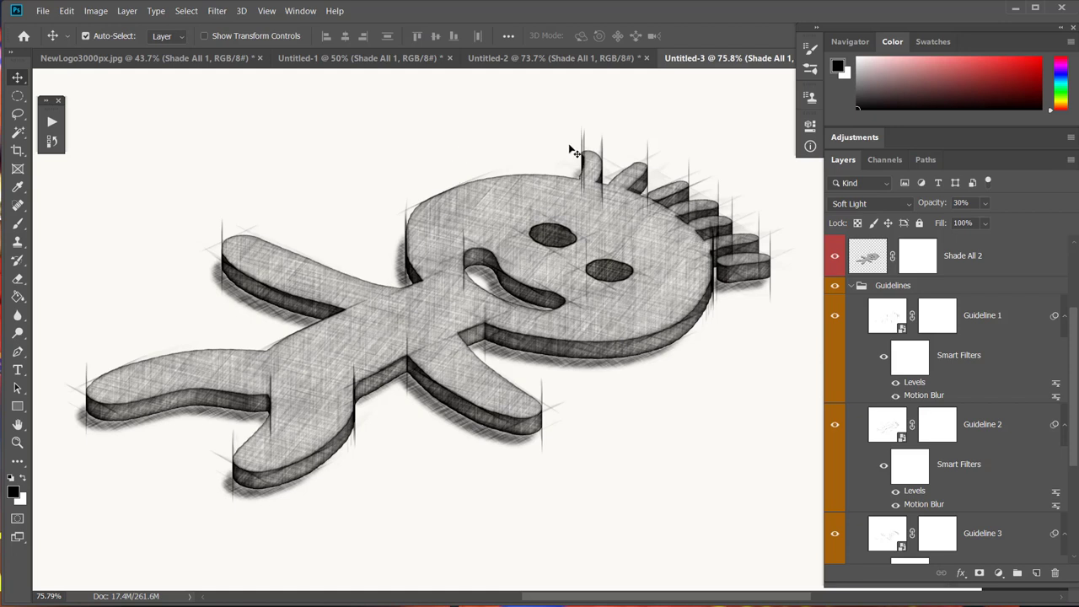
left_click(836, 317)
left_click(836, 317)
Set Guideline 1's Levels inputs to 175, 1.00, 214 and lower its opacity to 42%.
double_click(915, 383)
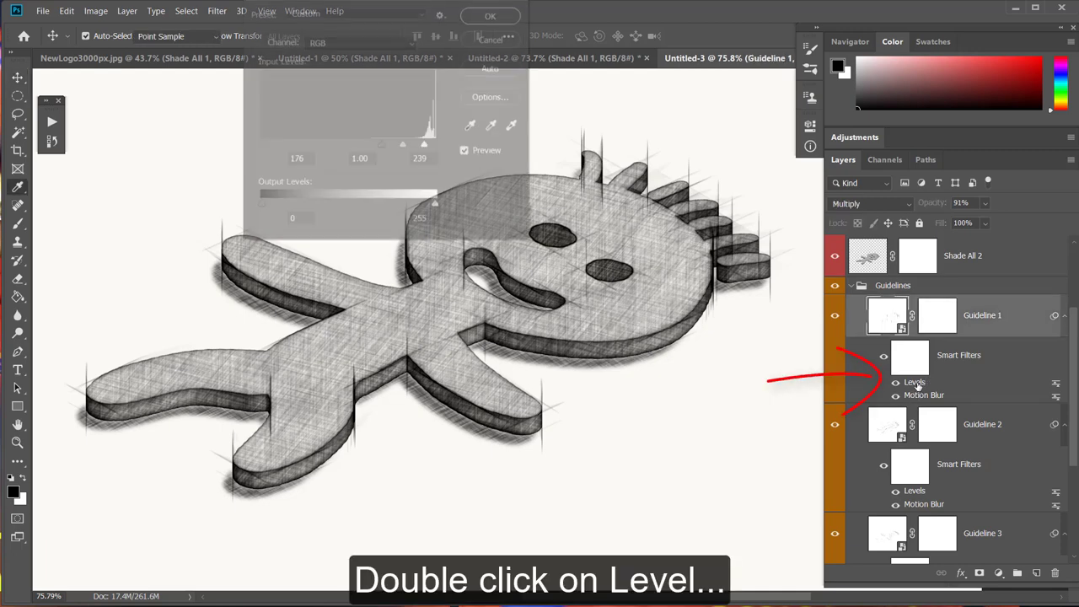
mouse_move(410, 2)
left_mouse_down()
mouse_move(666, 290)
mouse_move(693, 302)
left_mouse_up()
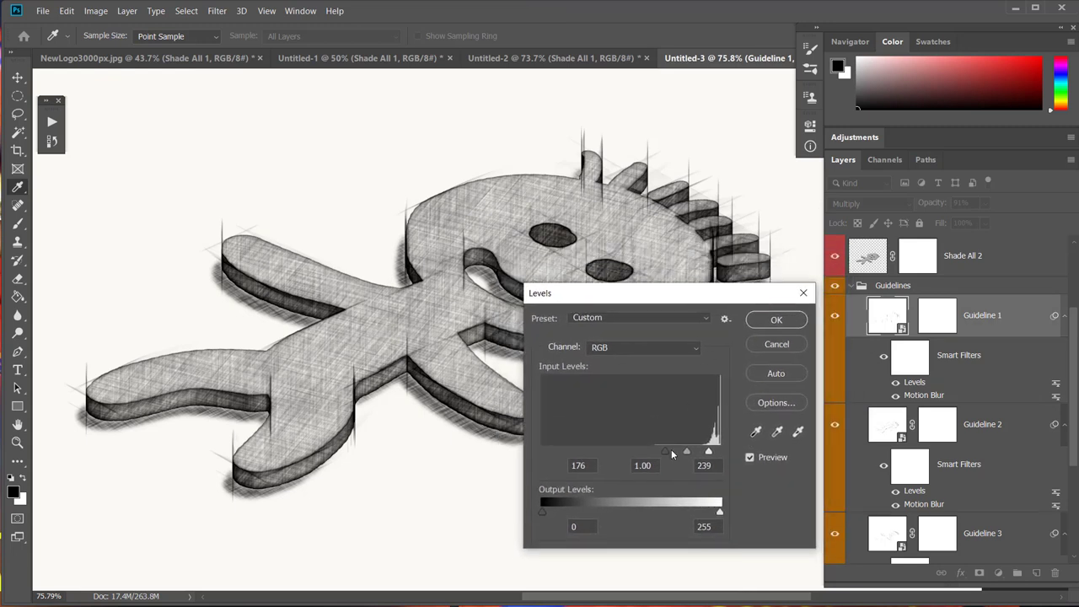
mouse_move(627, 449)
left_mouse_down()
mouse_move(721, 454)
mouse_move(692, 454)
left_mouse_up()
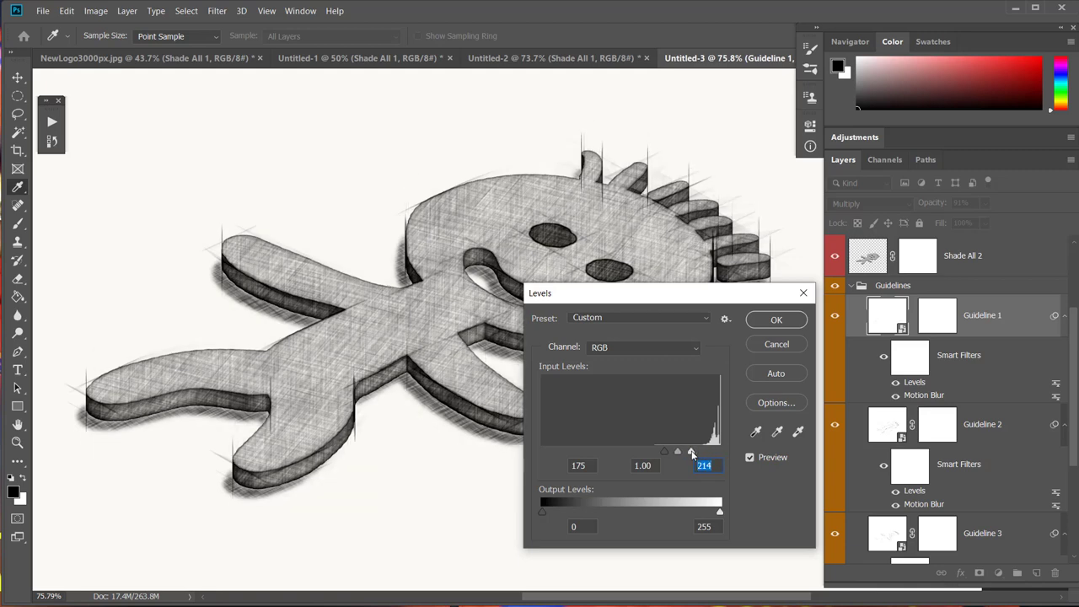
left_click(774, 319)
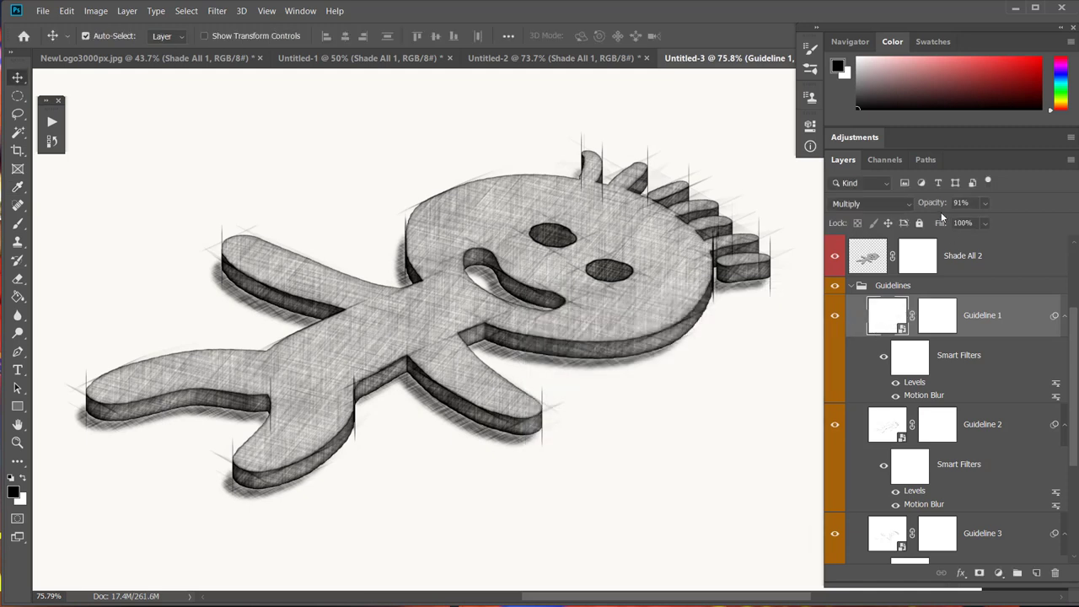
mouse_move(927, 204)
left_mouse_down()
mouse_move(866, 206)
mouse_move(934, 211)
left_mouse_up()
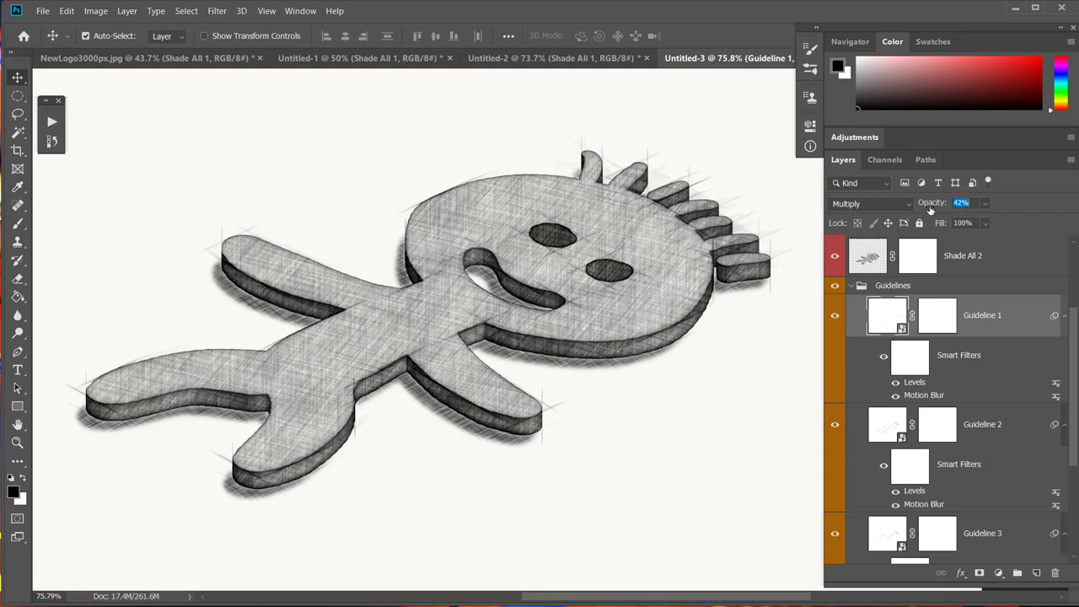
Set Guideline 1's Motion Blur distance to 253 pixels at a 90° angle.
double_click(919, 396)
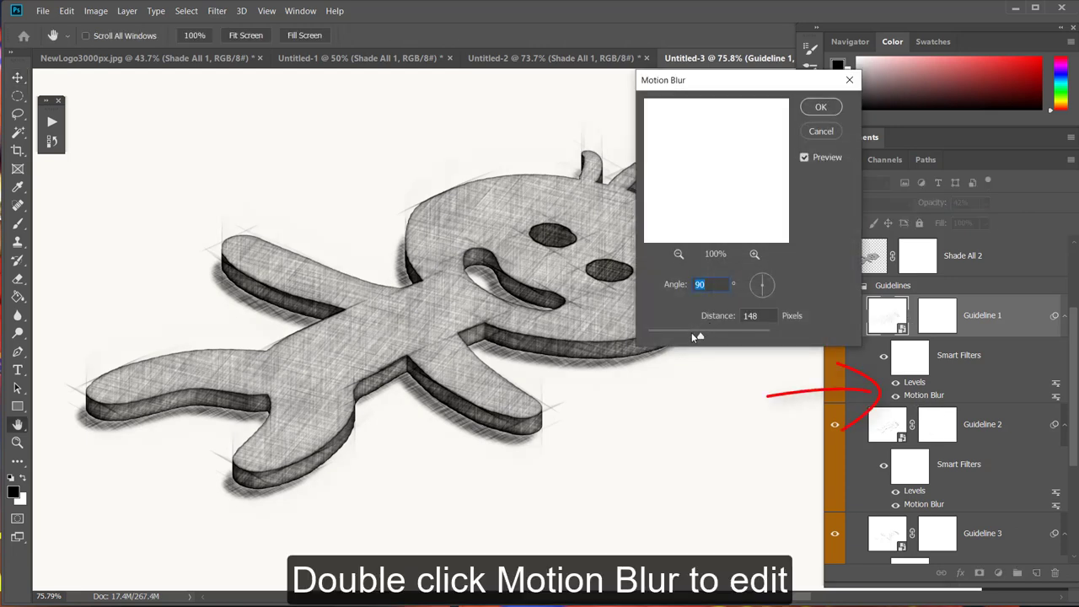
left_click_drag(697, 337, 691, 337)
left_click_drag(684, 337, 681, 337)
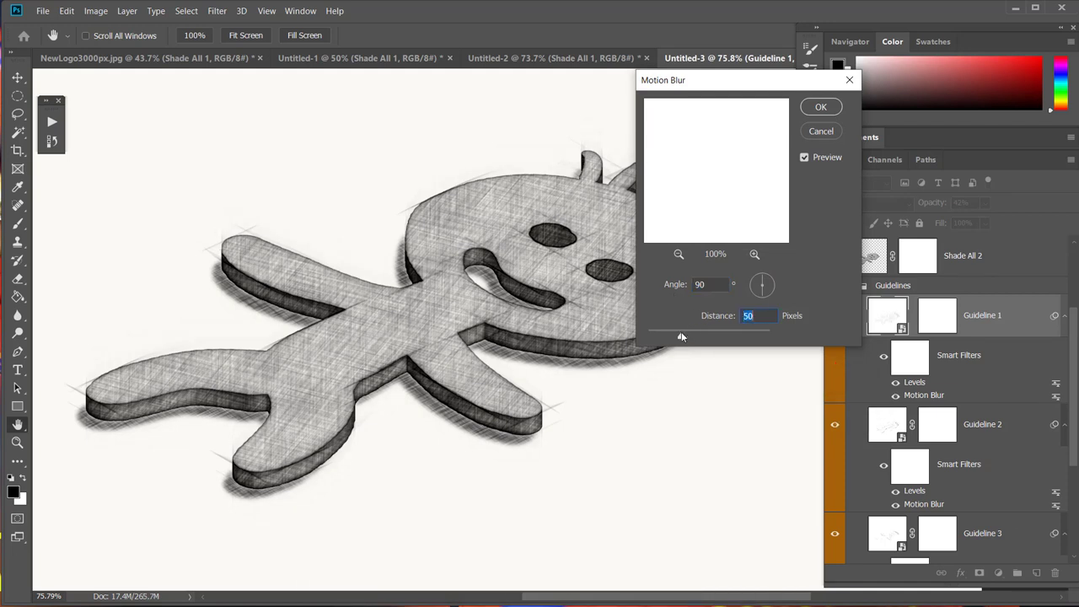
left_click(721, 331)
left_click(820, 108)
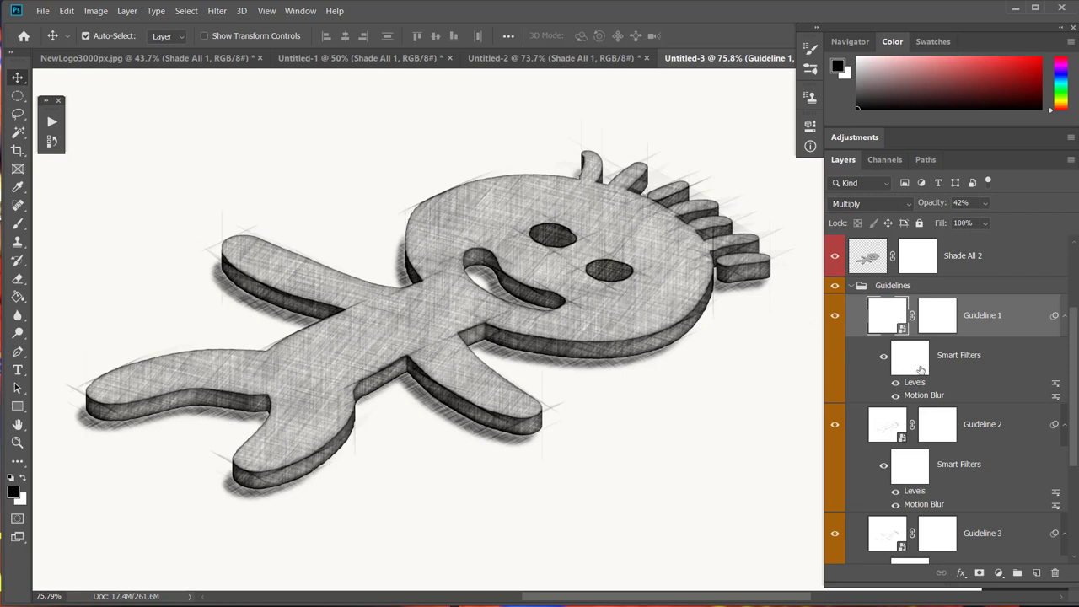
Raise Guideline 1's opacity to 86% and compare Guideline 2 off and on, leaving it visible.
left_click_drag(936, 206, 966, 206)
scroll(940, 379, "down", 2)
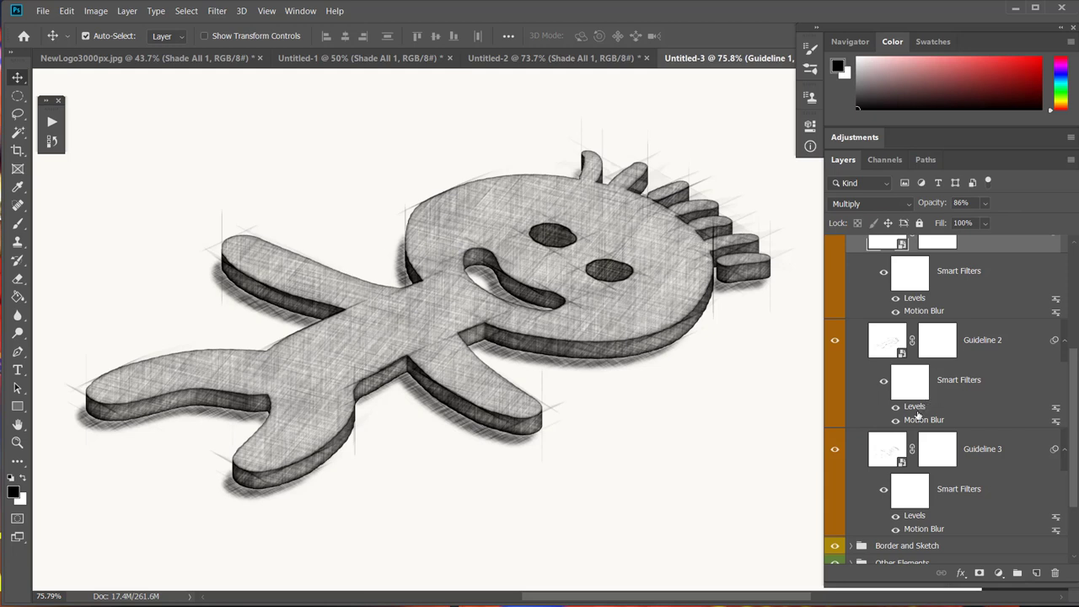
left_click(835, 341)
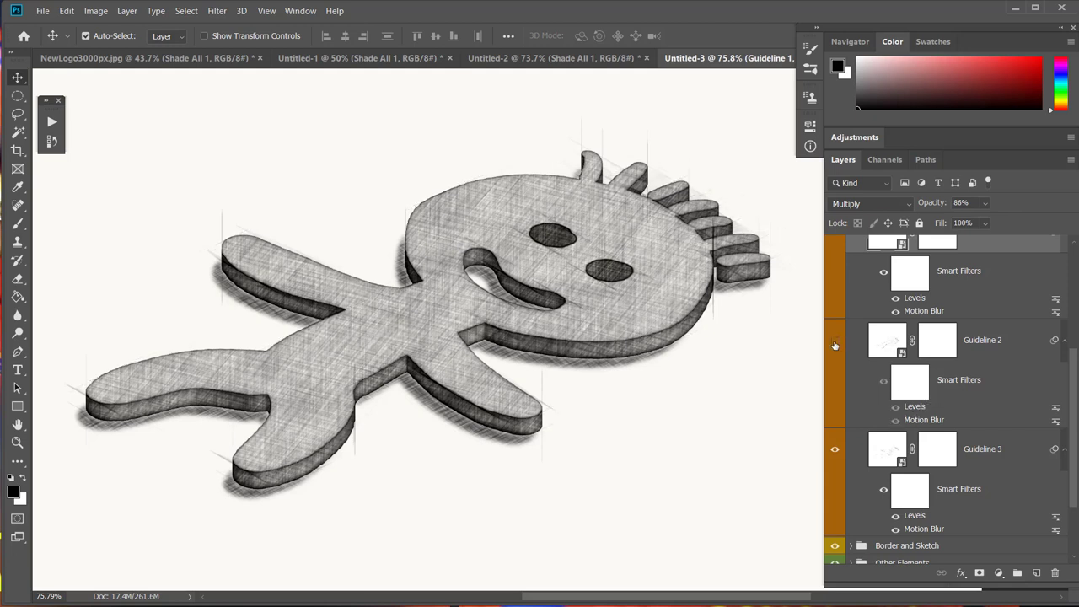
left_click(835, 342)
left_click(834, 342)
left_click(835, 341)
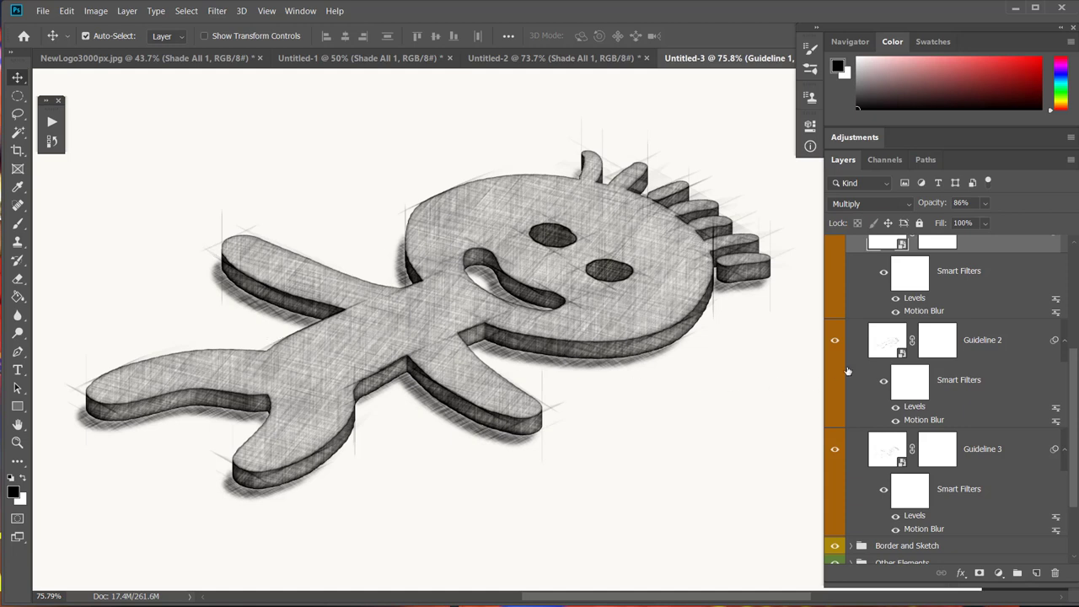
Lower Guideline 2's Levels white input to 234.
double_click(915, 406)
mouse_move(678, 293)
left_mouse_down()
mouse_move(783, 274)
mouse_move(874, 234)
mouse_move(820, 241)
left_mouse_up()
mouse_move(856, 398)
left_mouse_down()
mouse_move(844, 400)
mouse_move(868, 399)
mouse_move(849, 399)
left_mouse_up()
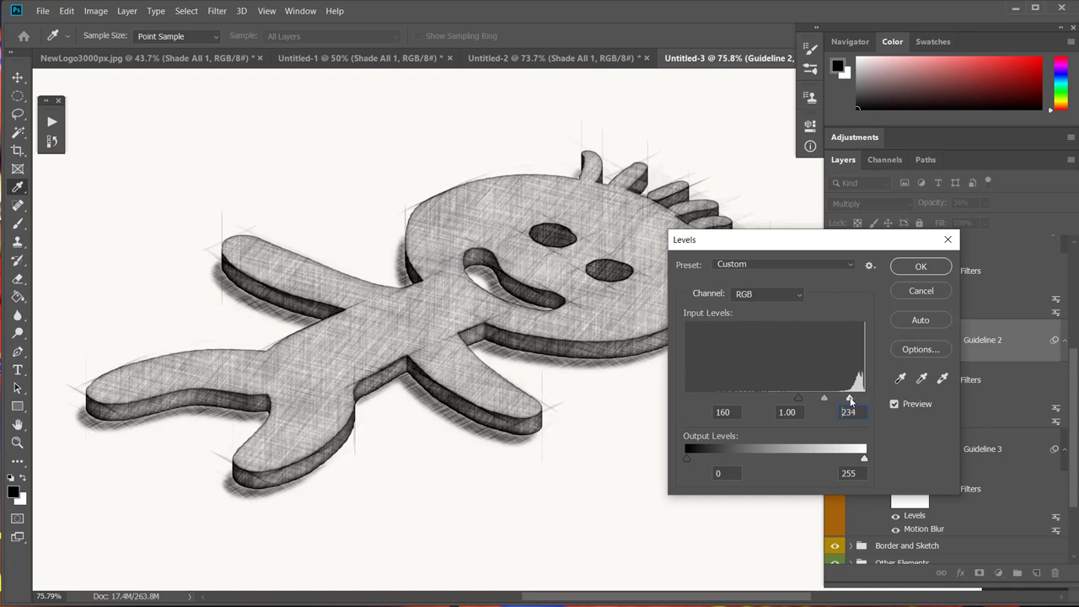
left_click(918, 275)
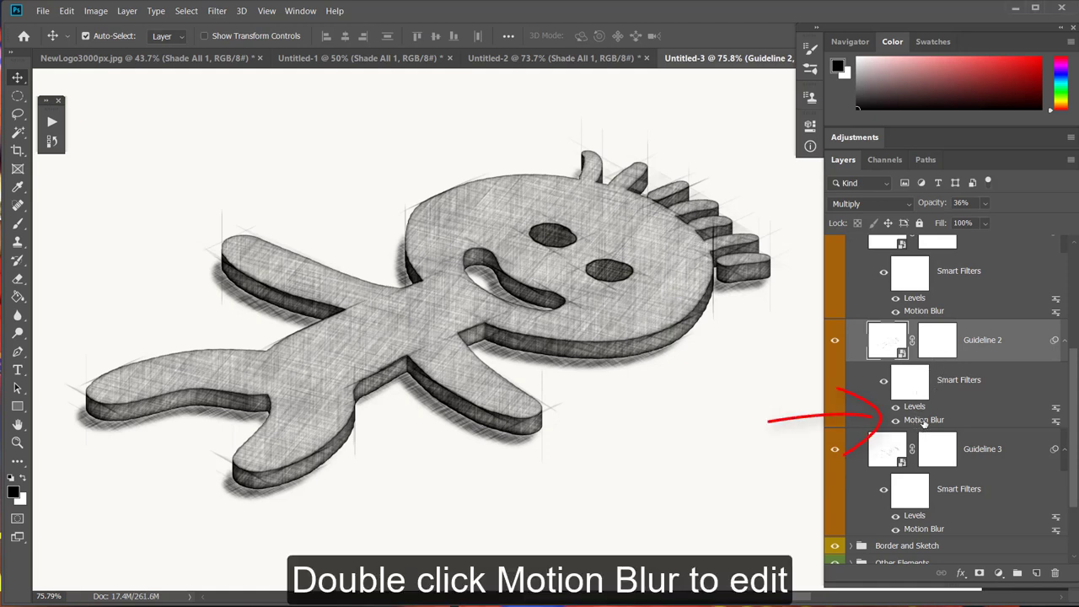
Rotate Guideline 2's Motion Blur angle to about 67°.
double_click(924, 421)
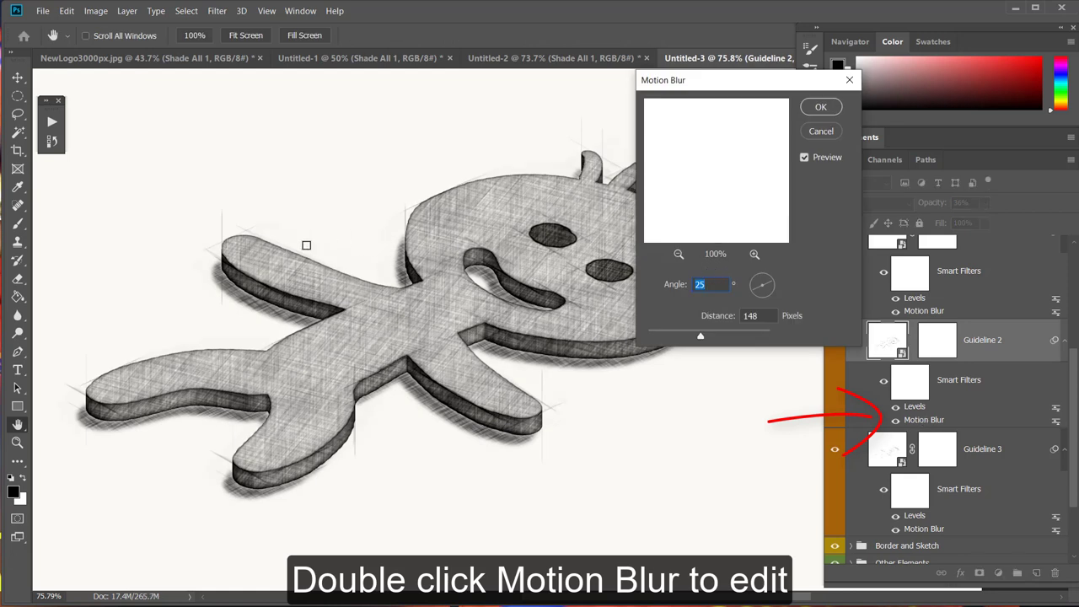
left_click(768, 282)
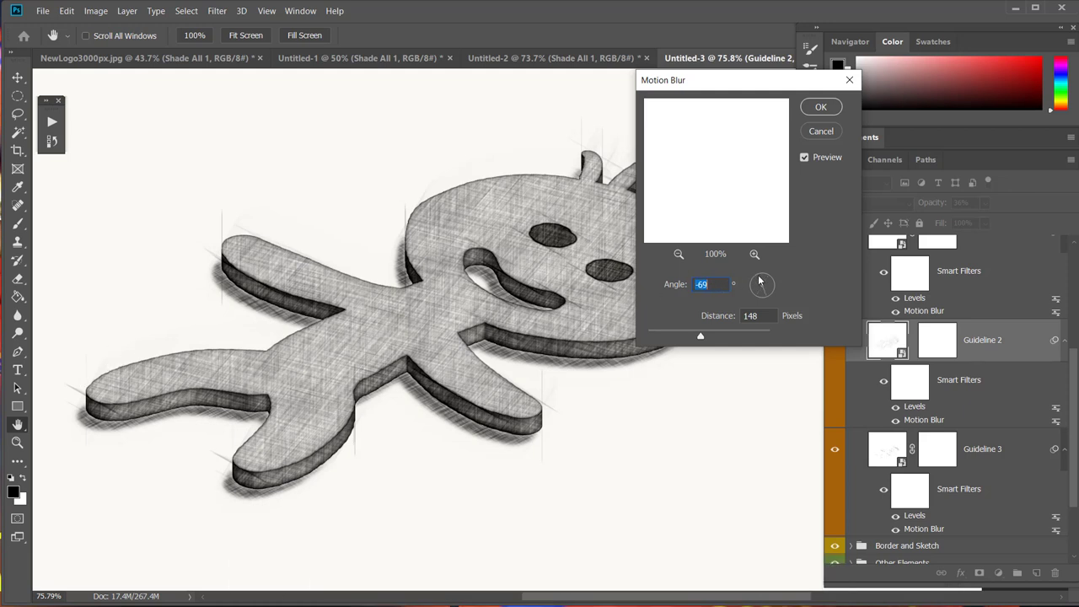
left_click_drag(758, 282, 761, 295)
left_click(821, 132)
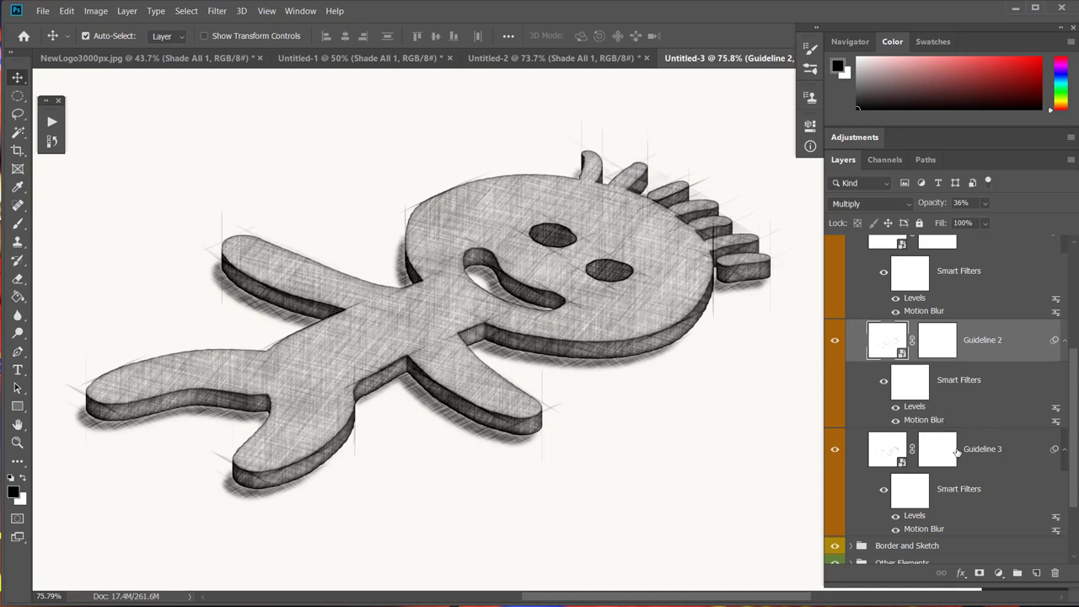
Toggle Guideline 3's visibility to compare, leaving it visible.
left_click(835, 449)
left_click(836, 449)
left_click(836, 448)
scroll(953, 425, "down", 3)
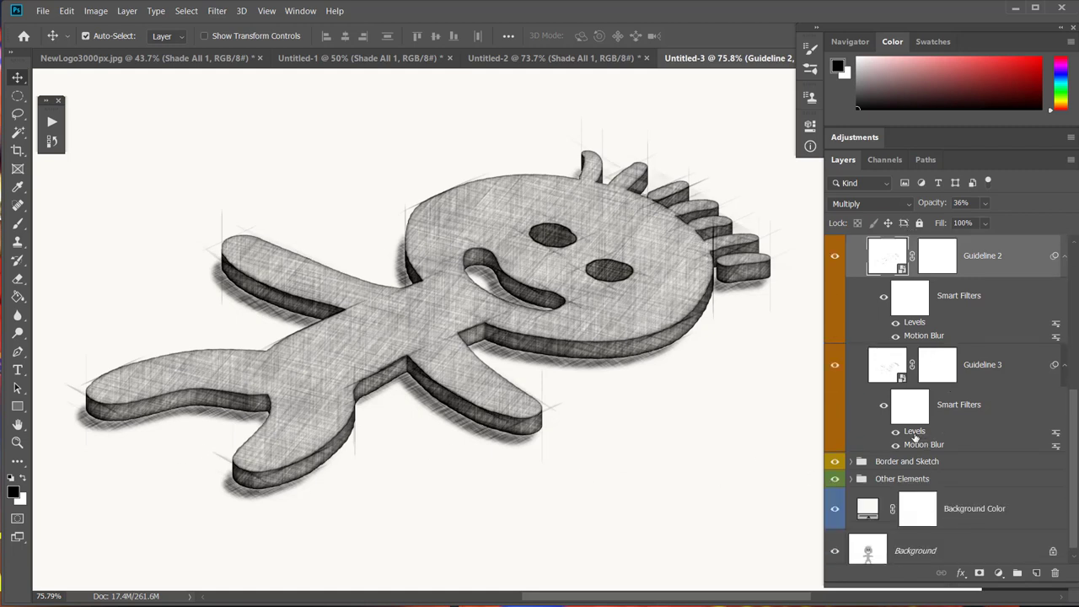
Lower Guideline 3's Levels white input to 222, then expand the Border and Sketch group.
double_click(915, 432)
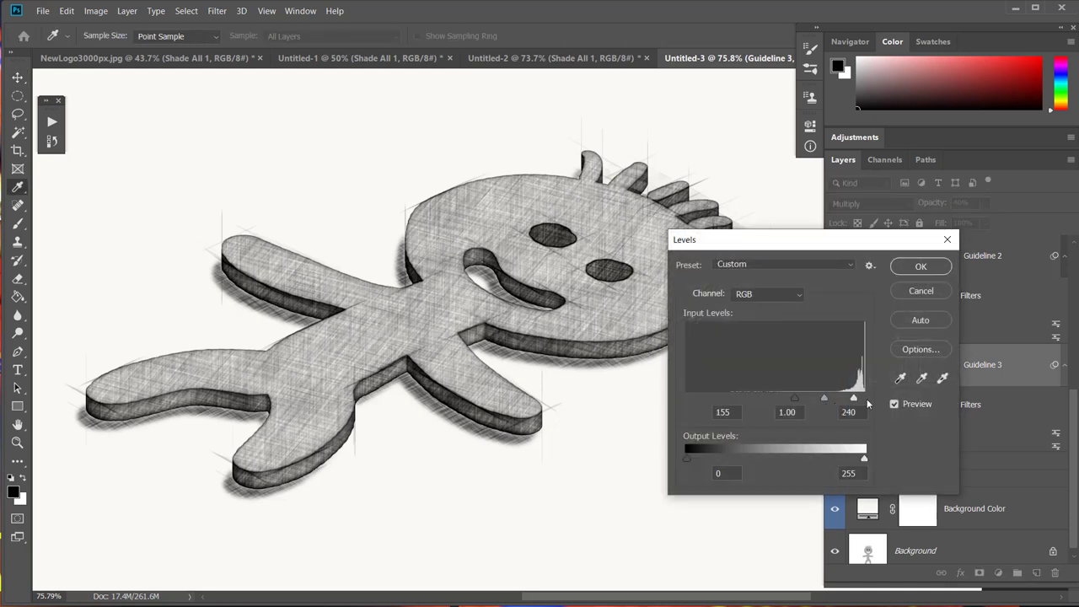
mouse_move(854, 400)
left_mouse_down()
mouse_move(831, 398)
mouse_move(843, 400)
left_mouse_up()
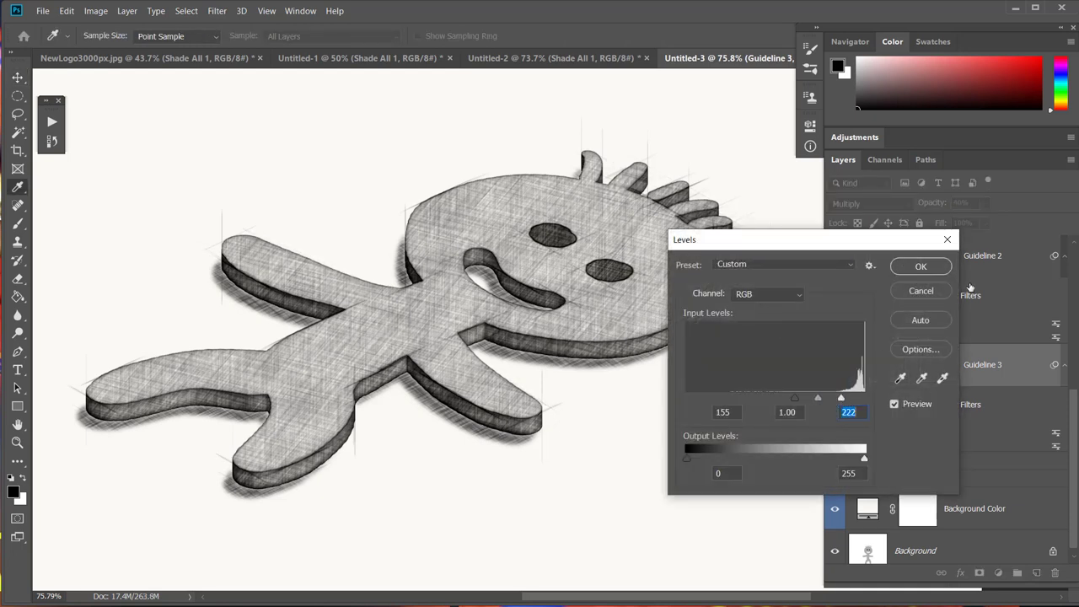
left_click(920, 267)
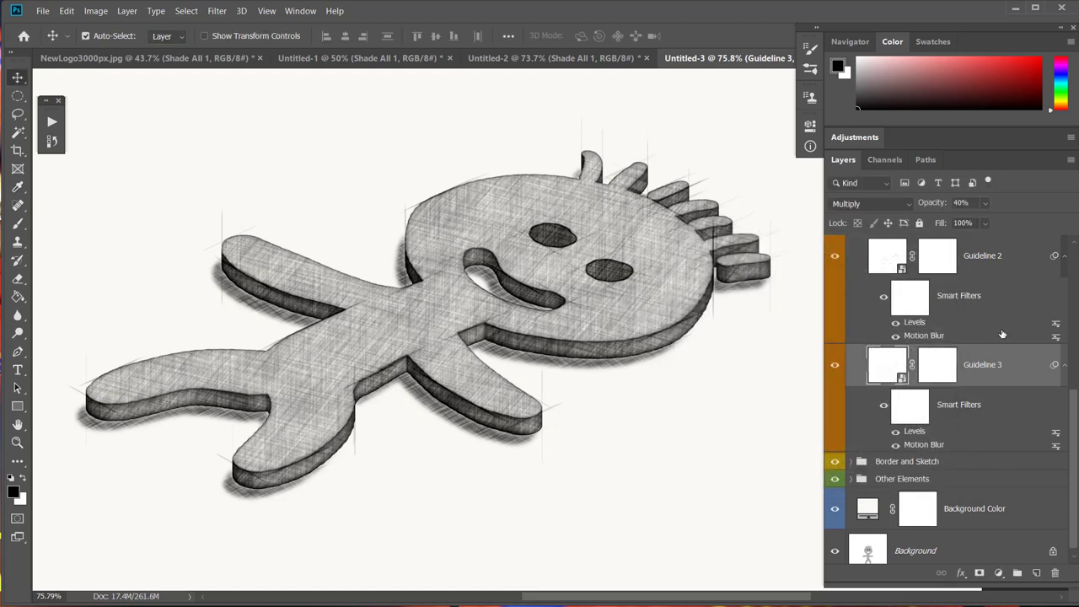
scroll(984, 323, "down", 1)
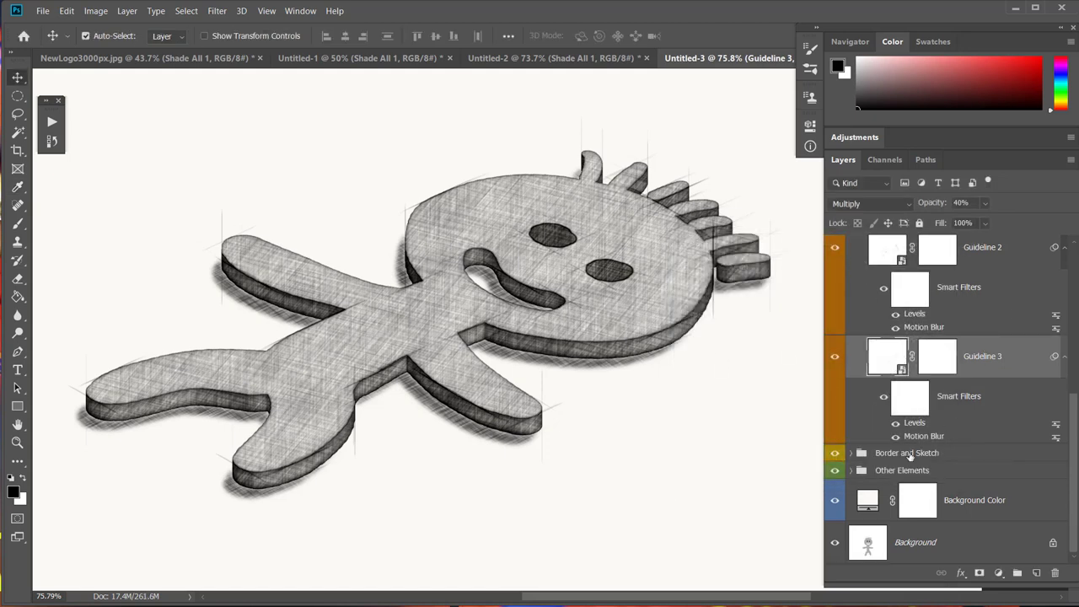
left_click(852, 455)
scroll(879, 411, "up", 5)
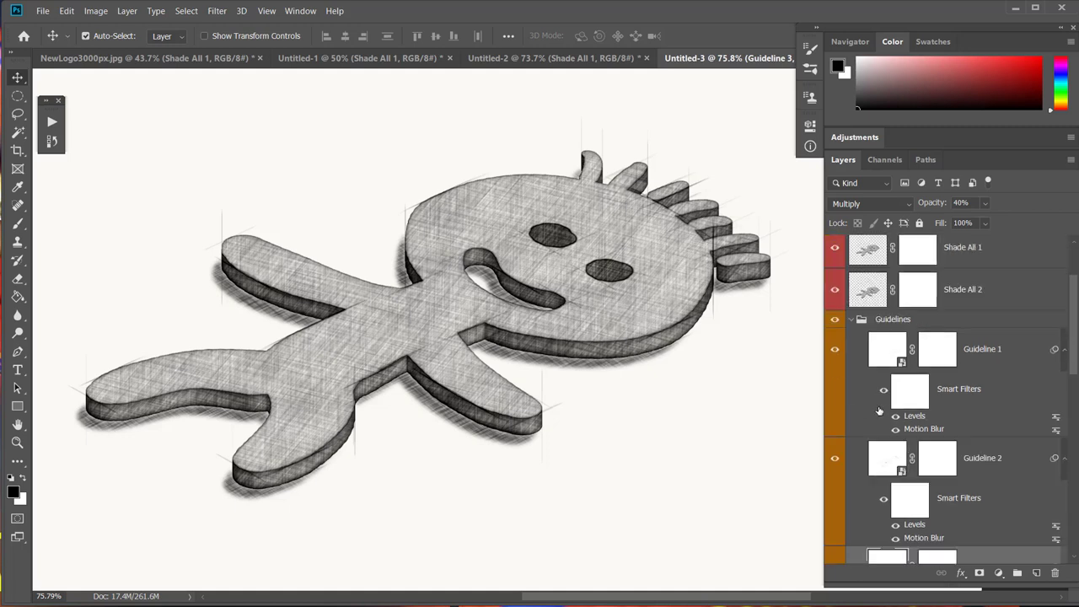
Collapse the Guidelines group and lower Sketch 1's opacity to 85% after comparing it.
left_click(853, 319)
scroll(875, 337, "down", 3)
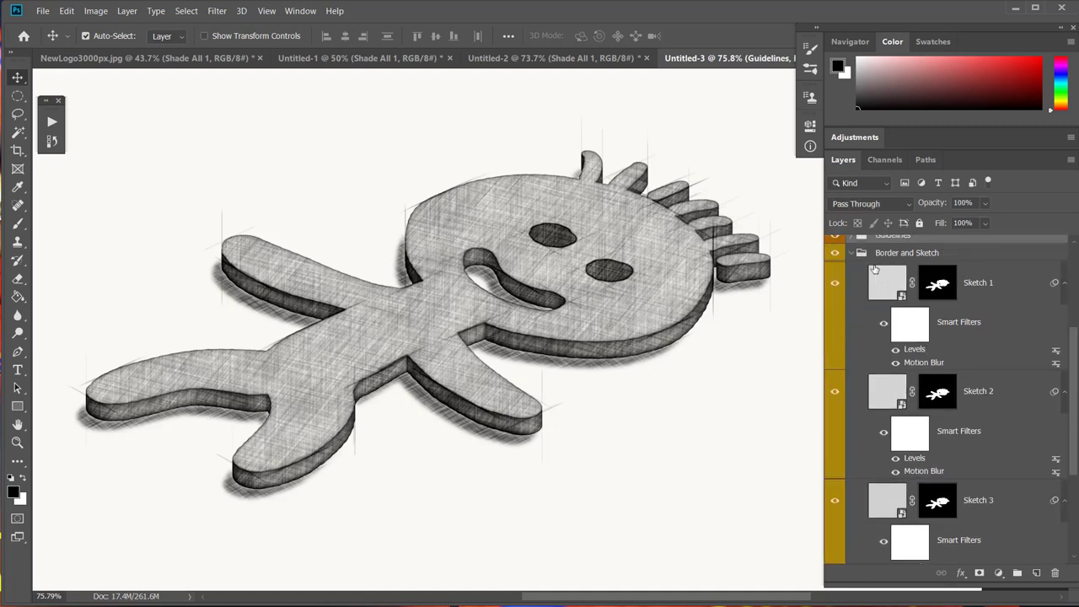
left_click(836, 285)
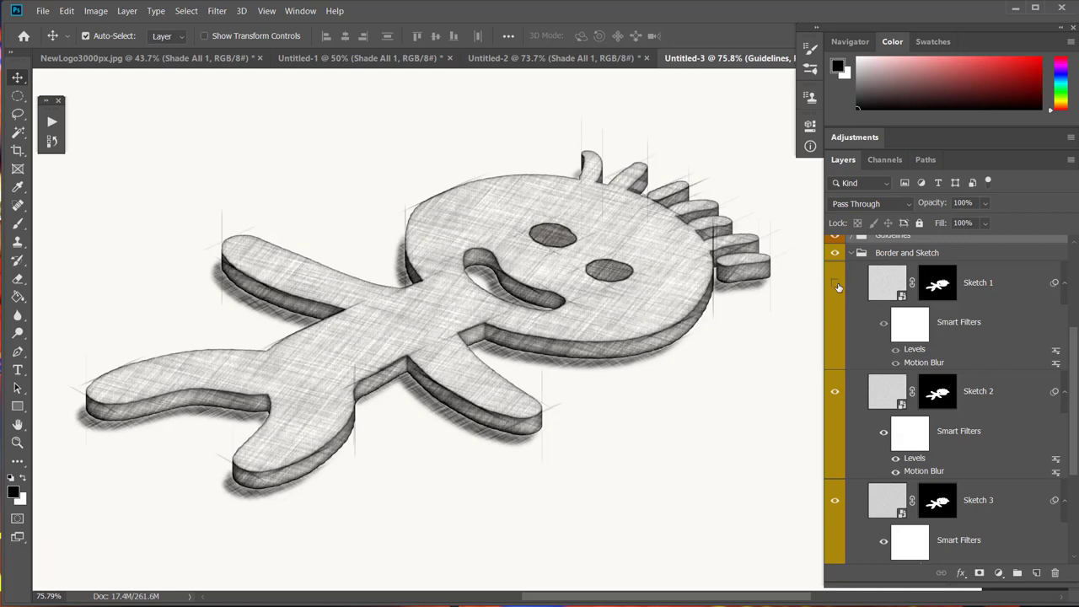
left_click(836, 285)
left_click(877, 287)
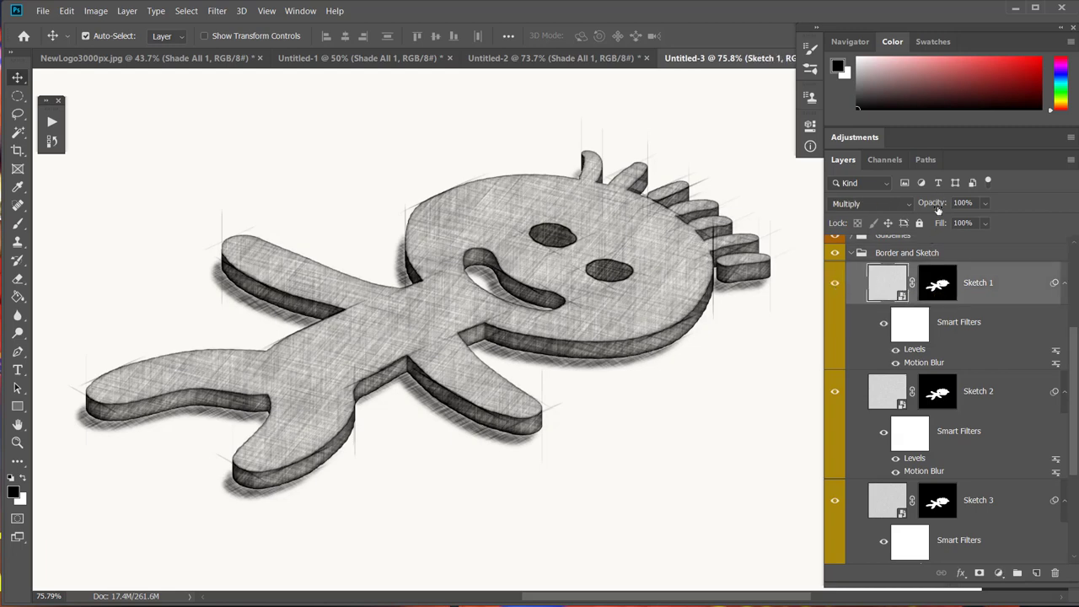
mouse_move(933, 205)
left_mouse_down()
mouse_move(907, 207)
mouse_move(936, 207)
left_mouse_up()
Set Sketch 1's Motion Blur angle to -42° for diagonal hatching.
double_click(923, 362)
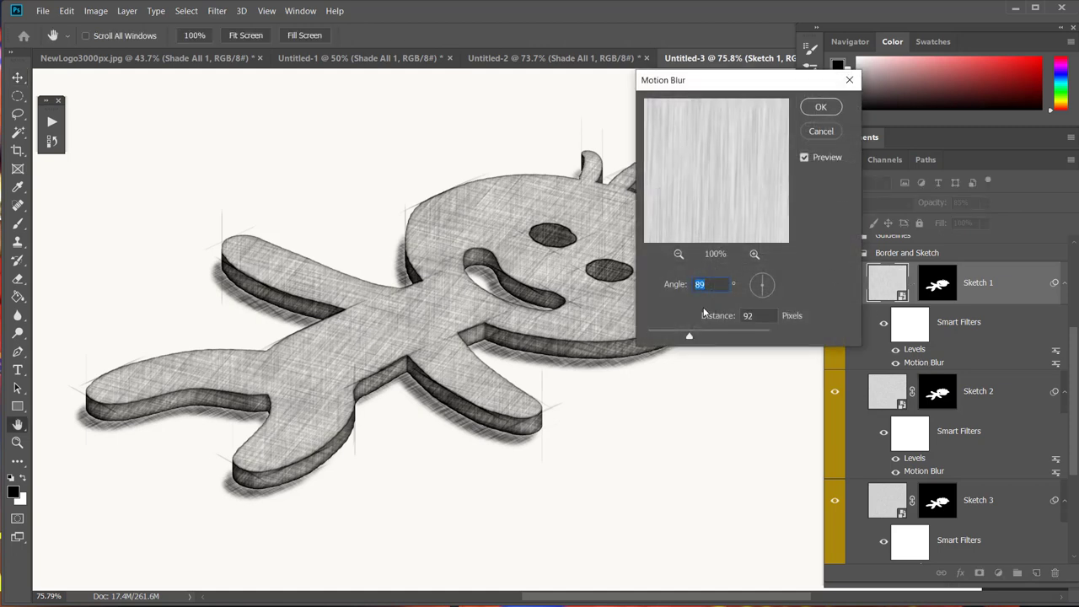
left_click(770, 279)
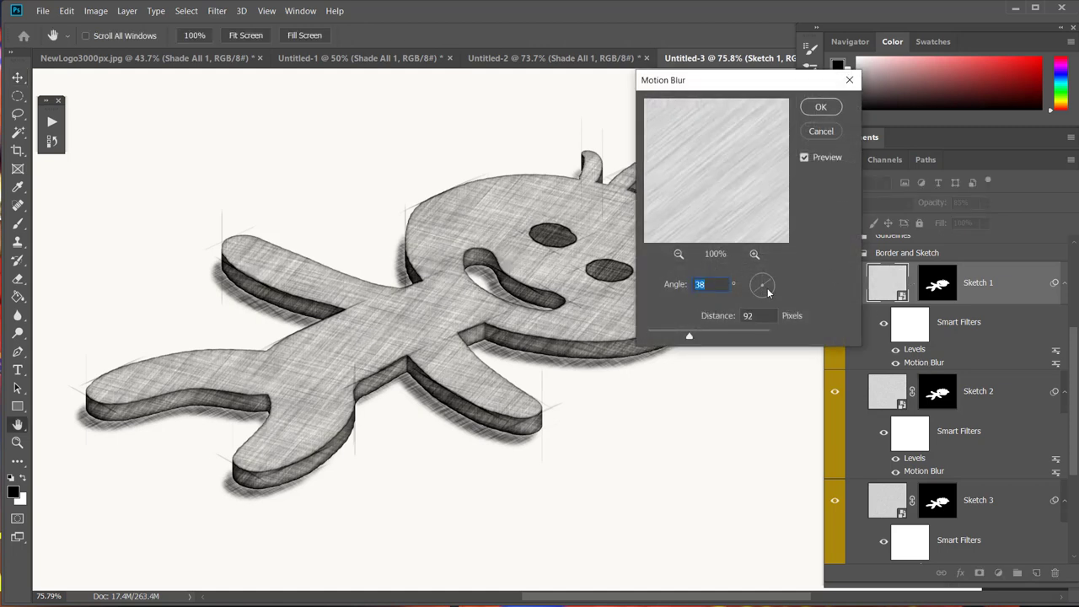
left_click(773, 290)
left_click(769, 296)
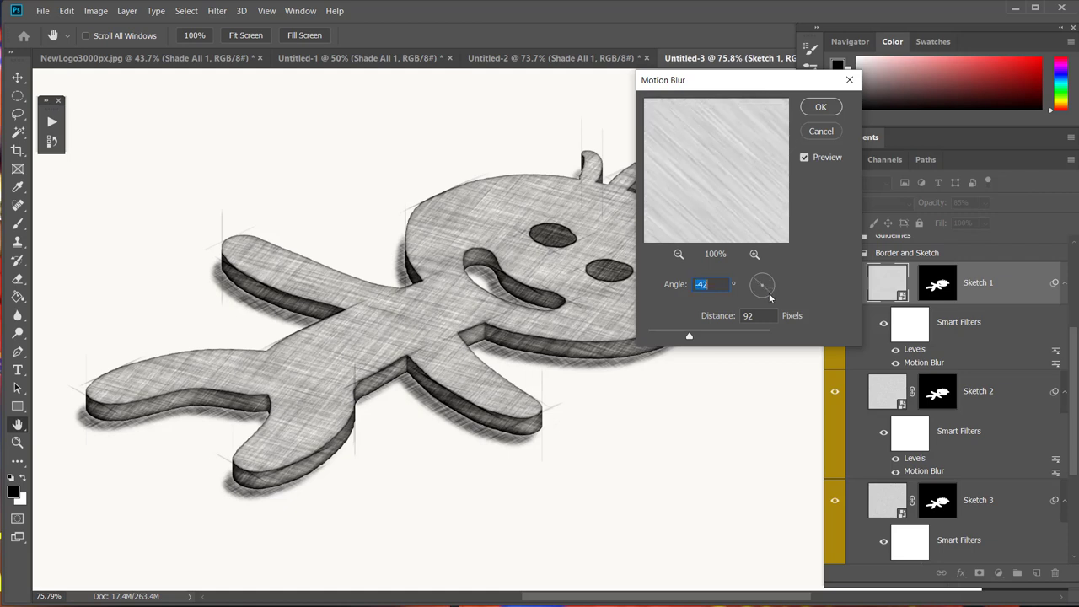
left_click(820, 107)
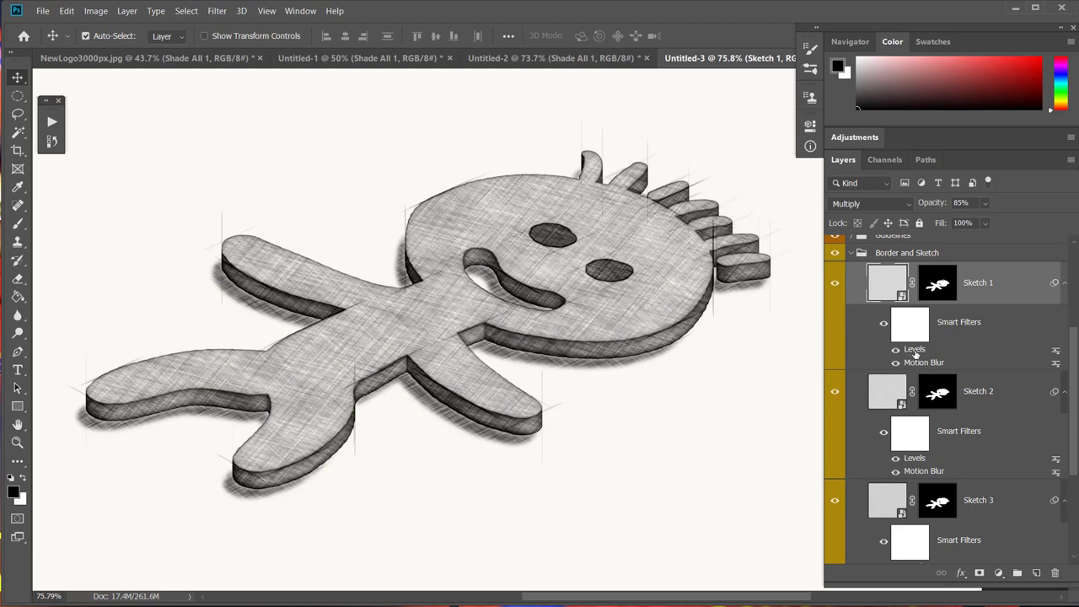
Set Sketch 1's Levels black input to 120 and white input to 240, then hide it to compare.
double_click(915, 351)
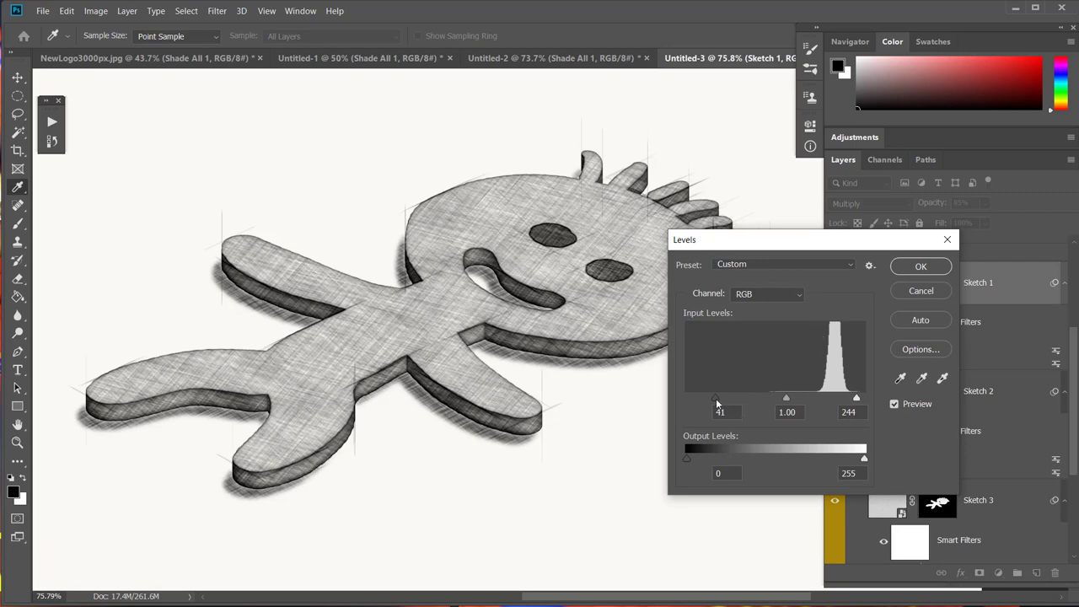
mouse_move(754, 399)
left_mouse_down()
mouse_move(796, 401)
mouse_move(775, 398)
left_mouse_up()
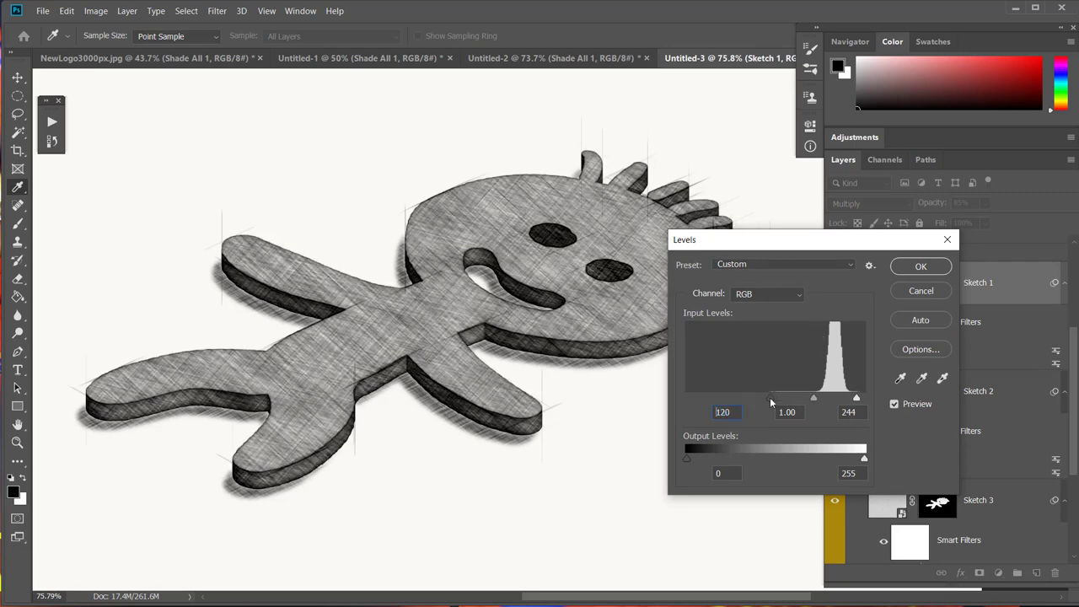
left_click_drag(856, 399, 849, 400)
left_click(922, 266)
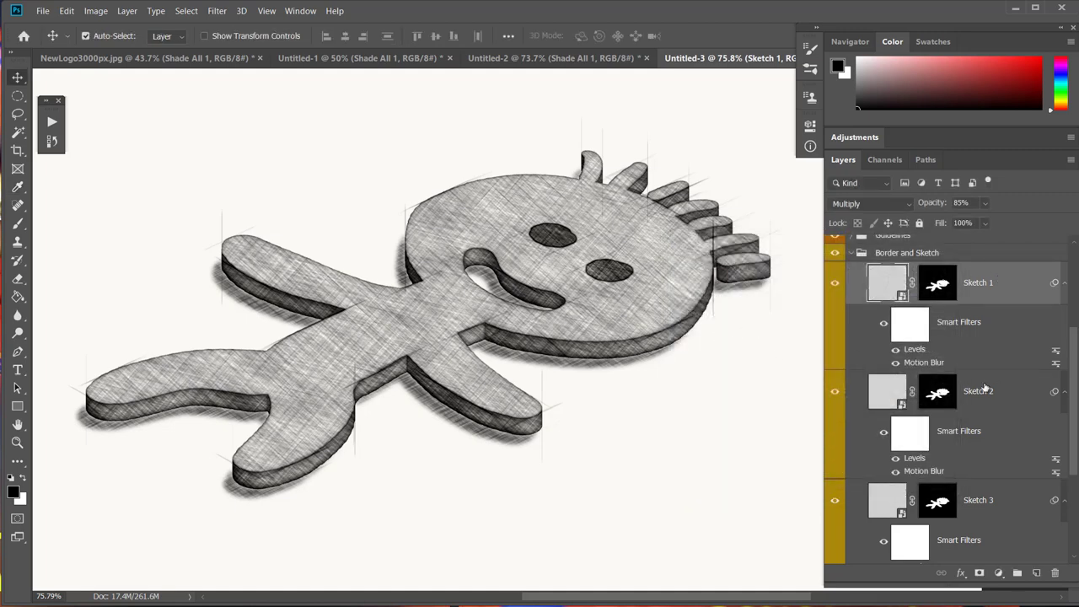
left_click(837, 286)
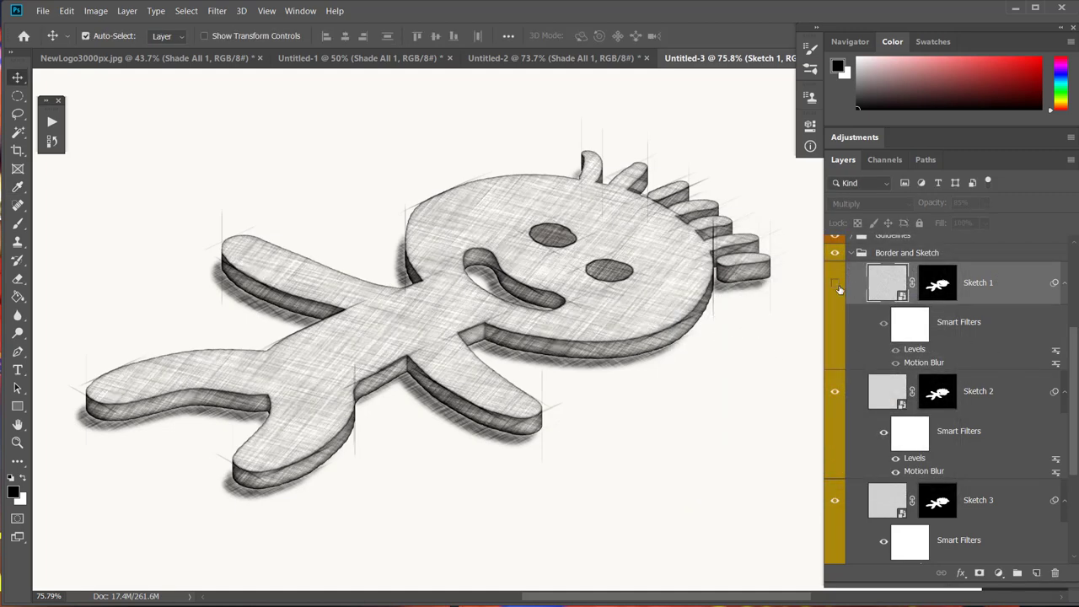
Compare Sketch 1, Sketch 2 and Sketch 3 on and off, leaving all visible.
left_click(836, 284)
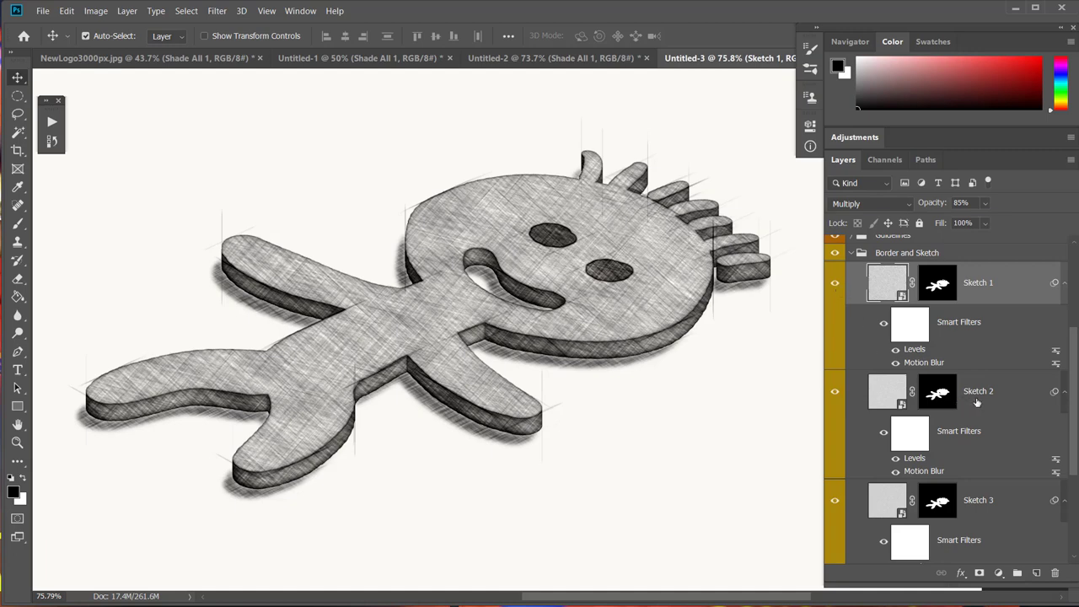
left_click(999, 394)
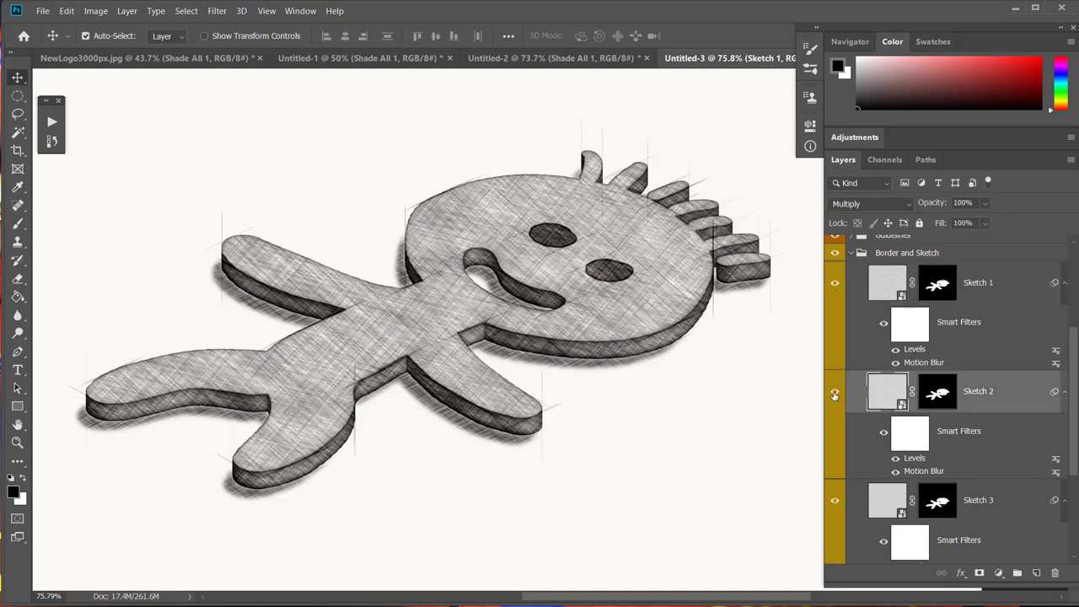
left_click(835, 395)
left_click(835, 395)
left_click(835, 395)
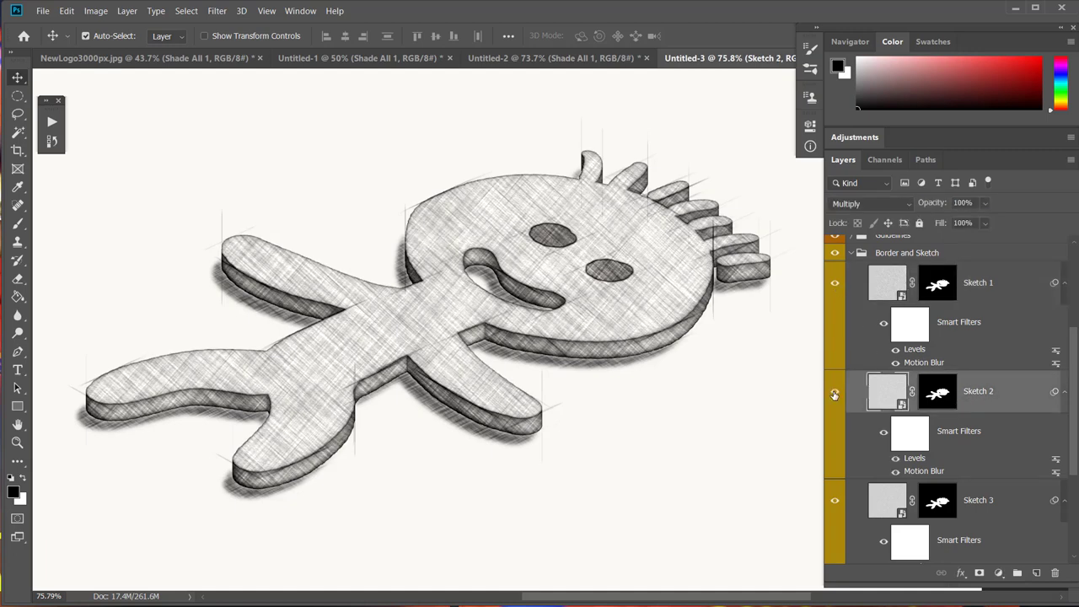
left_click(835, 501)
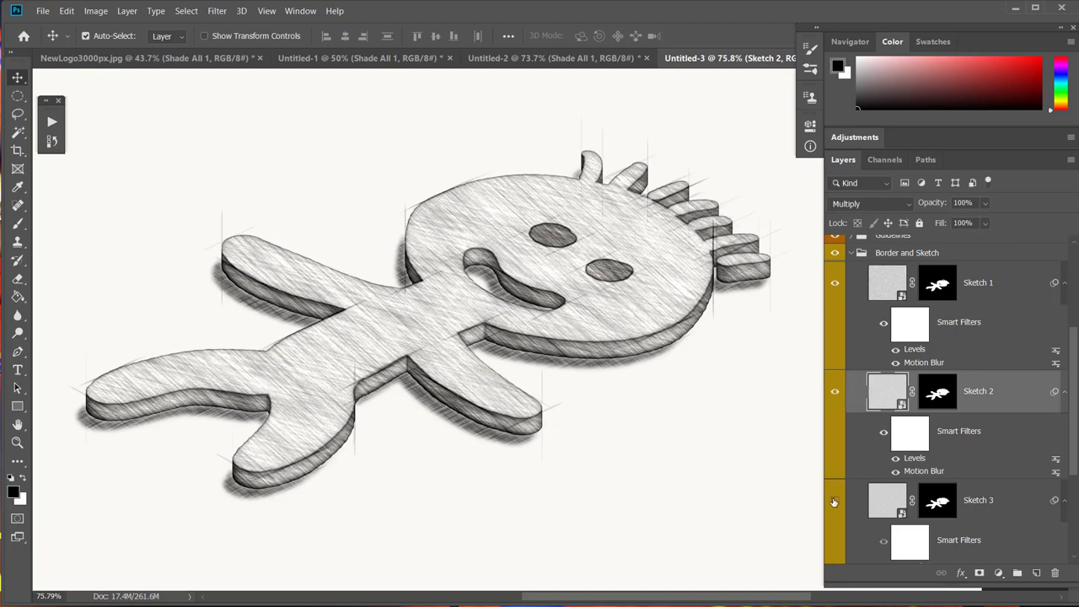
left_click(835, 502)
Compare the Border layer on and off, then collapse the Border and Sketch group.
scroll(902, 444, "down", 1)
scroll(901, 444, "down", 1)
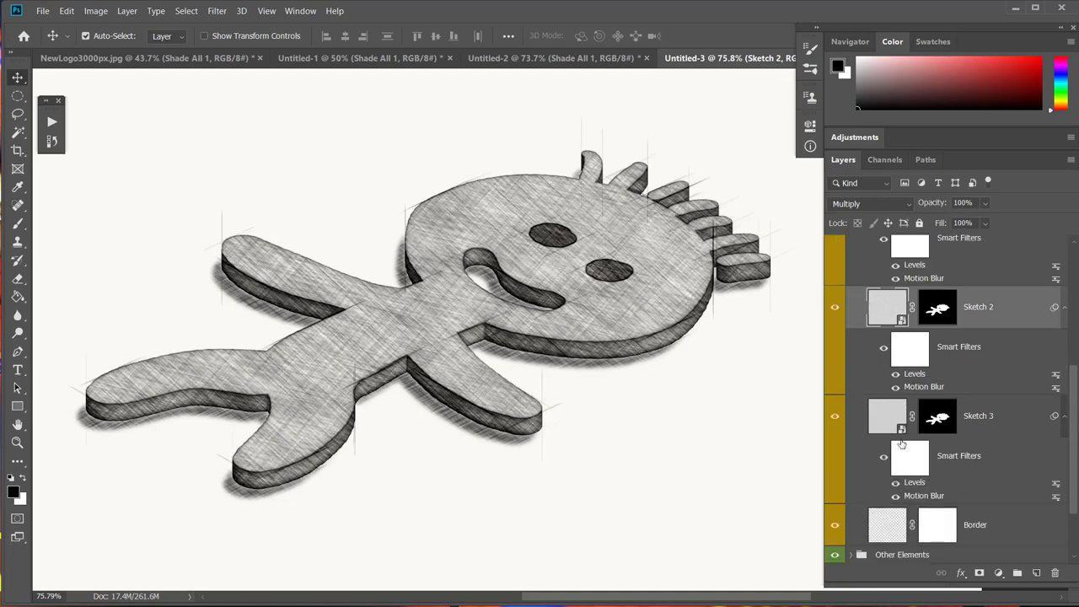
scroll(901, 445, "down", 1)
scroll(901, 444, "down", 1)
left_click(834, 441)
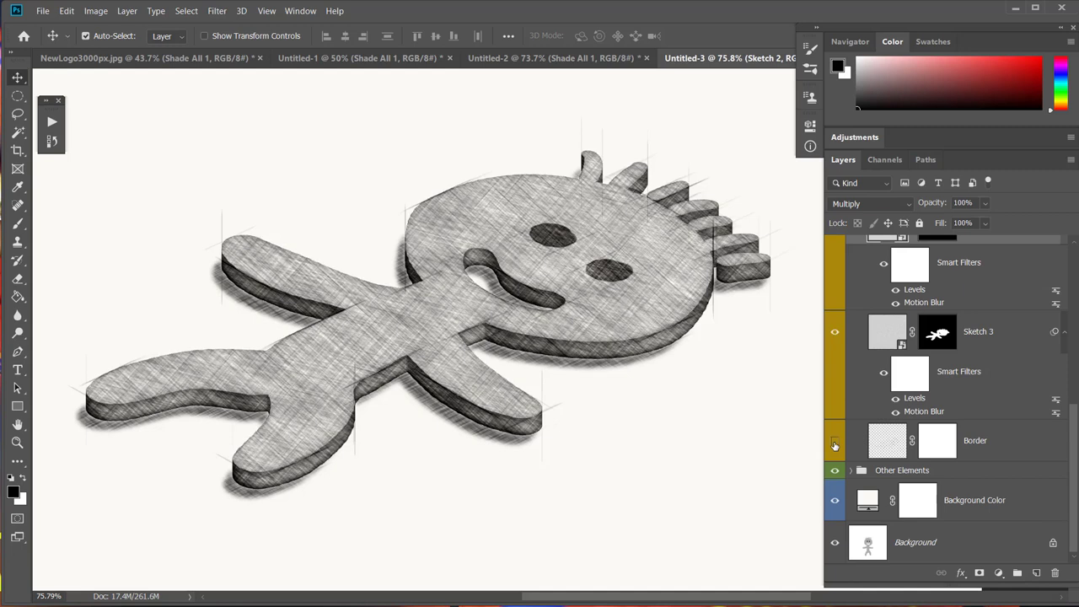
left_click(835, 442)
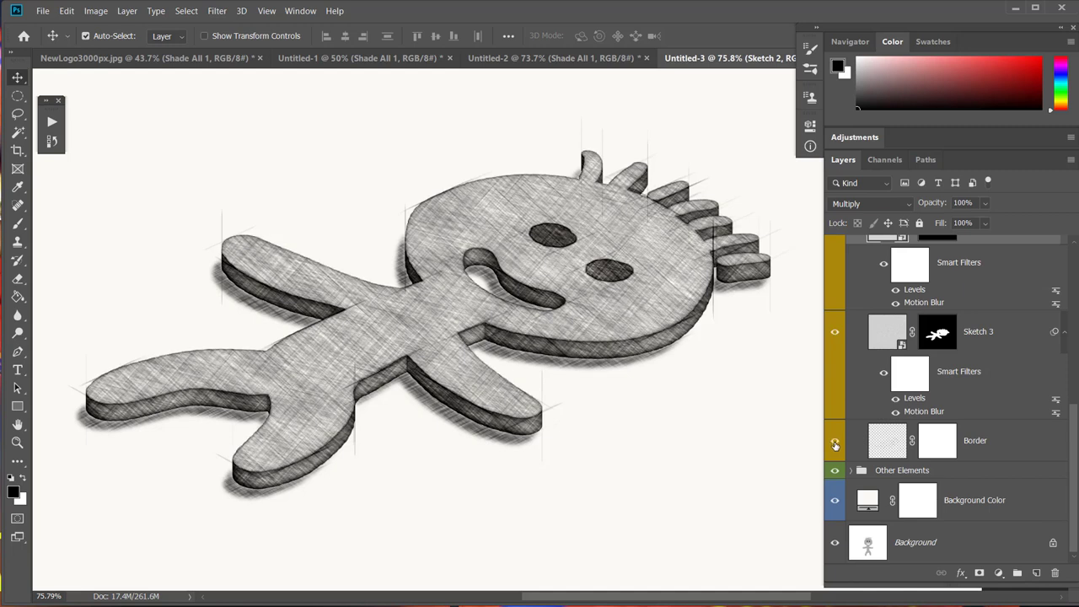
left_click(835, 443)
scroll(869, 442, "up", 1)
scroll(859, 354, "up", 1)
scroll(857, 354, "up", 2)
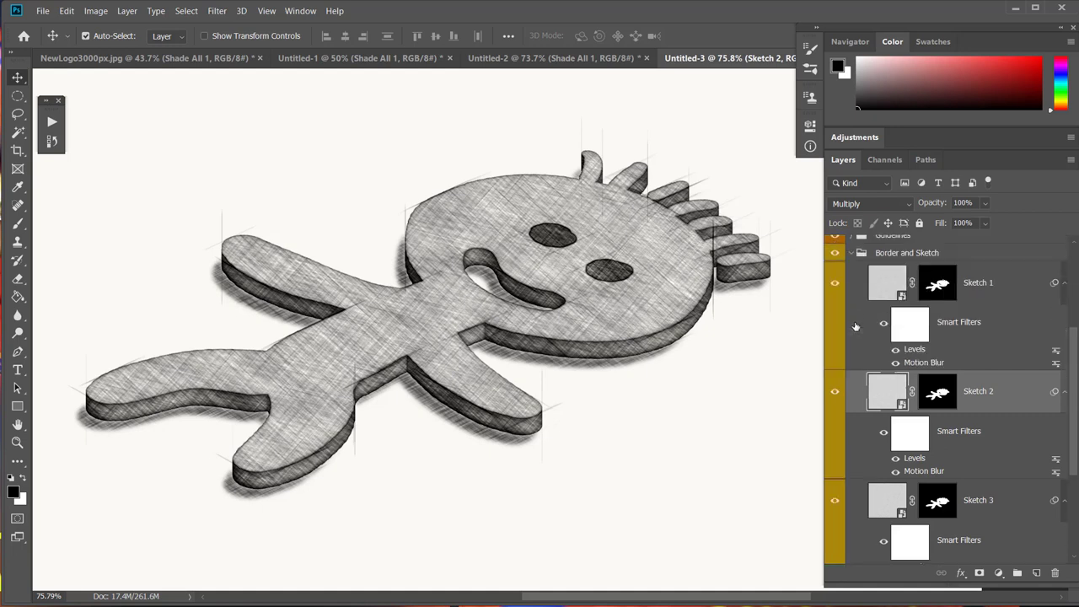
scroll(856, 314, "up", 1)
left_click(851, 295)
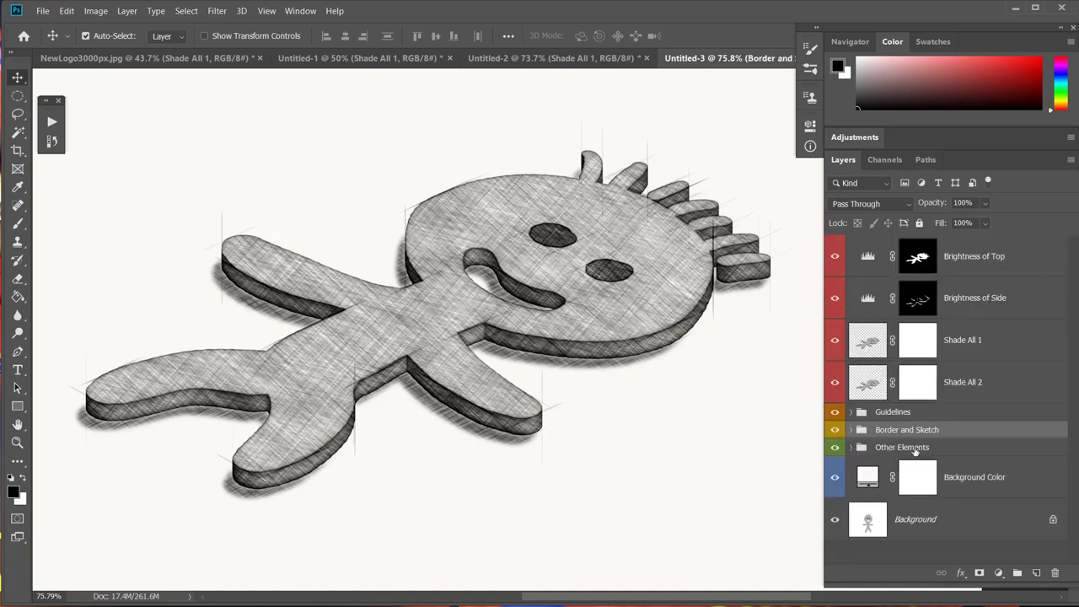
Expand Other Elements and lower the Grain layer's opacity to about 11%.
left_click(852, 448)
scroll(851, 405, "down", 3)
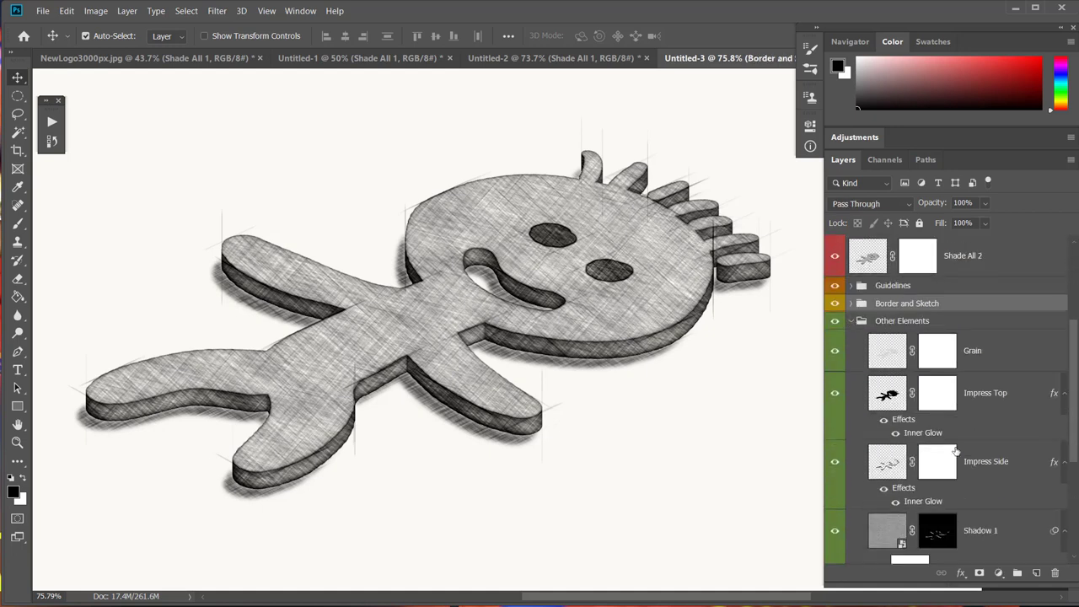
scroll(849, 337, "down", 1)
left_click(834, 310)
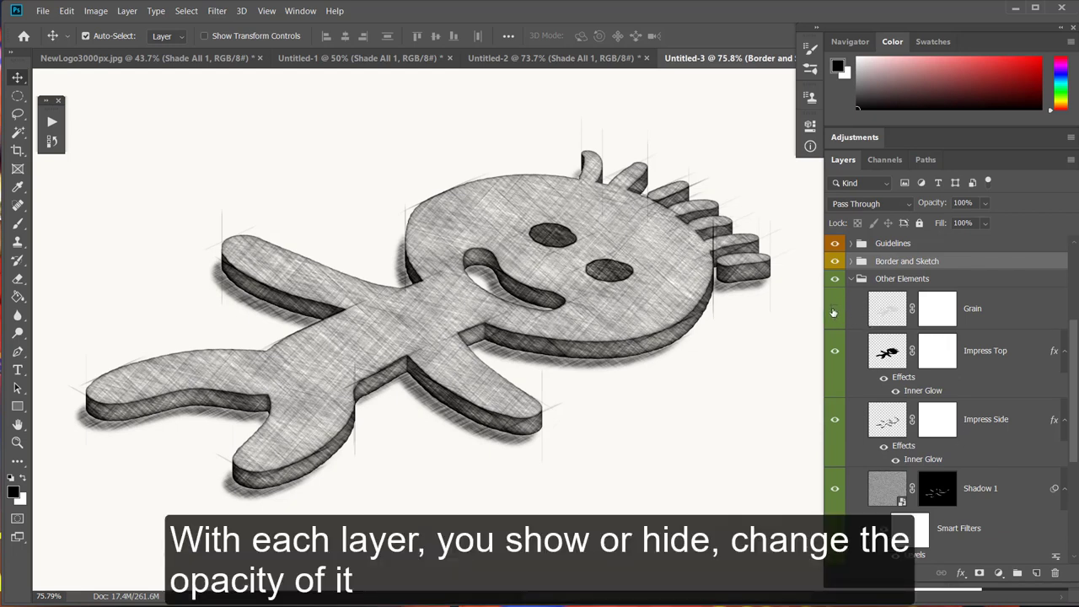
left_click(885, 309)
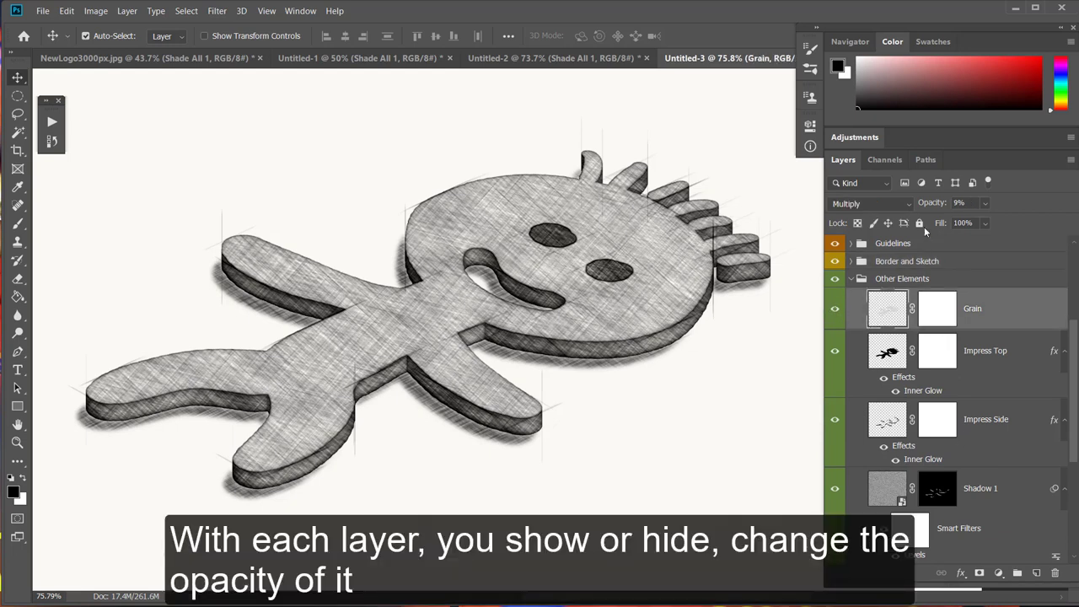
left_click_drag(927, 204, 960, 206)
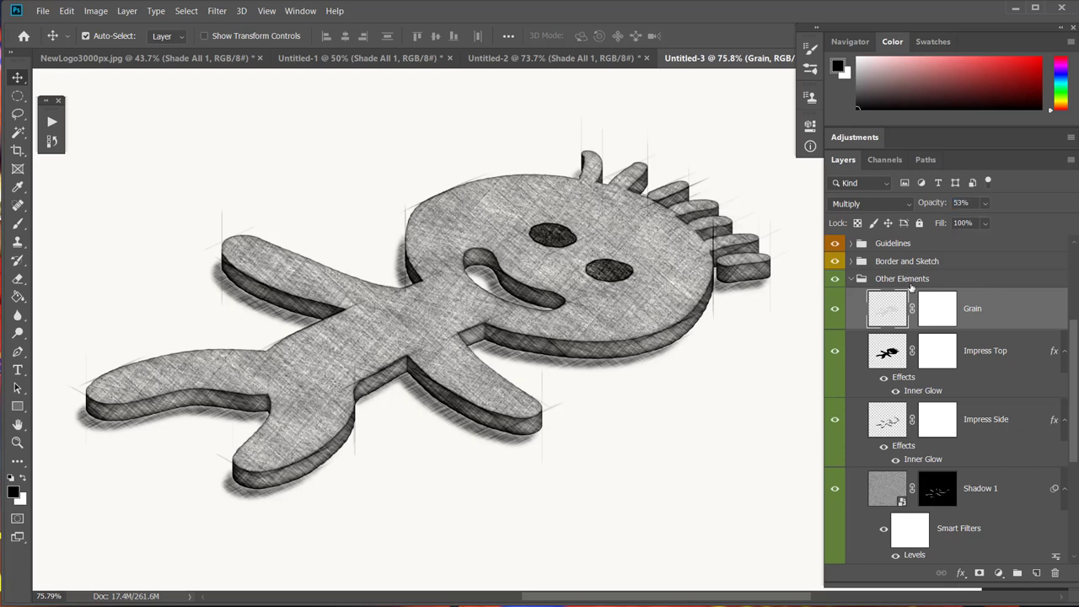
left_click_drag(936, 205, 868, 206)
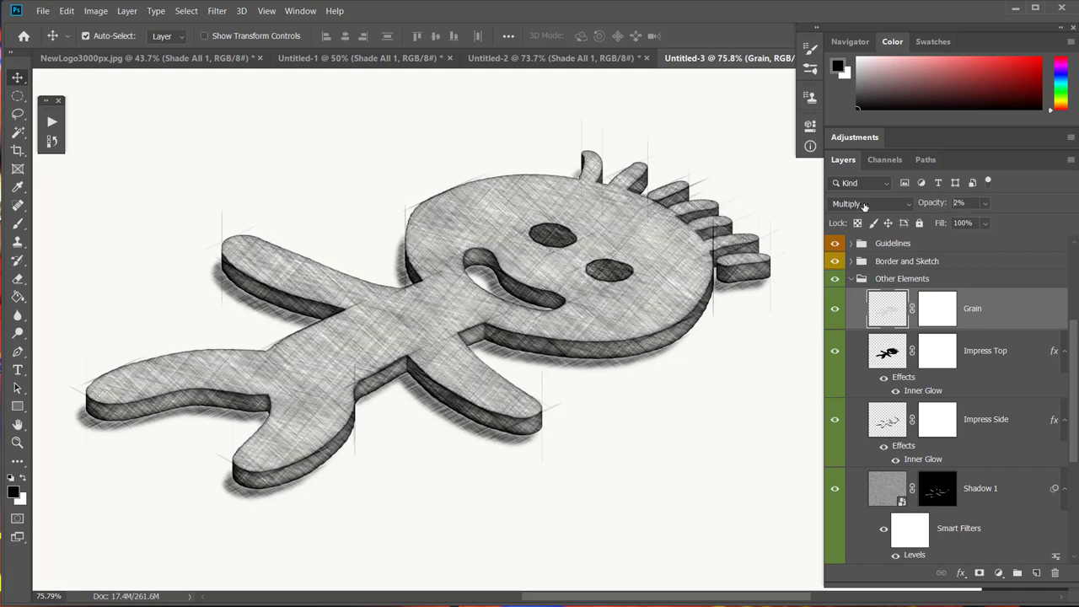
Compare Impress Top on and off, then open its Inner Glow settings (Multiply, 53%, 21 px).
left_click(1000, 360)
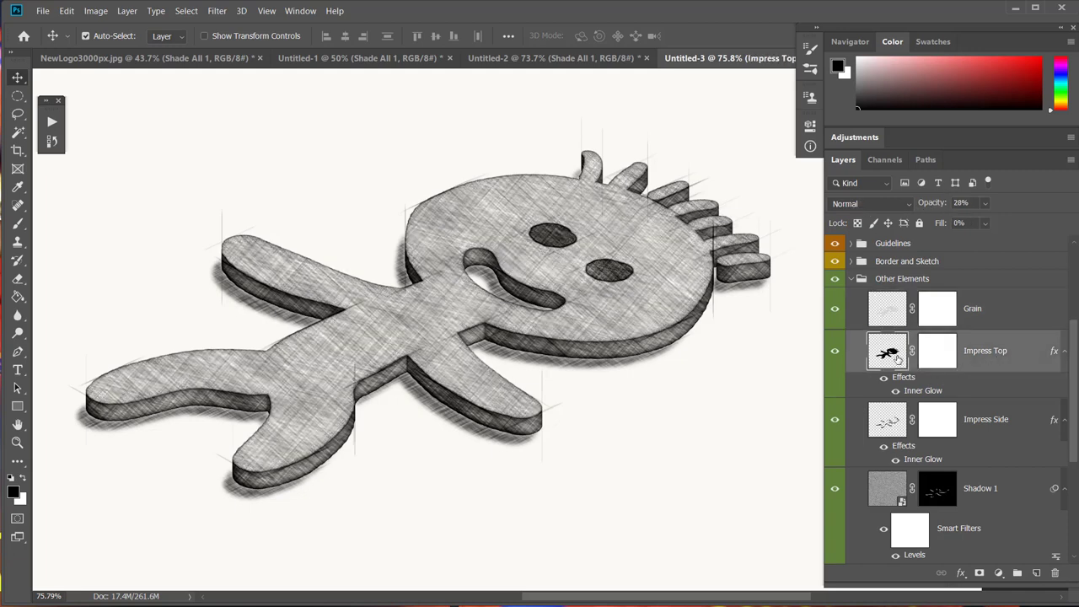
left_click(836, 353)
left_click(836, 352)
left_click(835, 353)
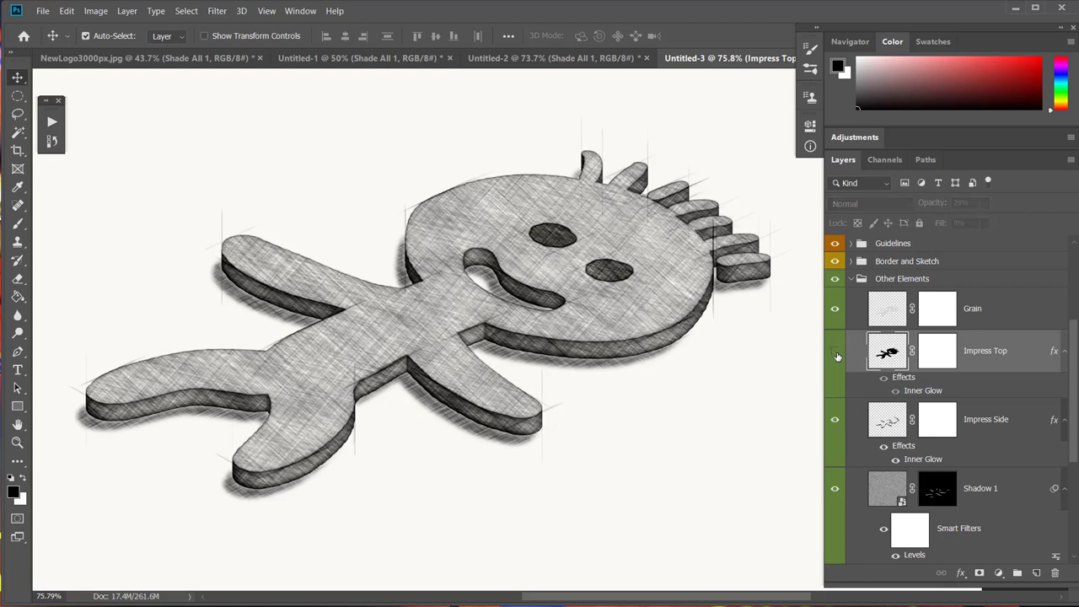
left_click(835, 353)
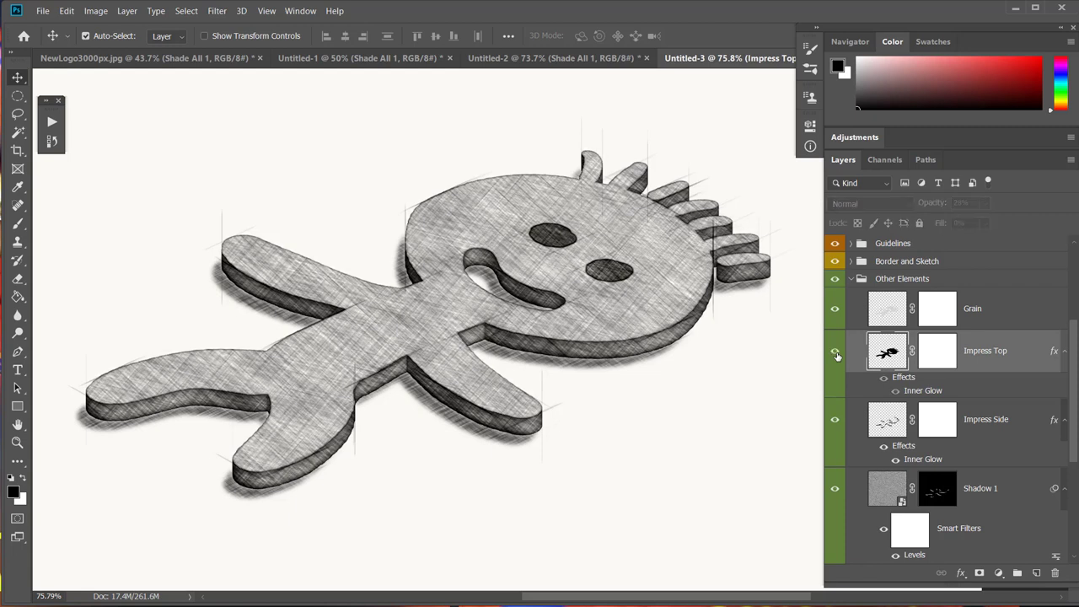
double_click(923, 390)
mouse_move(730, 119)
left_mouse_down()
mouse_move(763, 186)
mouse_move(753, 180)
left_mouse_up()
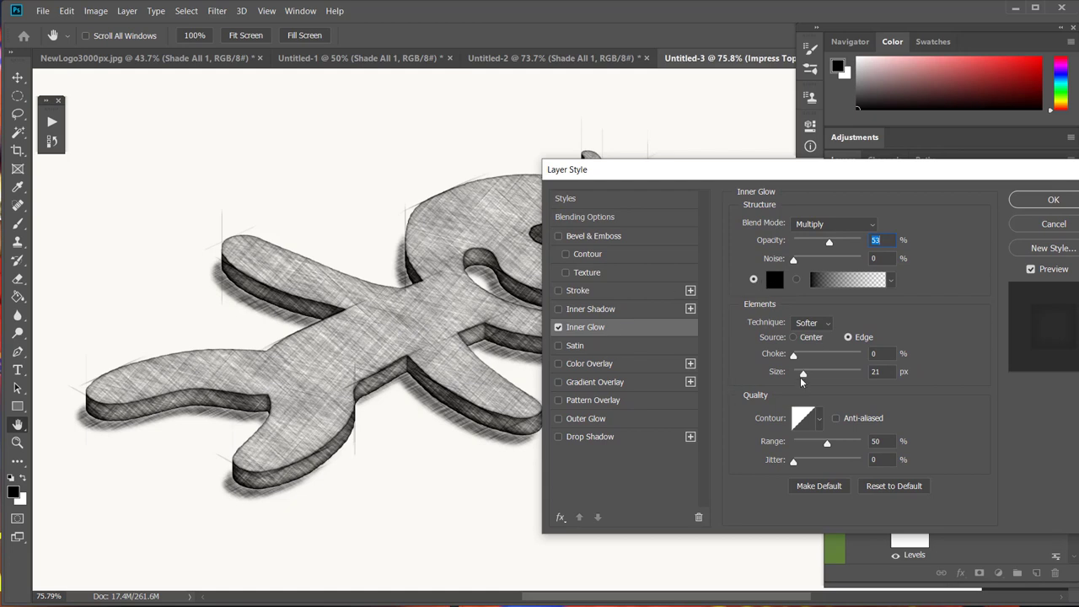
Set Impress Top's Inner Glow size to 51 px.
left_click_drag(801, 377, 808, 377)
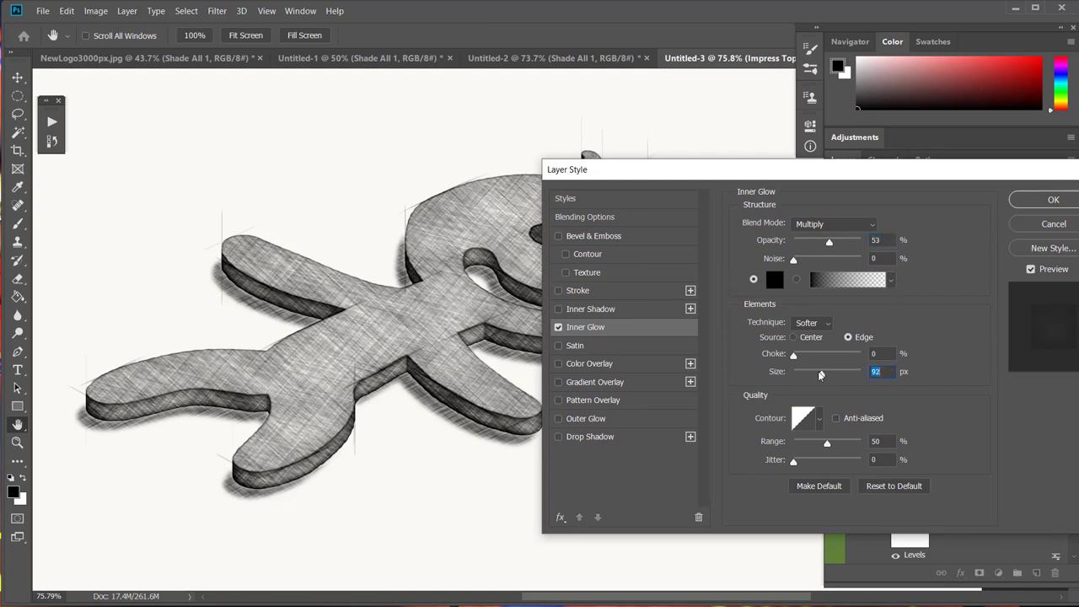
mouse_move(822, 374)
left_mouse_down()
mouse_move(794, 376)
mouse_move(812, 374)
left_mouse_up()
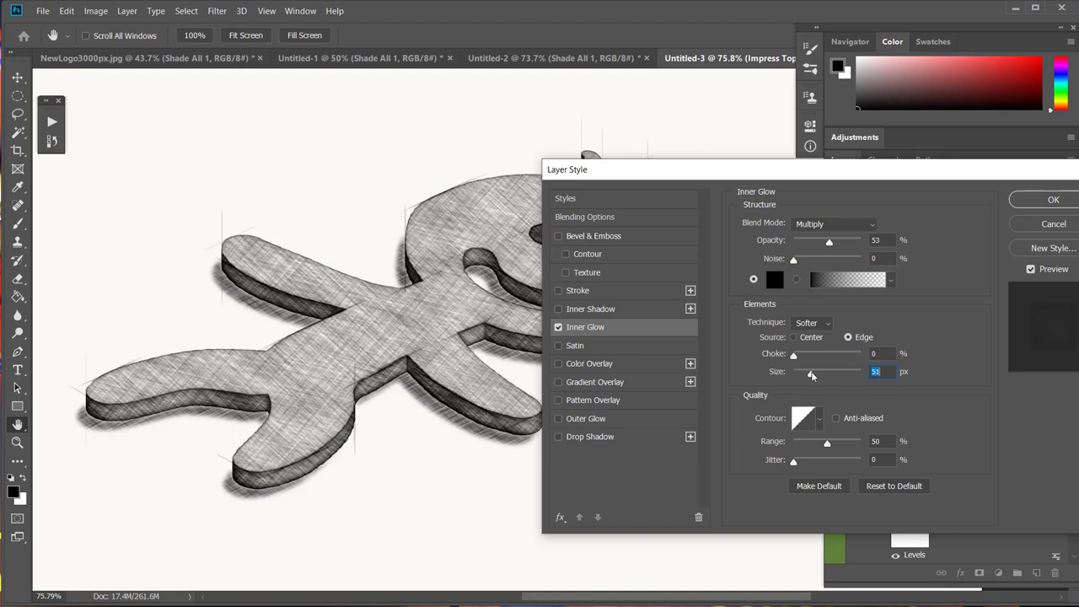
left_click(1038, 208)
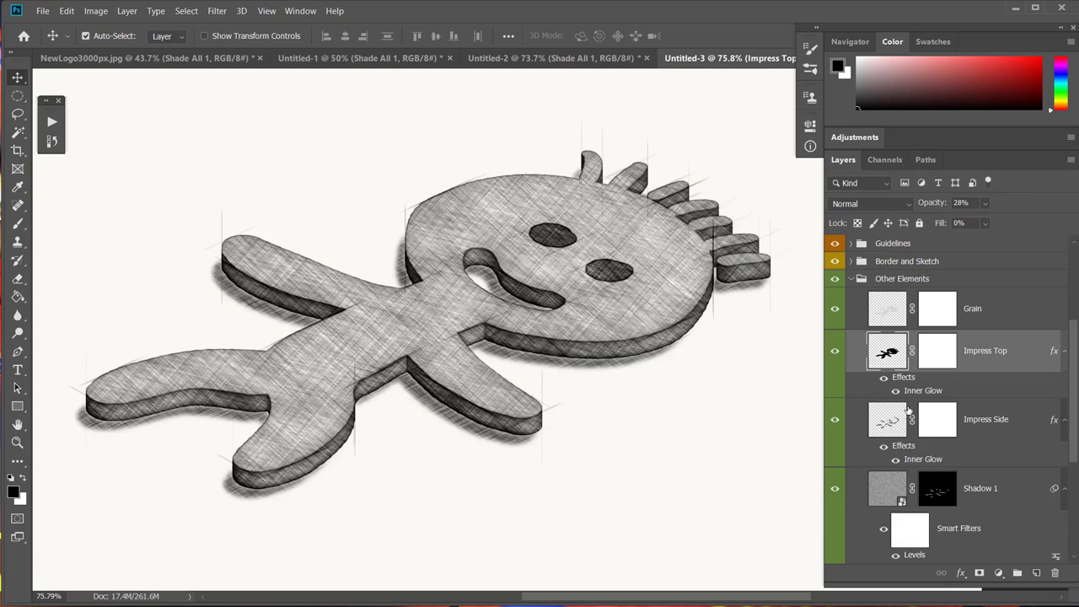
Review Impress Side's Inner Glow and keep it at 25% opacity and 24 px.
scroll(952, 422, "down", 1)
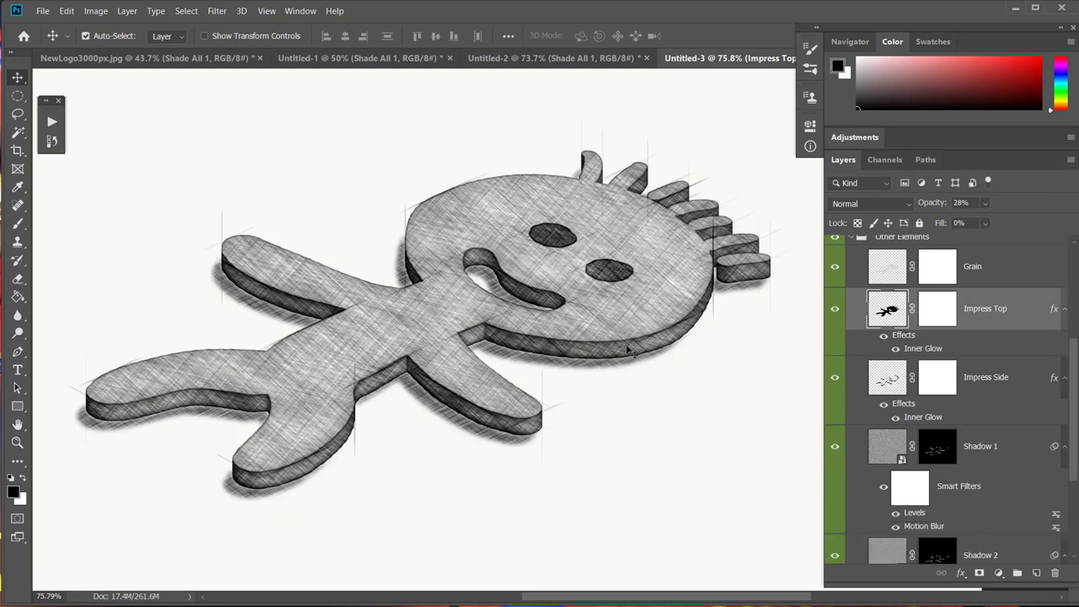
double_click(922, 420)
left_click_drag(725, 175, 753, 175)
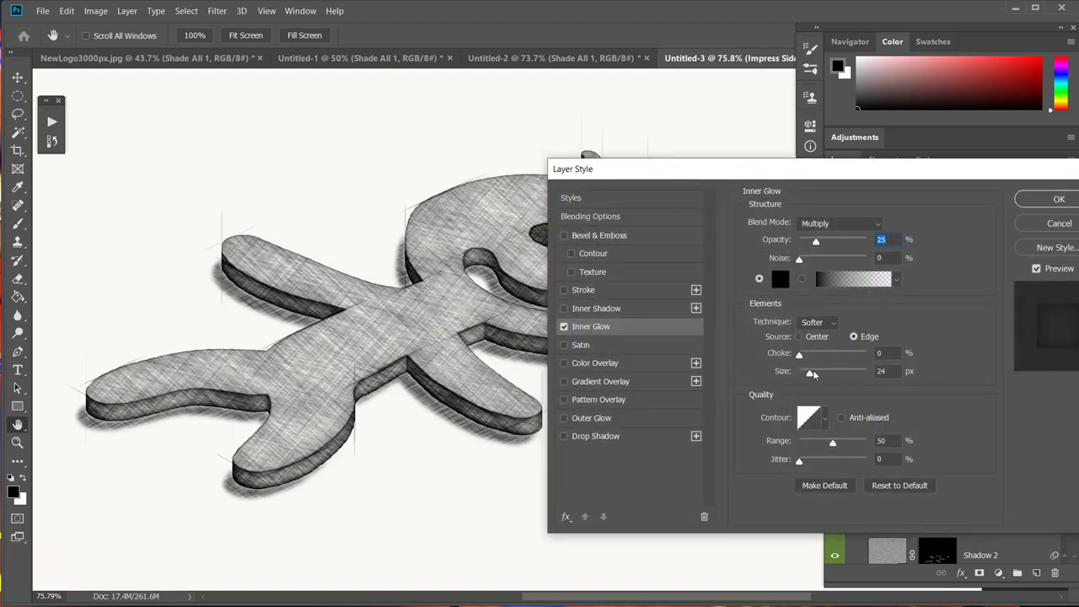
mouse_move(811, 373)
left_mouse_down()
mouse_move(826, 373)
mouse_move(797, 376)
mouse_move(810, 374)
left_mouse_up()
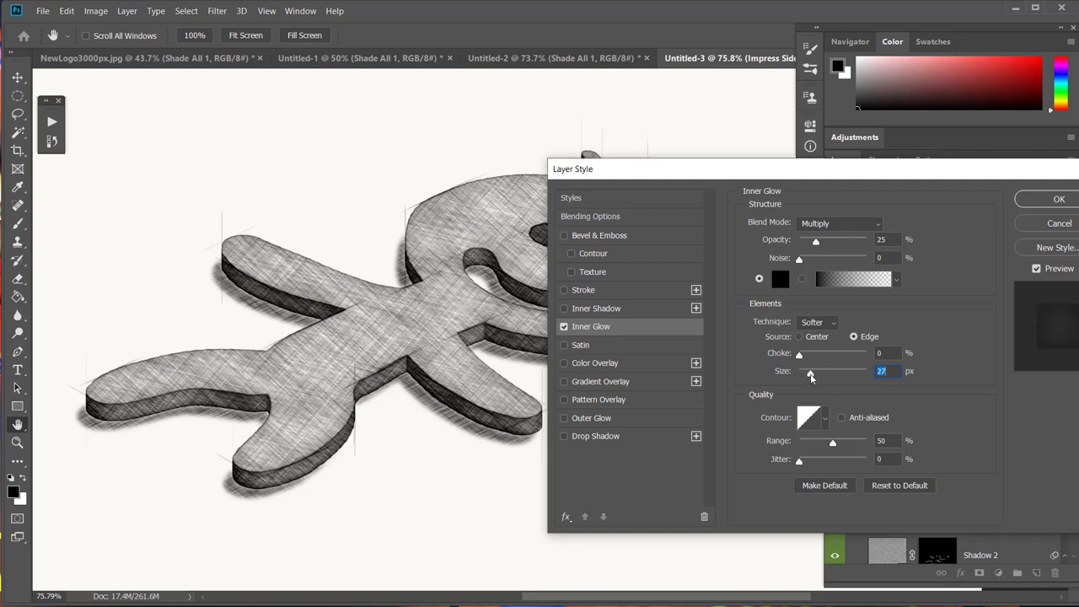
left_click(1042, 200)
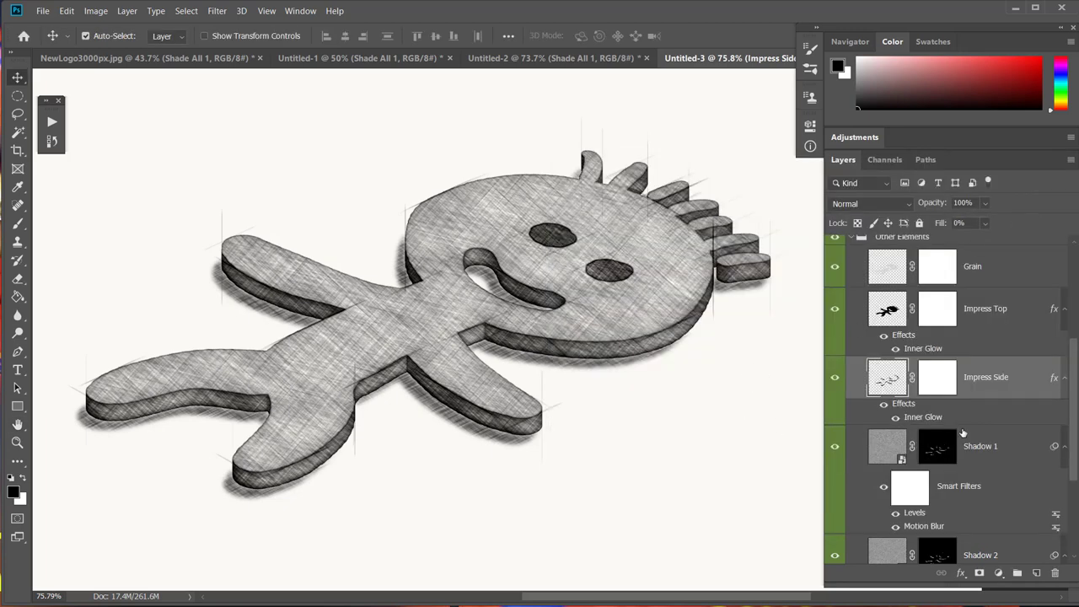
Toggle Shadow 1 and Shadow 2 on and off to compare the cast shadows.
scroll(962, 431, "down", 2)
scroll(967, 428, "down", 1)
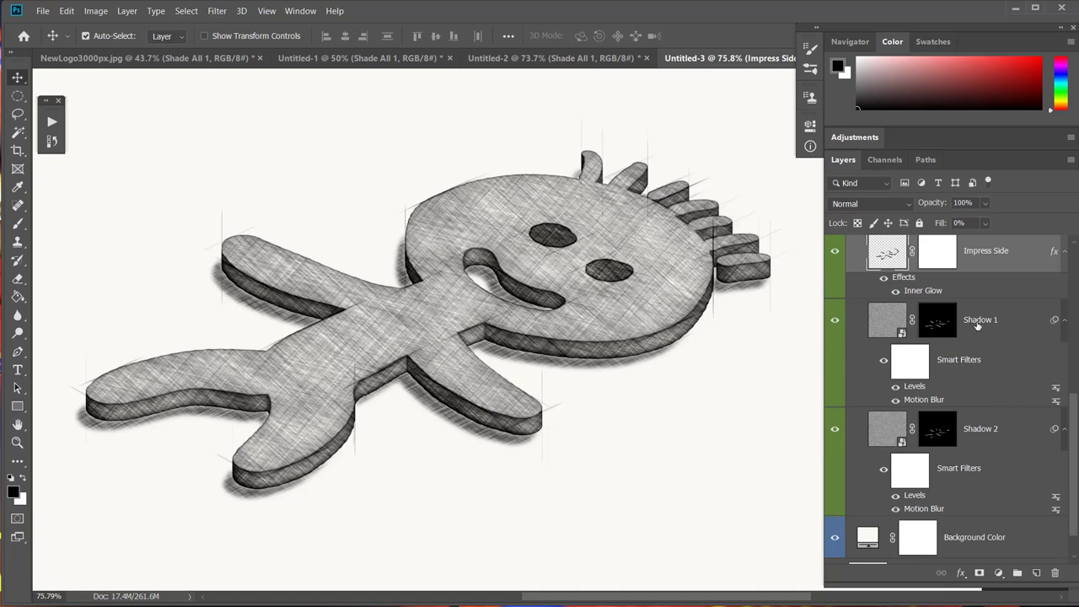
left_click(837, 322)
left_click(836, 322)
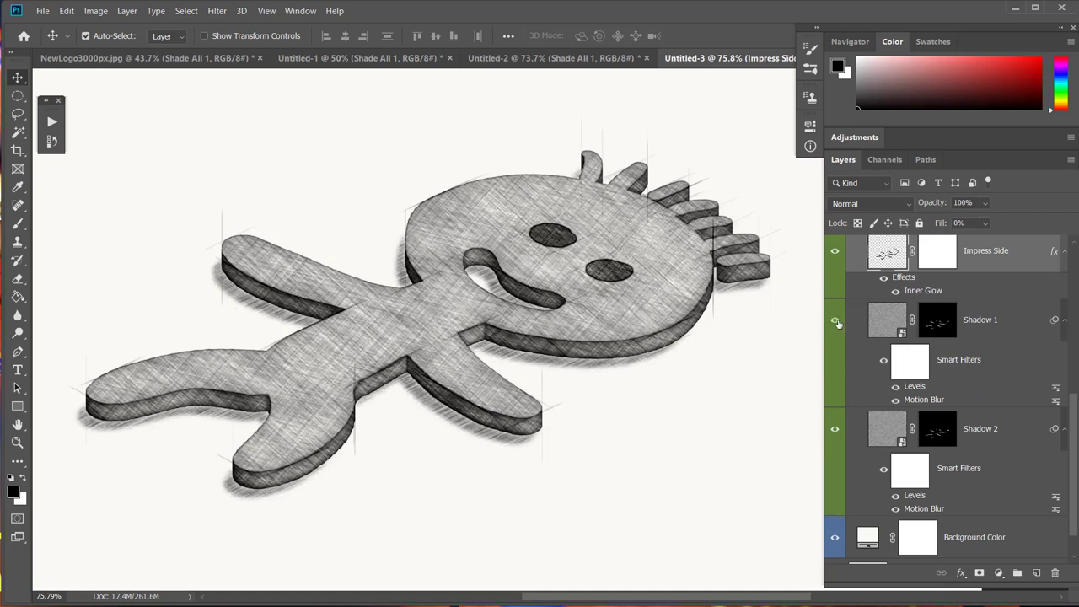
left_click(836, 431)
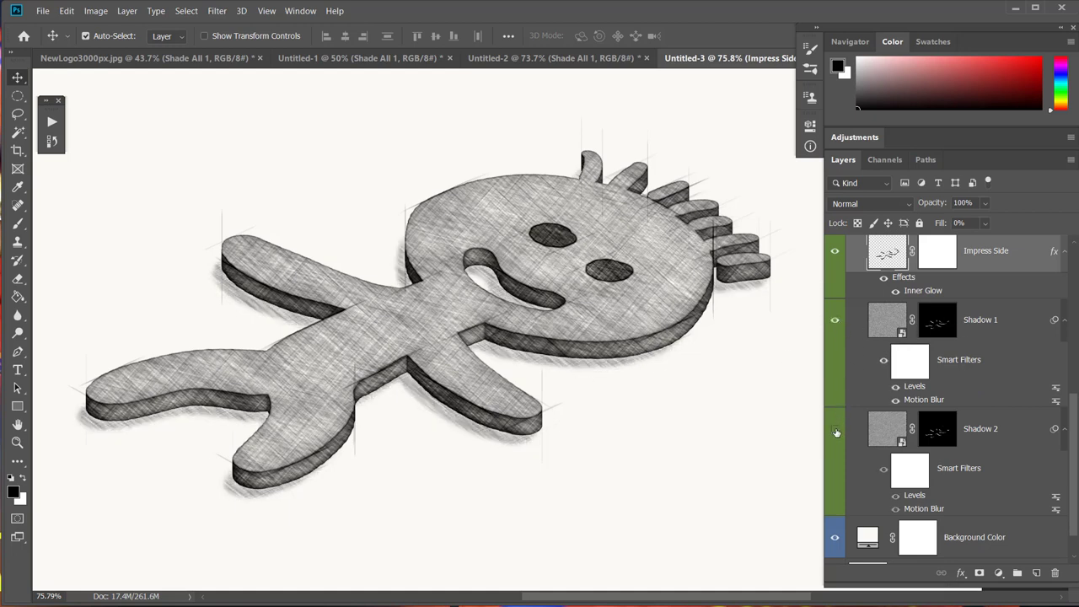
left_click(836, 430)
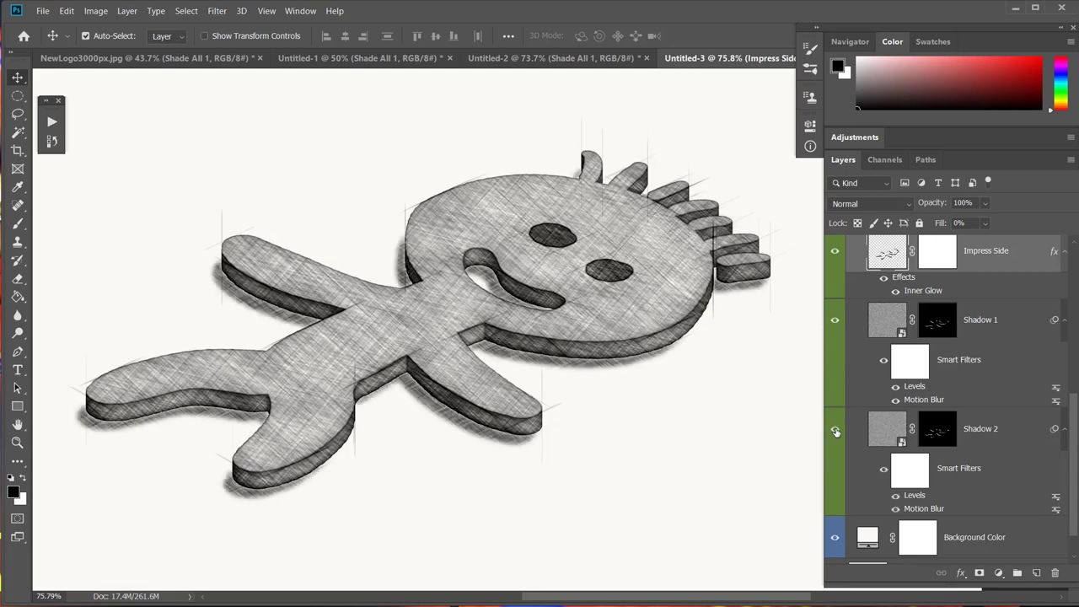
Change Shadow 1's Motion Blur angle to 41°.
double_click(923, 400)
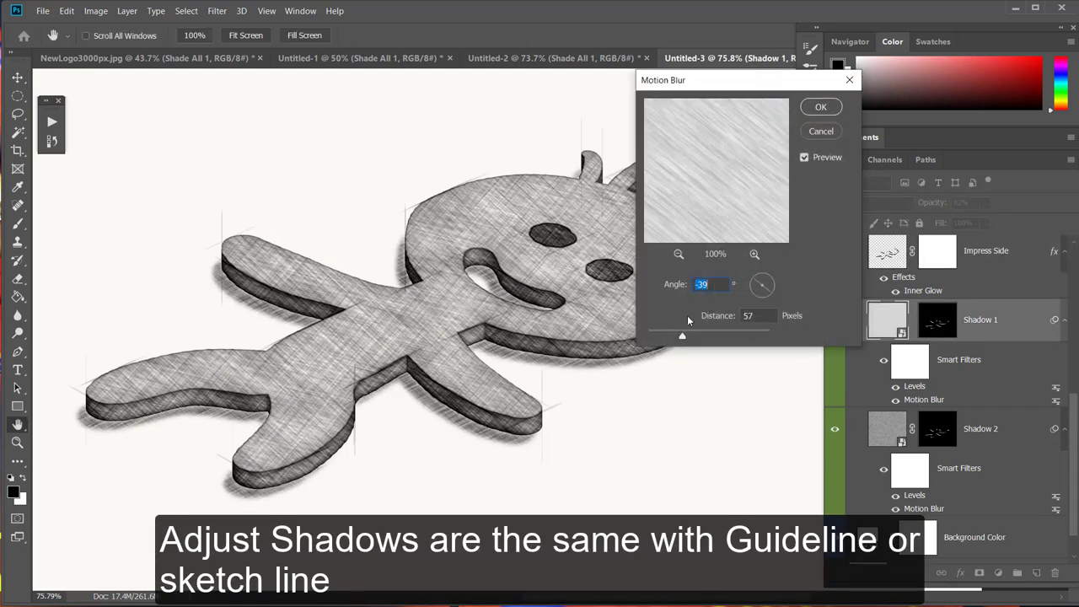
left_click(755, 289)
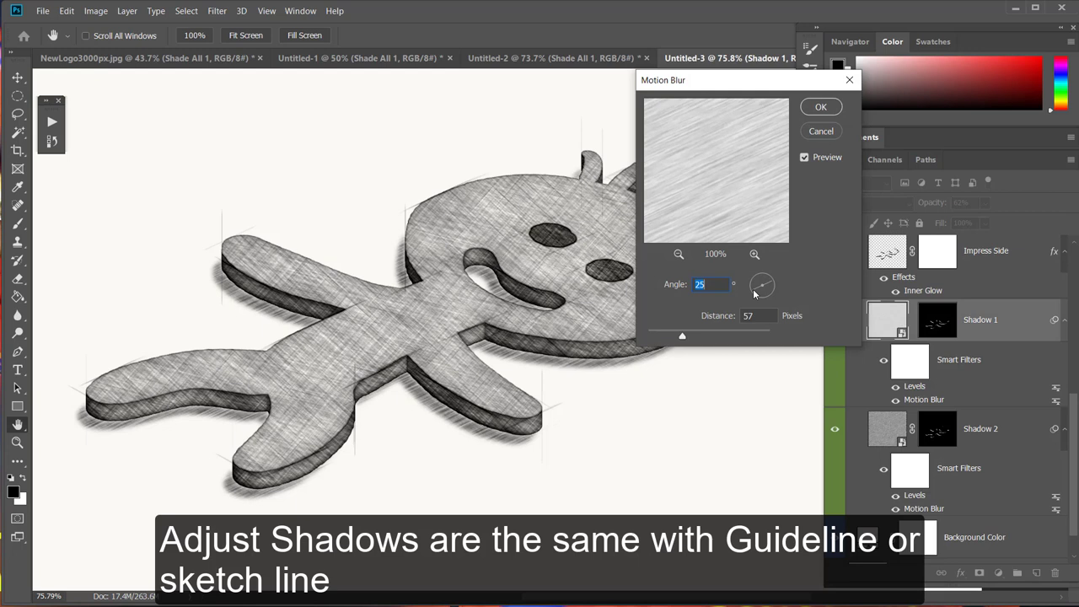
left_click(759, 293)
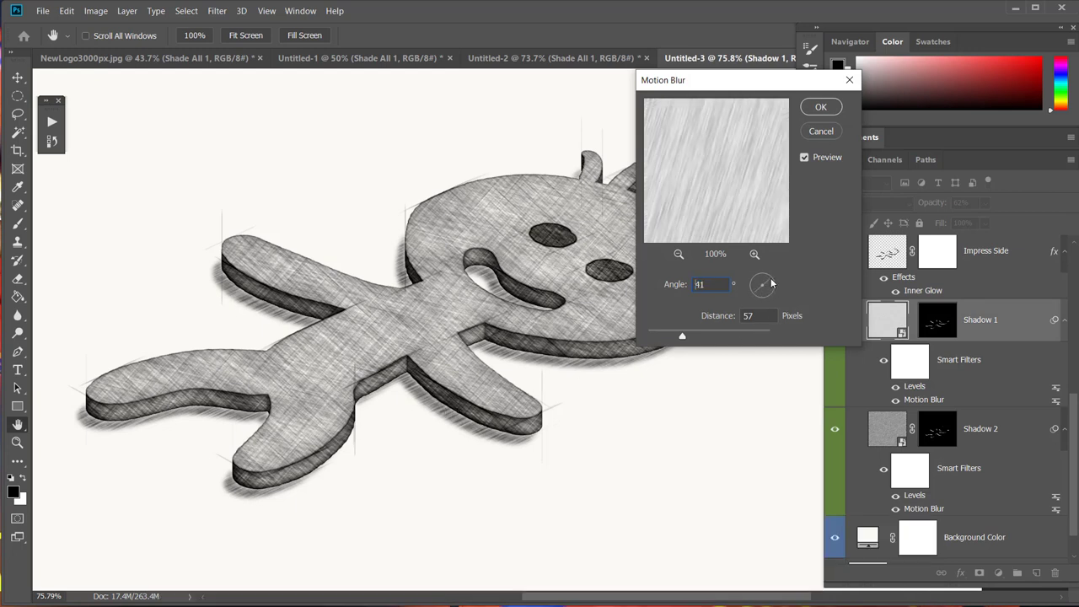
left_click(768, 281)
left_click(821, 108)
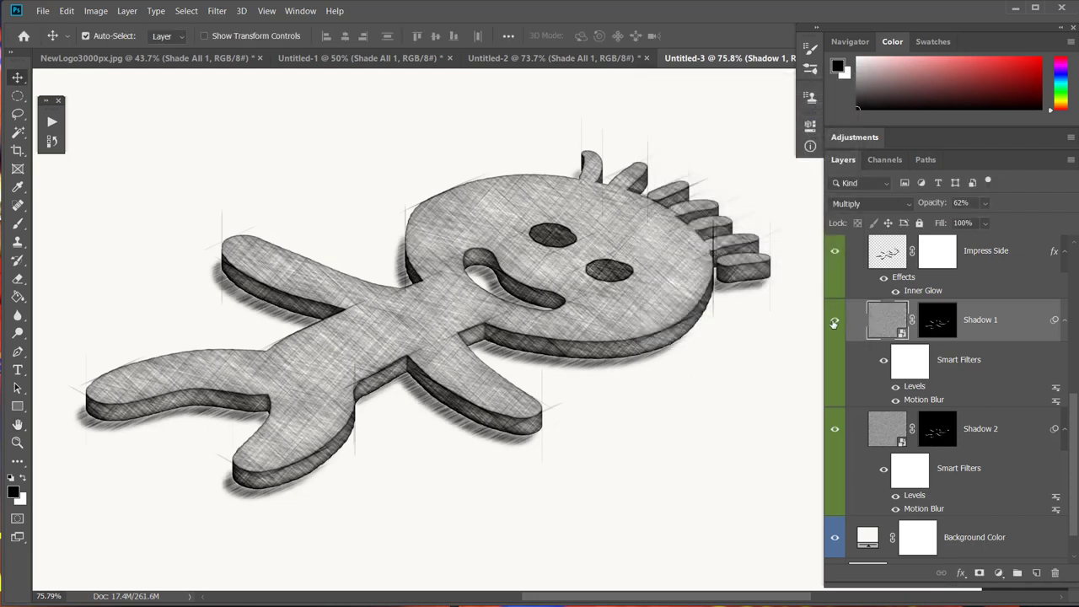
After comparing, reset Shadow 1's Motion Blur angle to -47° and scroll the Layers panel up.
left_click(834, 321)
left_click(834, 322)
double_click(923, 399)
left_click(766, 296)
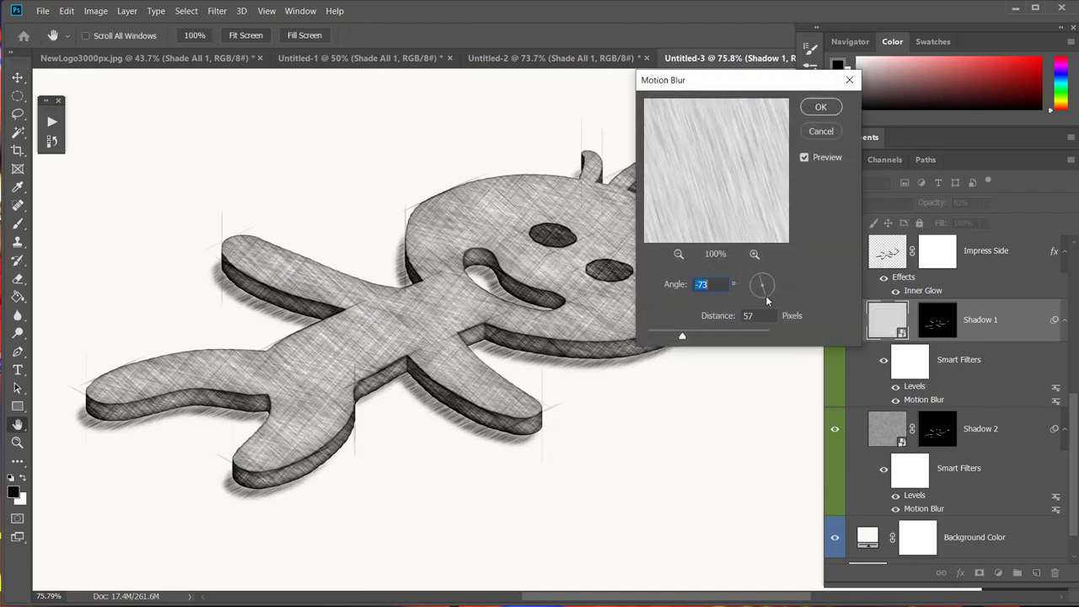
left_click(769, 291)
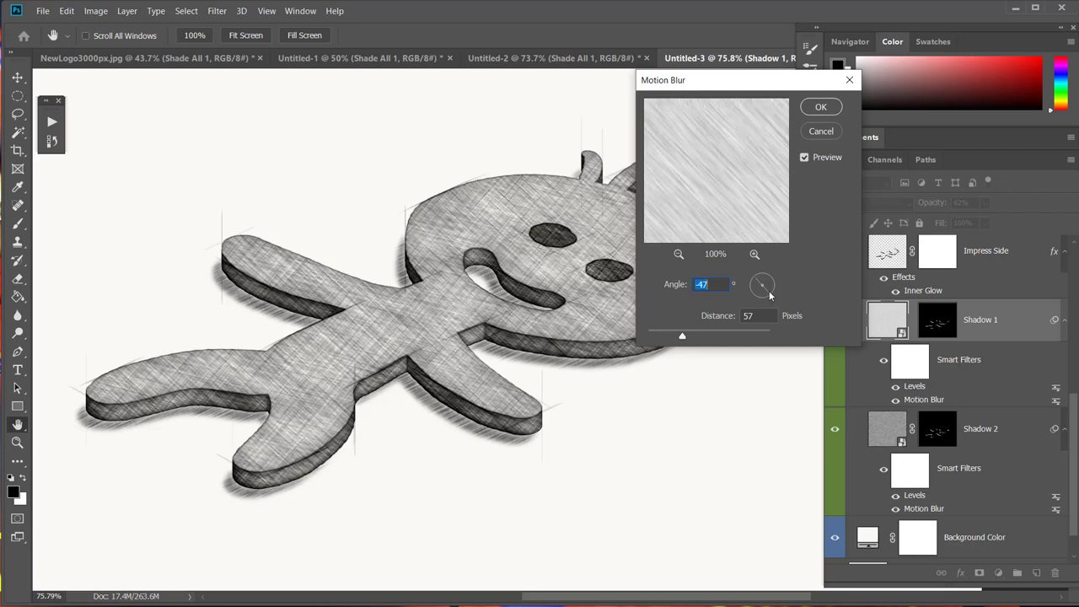
left_click(821, 107)
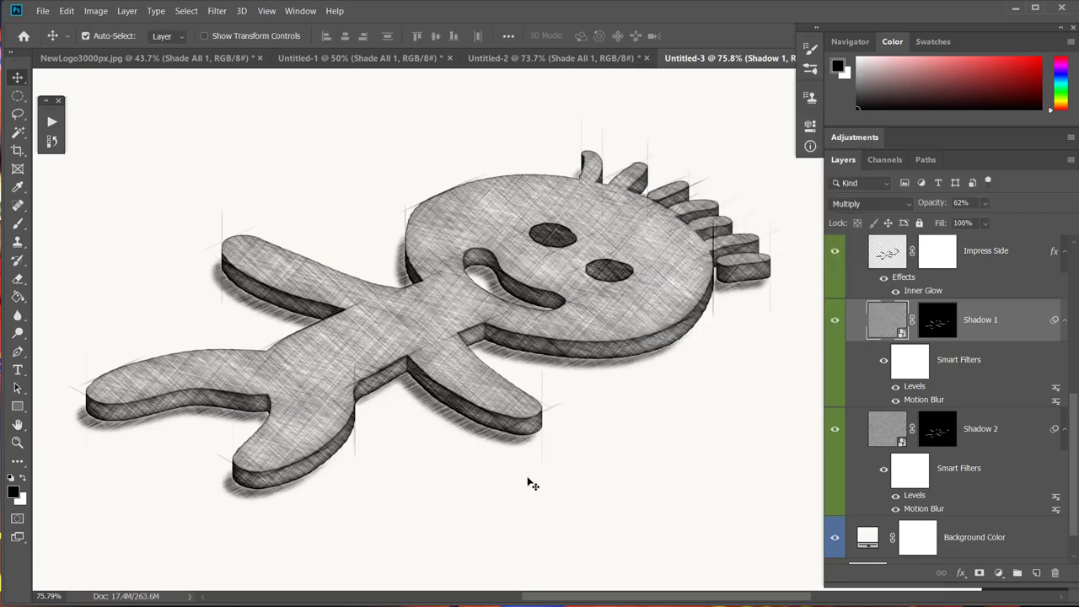
scroll(909, 463, "down", 1)
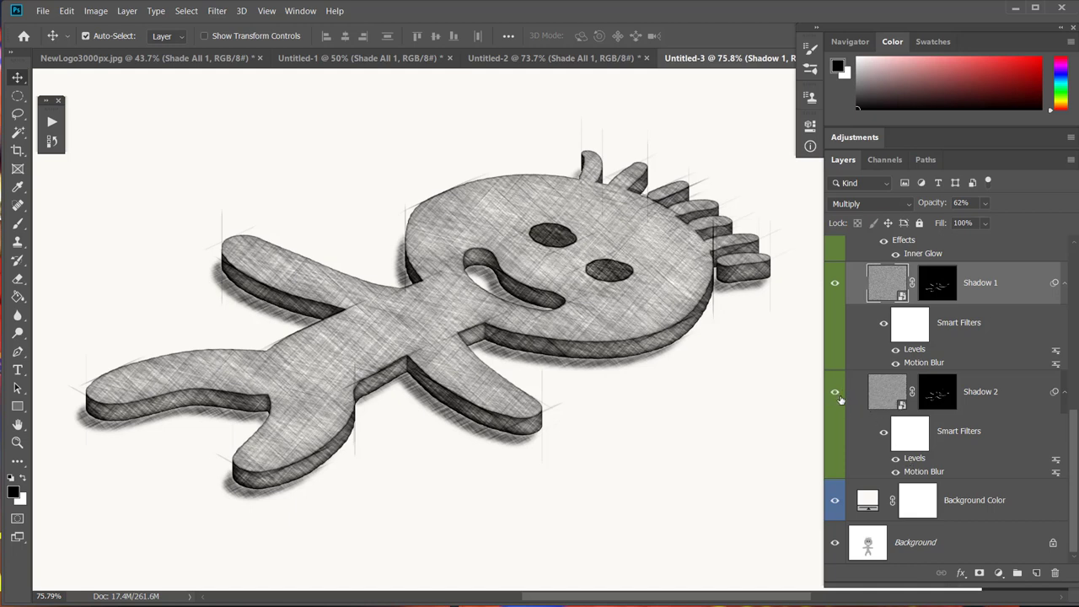
scroll(839, 399, "up", 1)
scroll(865, 362, "up", 1)
scroll(864, 361, "up", 1)
scroll(864, 350, "up", 1)
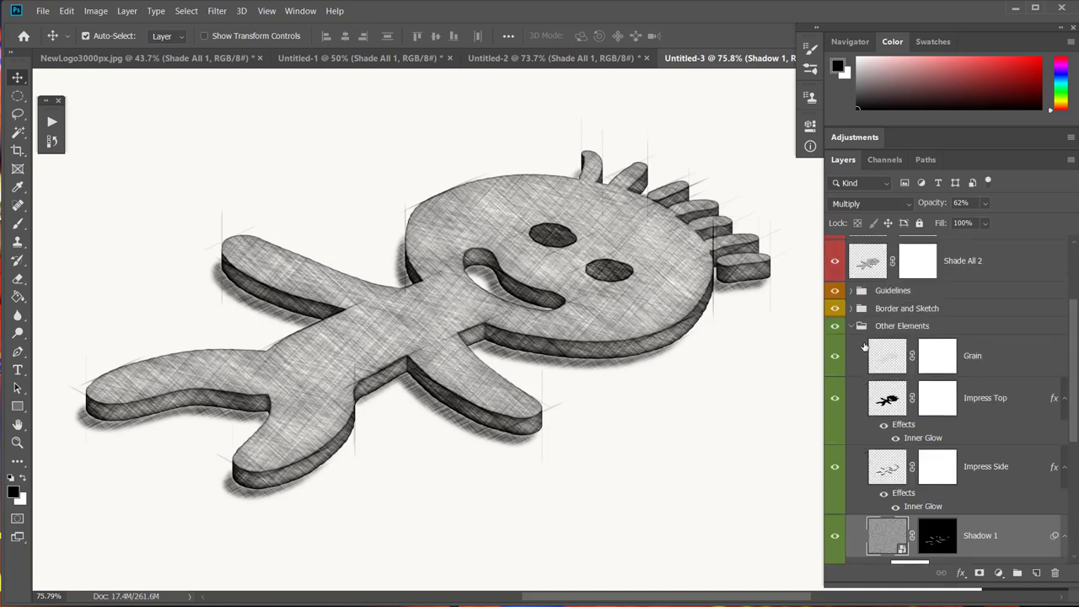
Collapse Other Elements and try brighter beige tints for the Background Color fill.
left_click(852, 327)
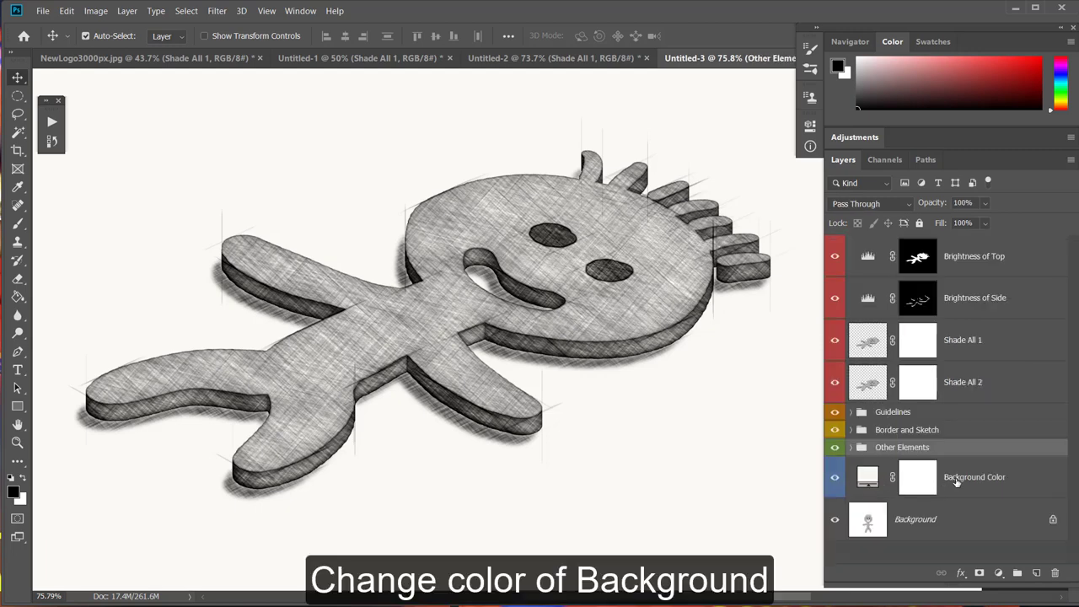
double_click(869, 479)
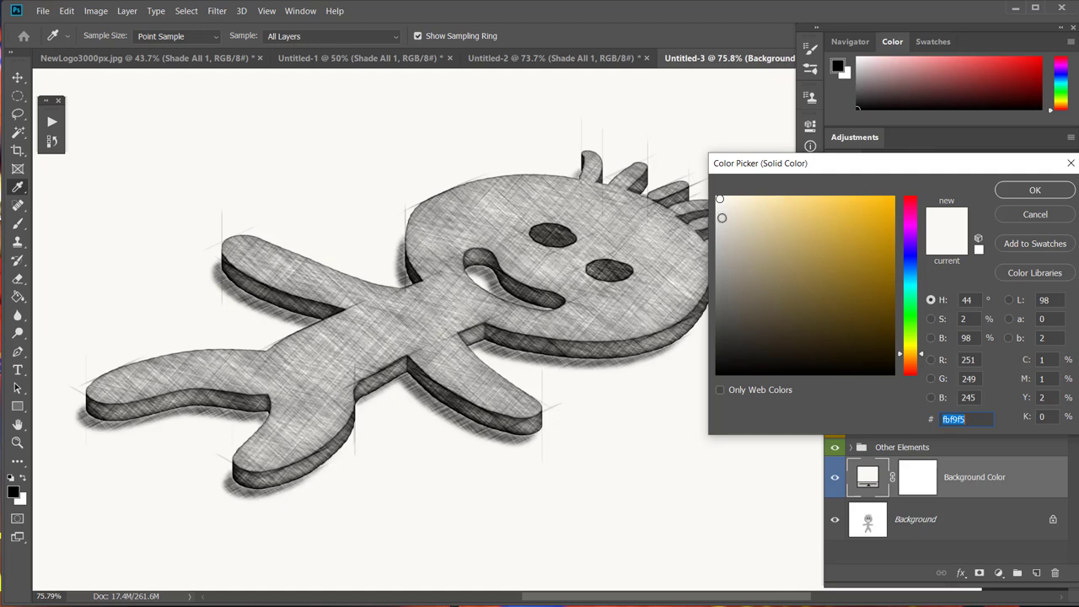
left_click(759, 209)
left_click(762, 229)
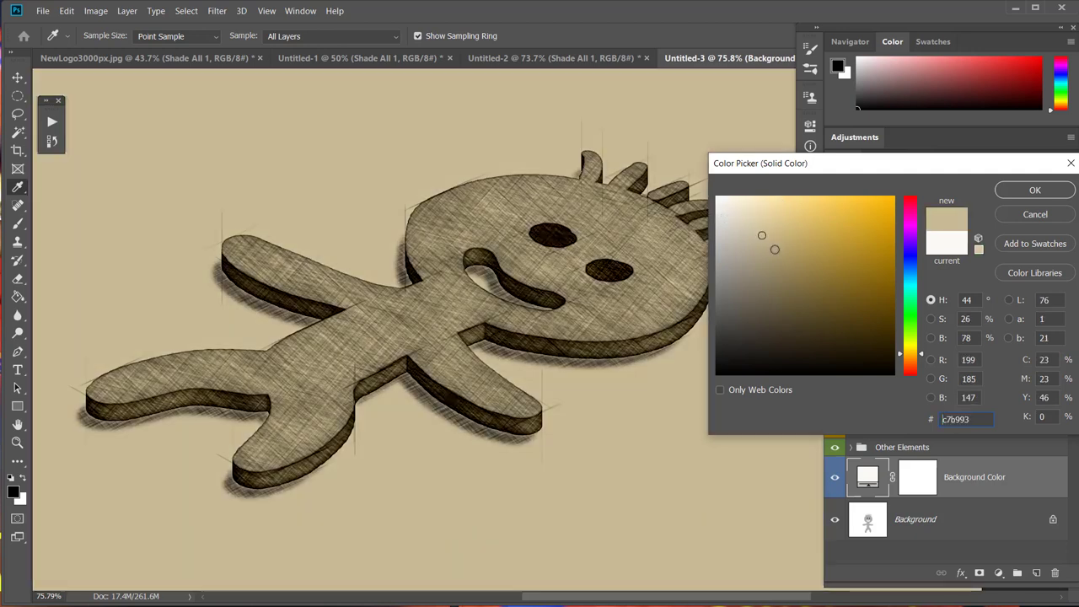
left_click(775, 249)
left_click(762, 195)
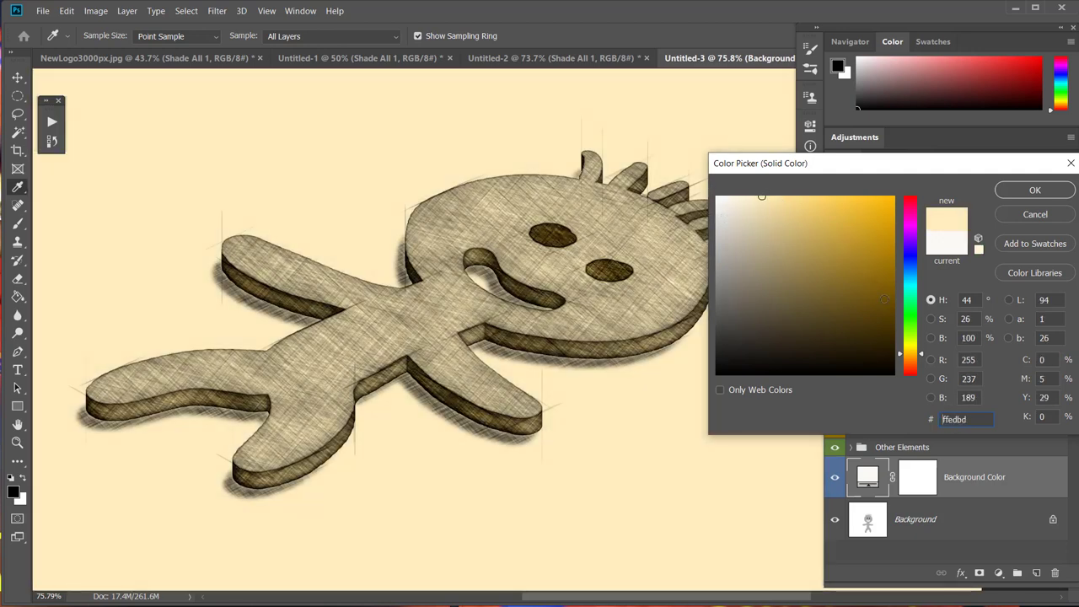
Try pale blue and pink tints, then settle on warm off-white #fff8f0.
left_click(906, 274)
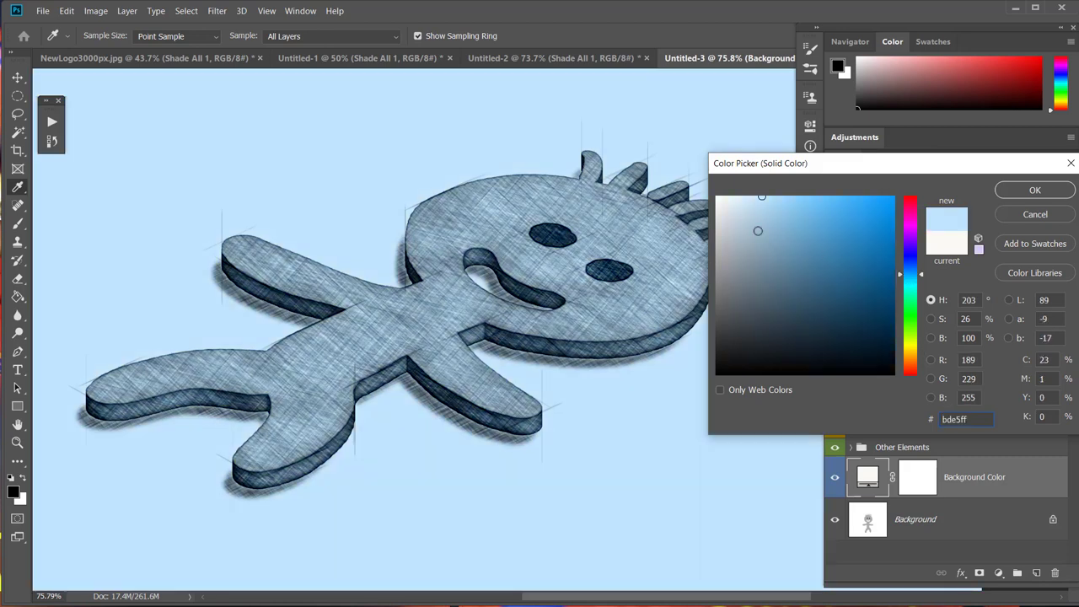
left_click(725, 205)
left_click_drag(725, 206, 730, 197)
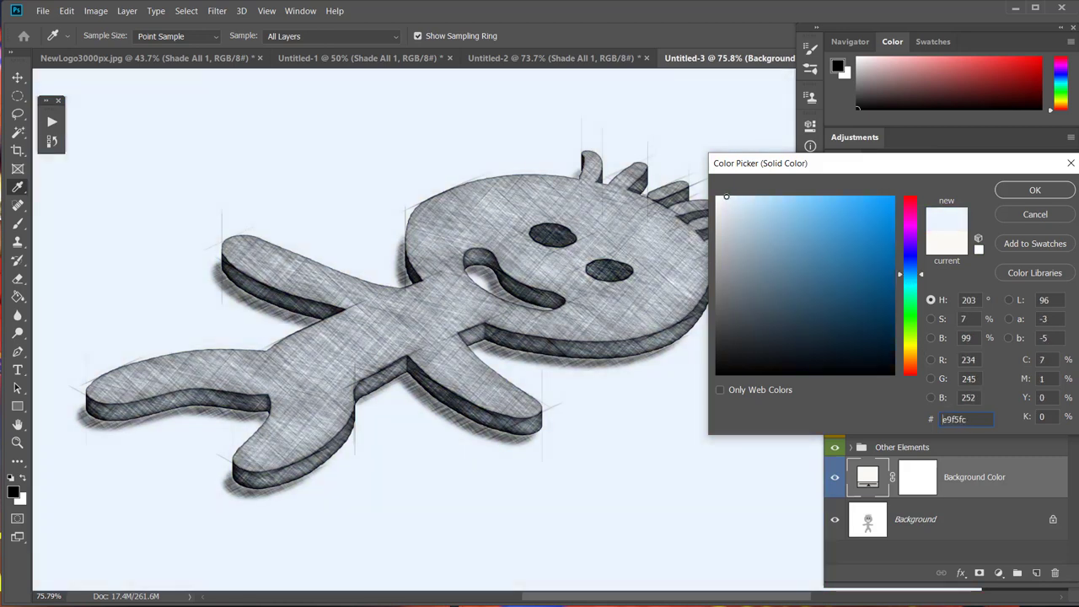
left_click_drag(727, 196, 726, 196)
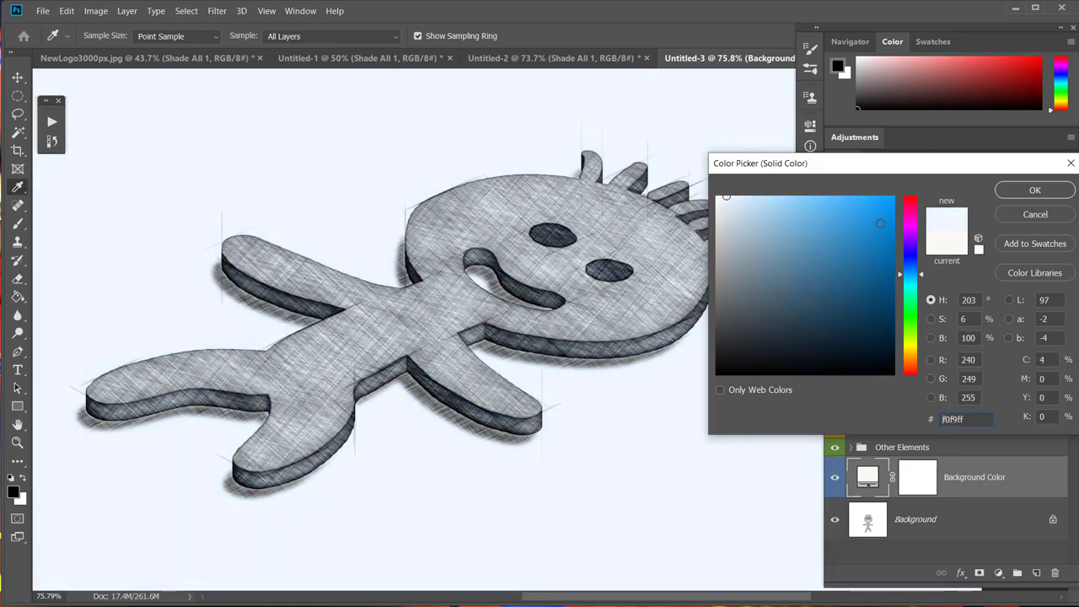
left_click(912, 217)
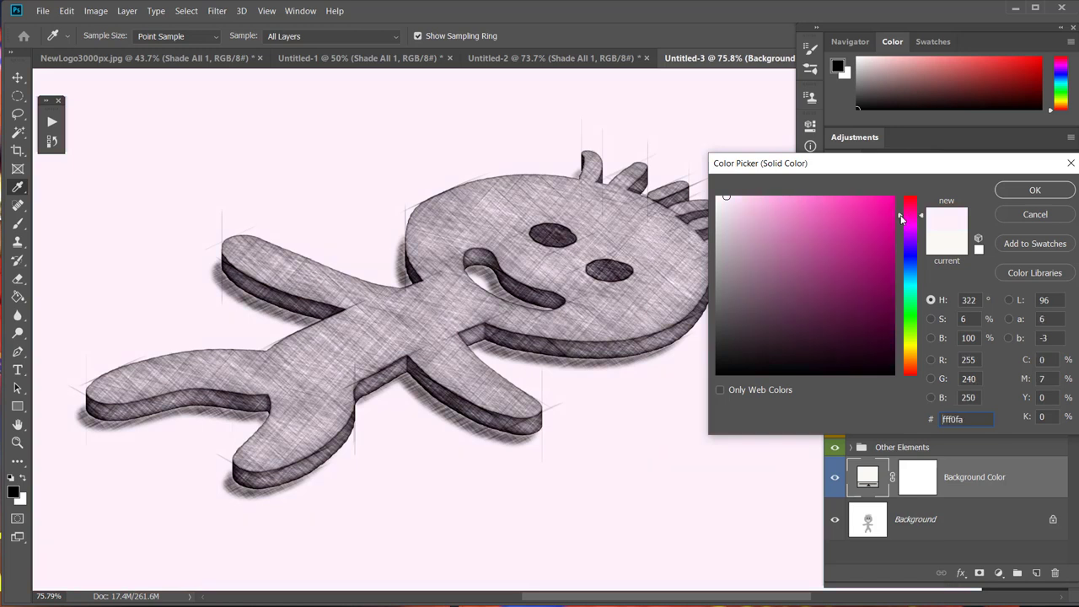
left_click(914, 360)
left_click(1035, 190)
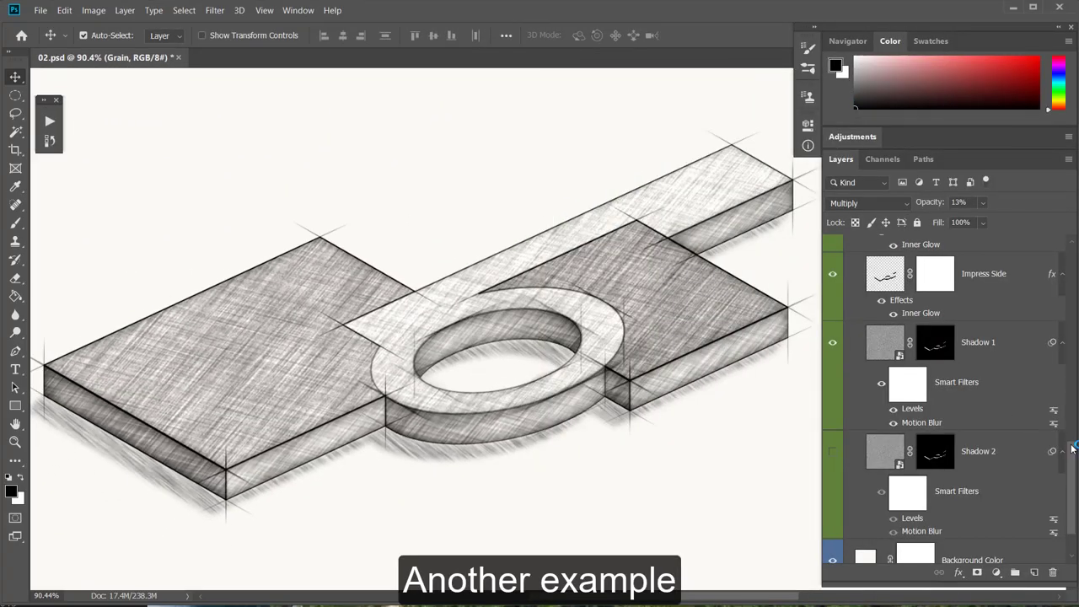
In 02.psd, collapse the Border and Sketch and Other Elements groups and zoom out.
left_click_drag(1075, 445, 1072, 254)
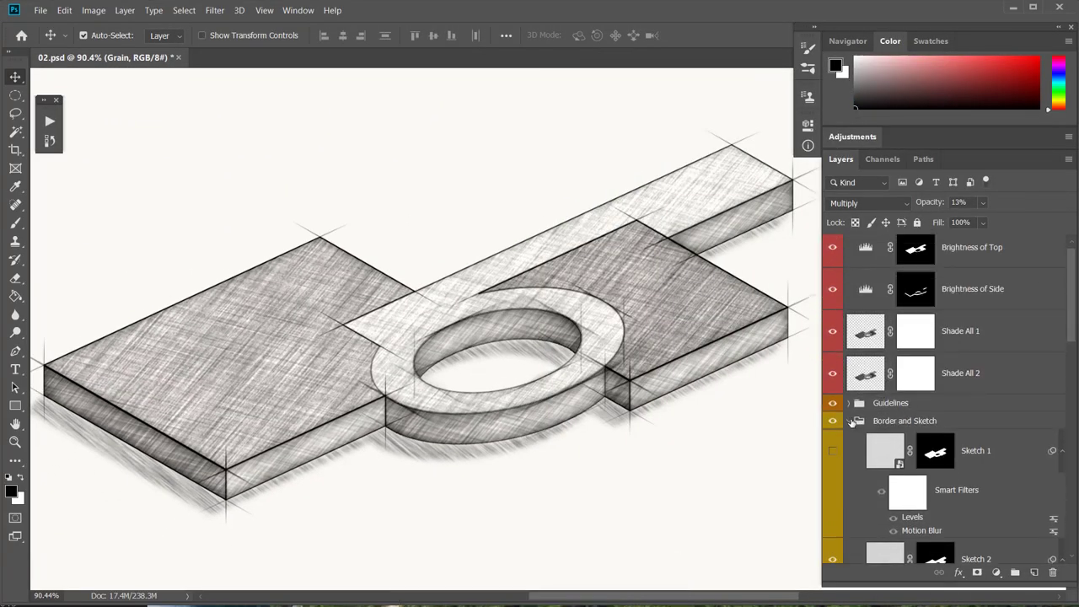
left_click(849, 421)
left_click(850, 443)
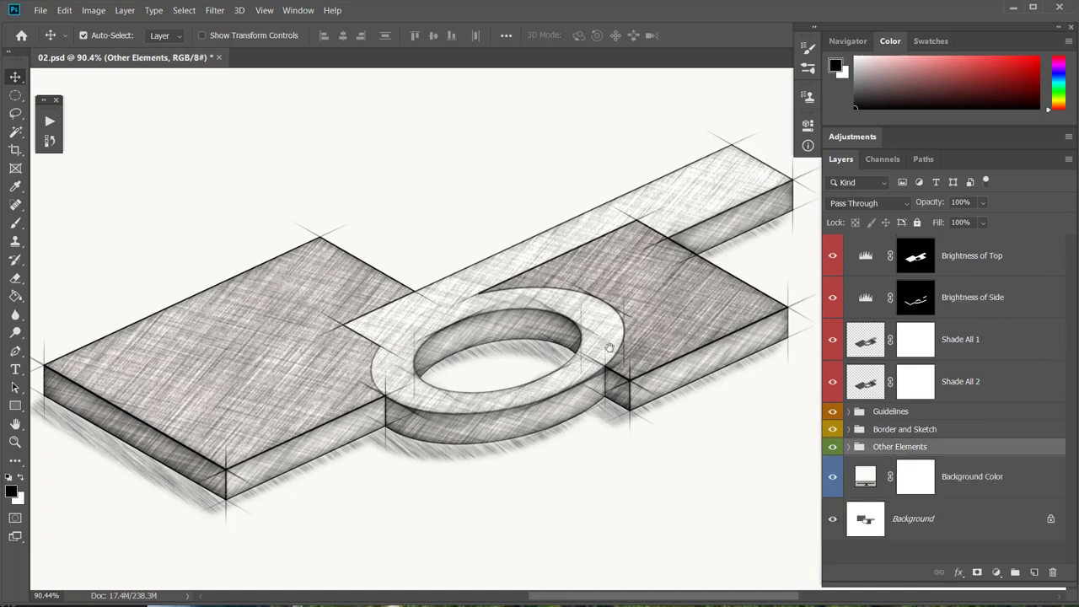
left_click_drag(636, 327, 614, 325)
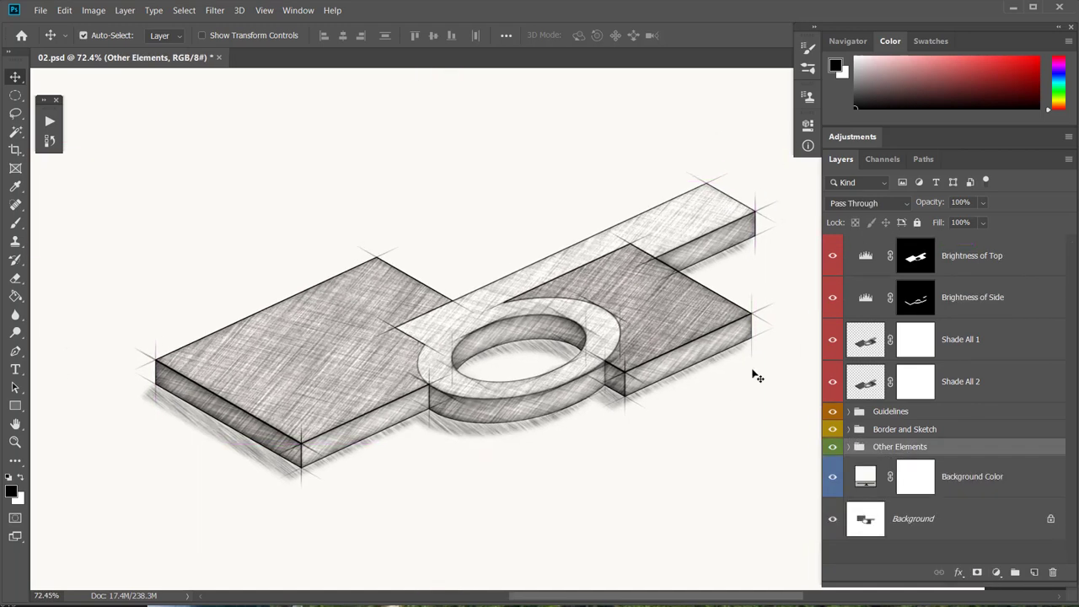
Solo the Background image, restore all layers, and toggle Brightness of Top to compare.
left_click(833, 520, "alt")
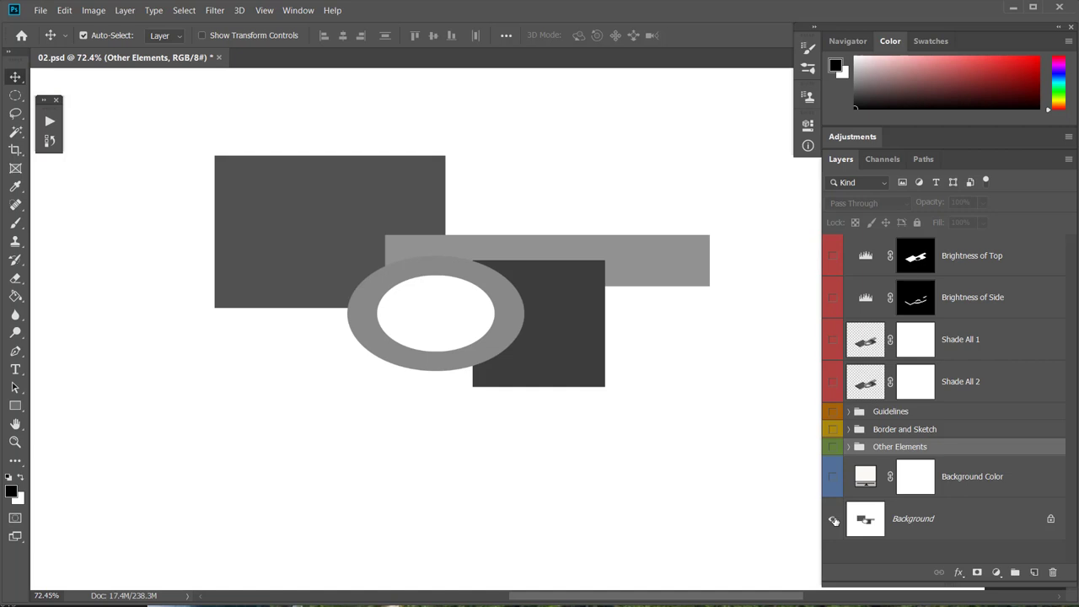
left_click(833, 520, "alt")
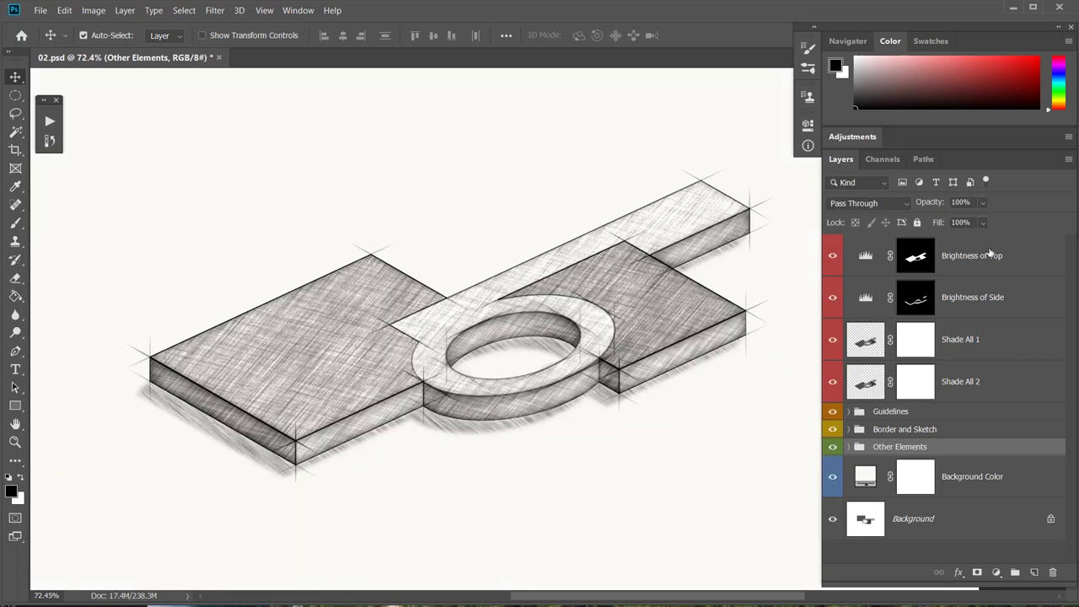
left_click(986, 256)
left_click(833, 256)
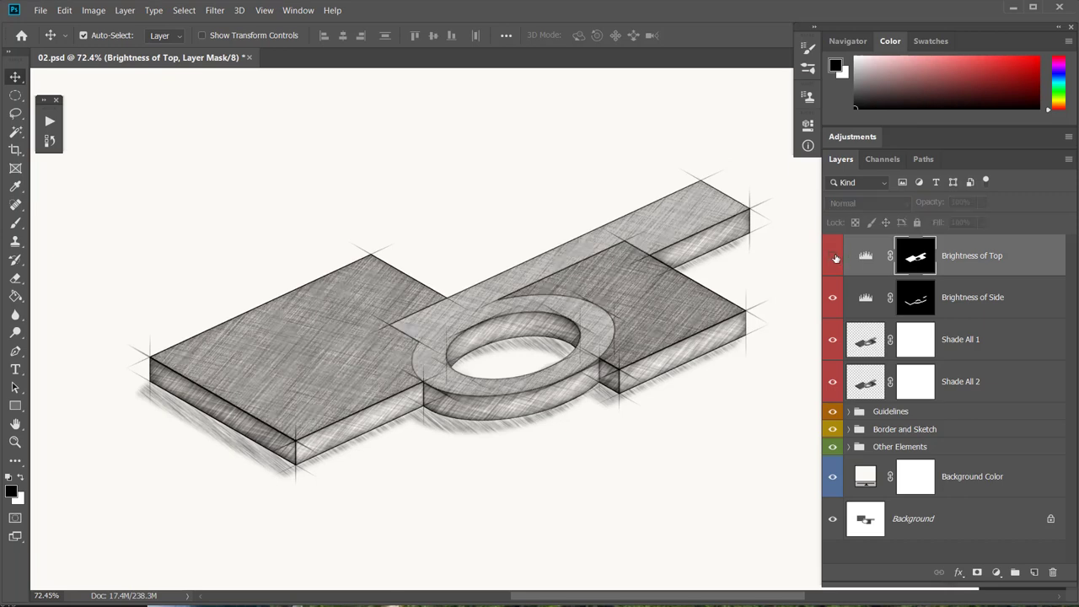
left_click(834, 256)
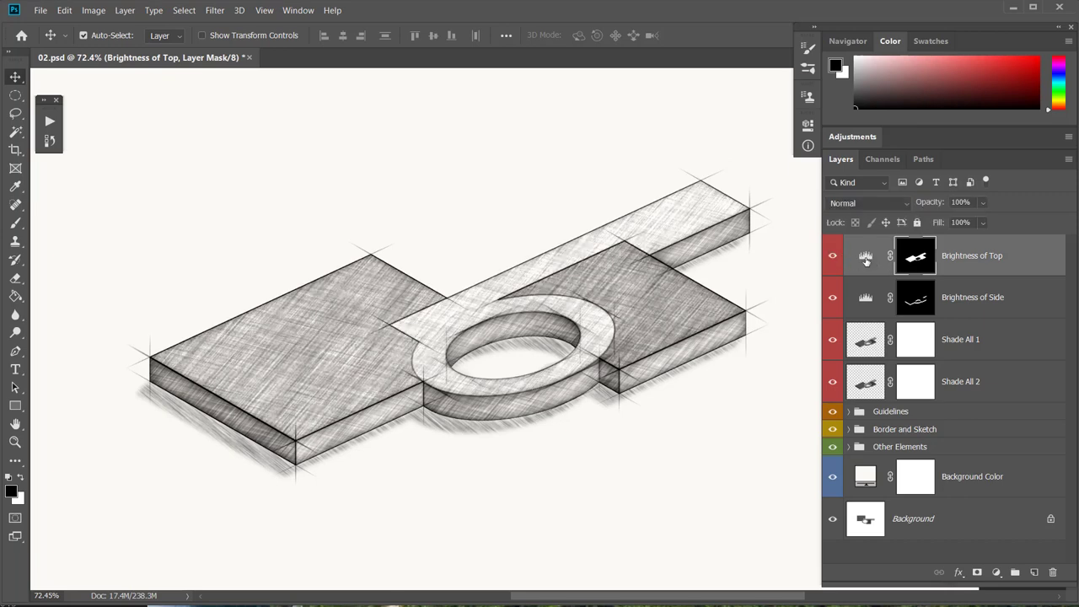
Set the Brightness of Top Levels white input to 212.
double_click(866, 256)
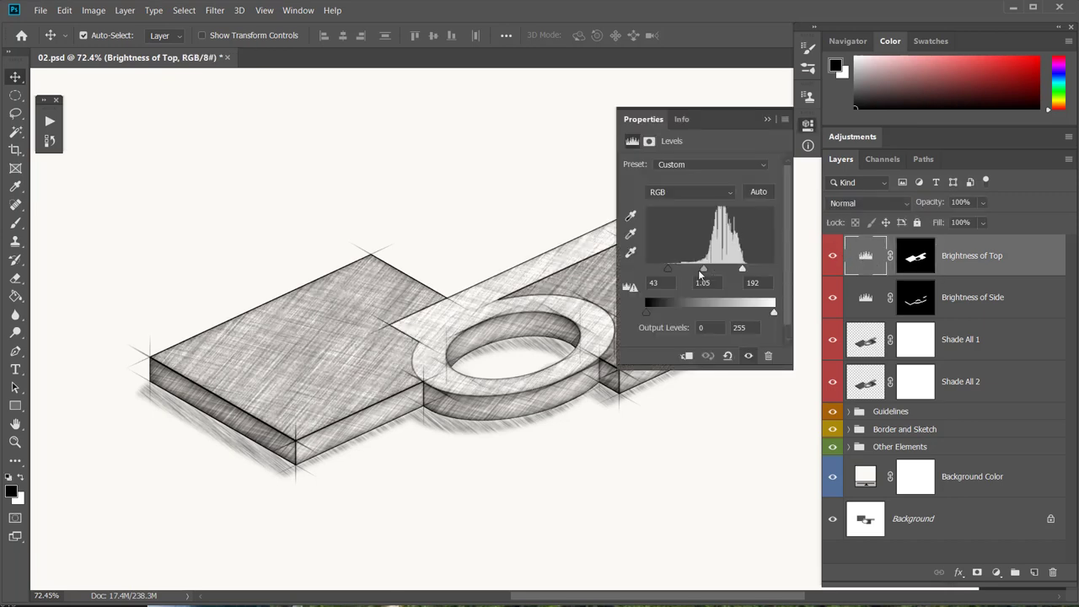
left_click_drag(745, 268, 753, 270)
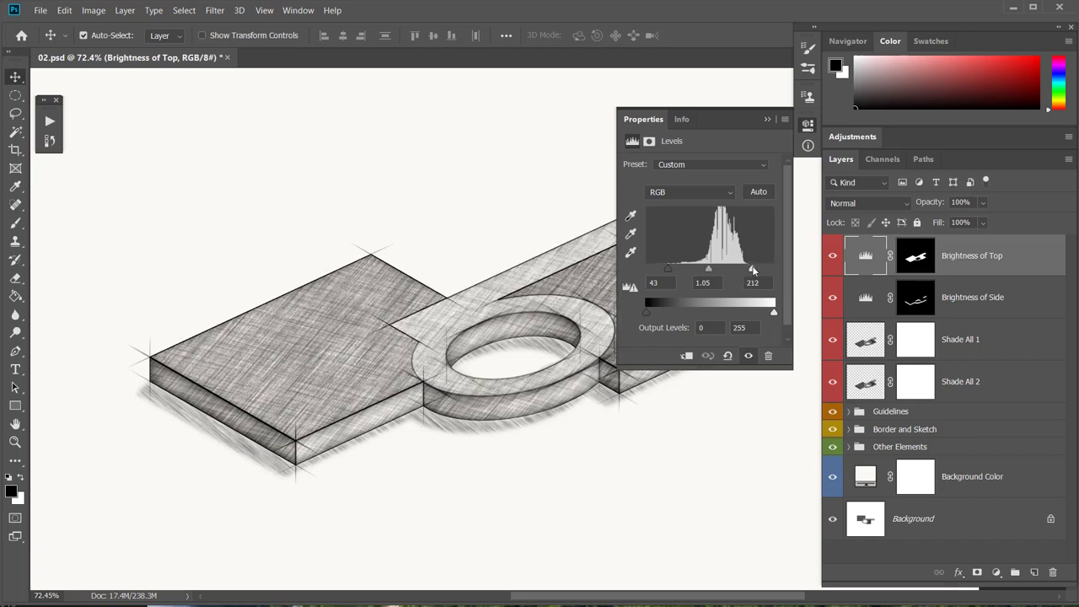
left_click(655, 123)
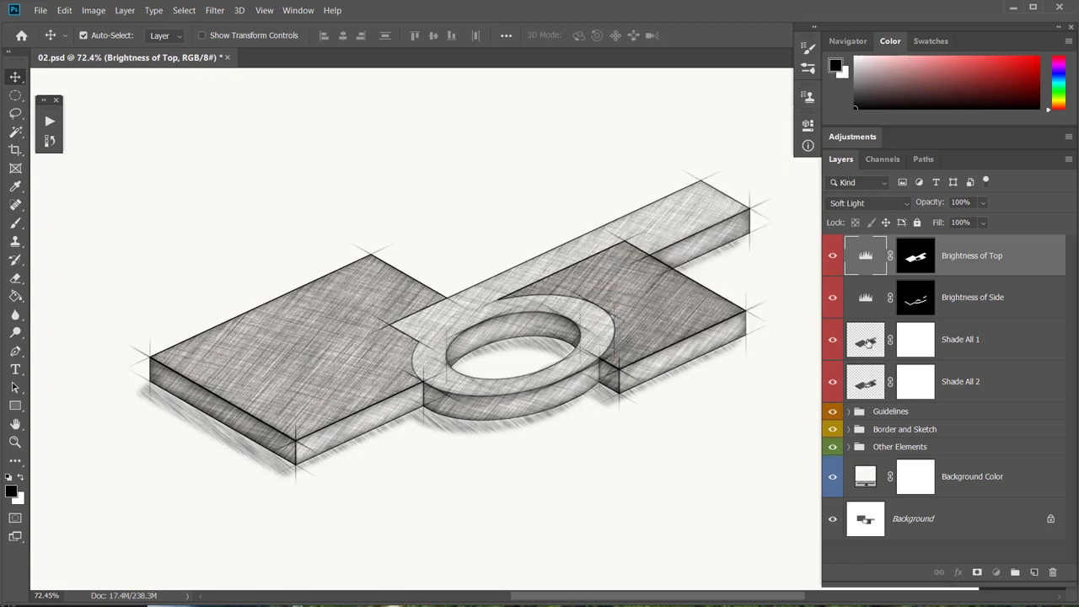
Compare Shade All 1 and Shade All 2, then raise Shade All 1 opacity to 35%.
left_click(877, 340)
left_click(832, 341)
left_click(831, 341)
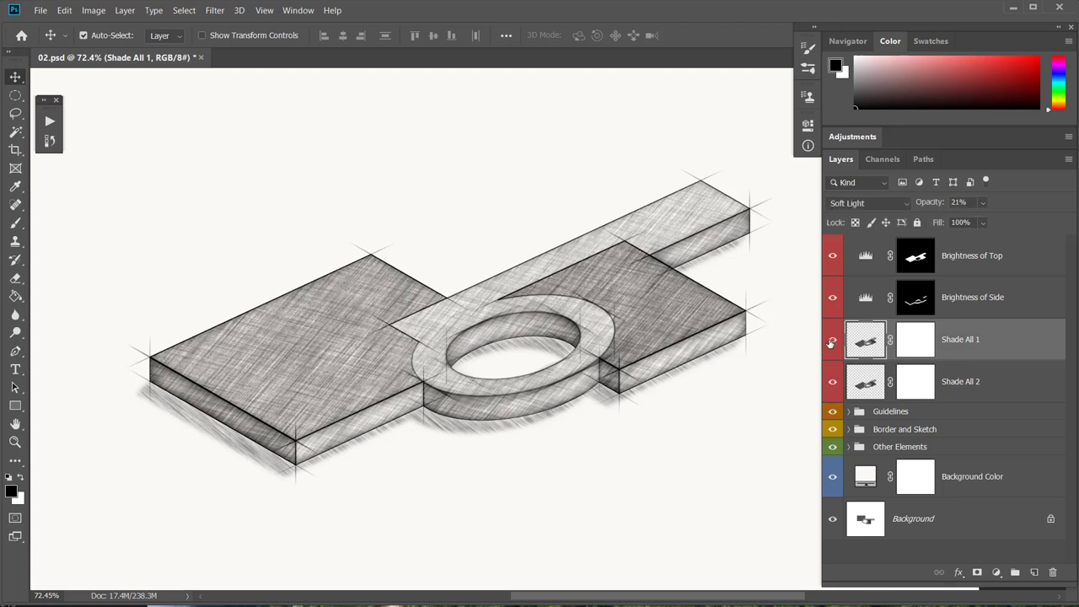
left_click(832, 384)
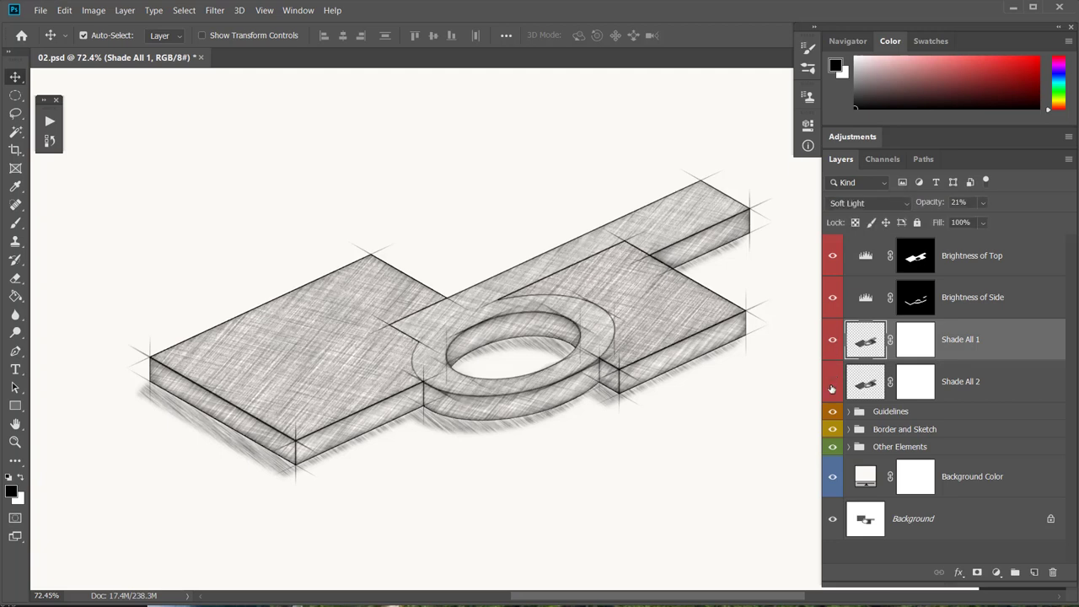
left_click(831, 385)
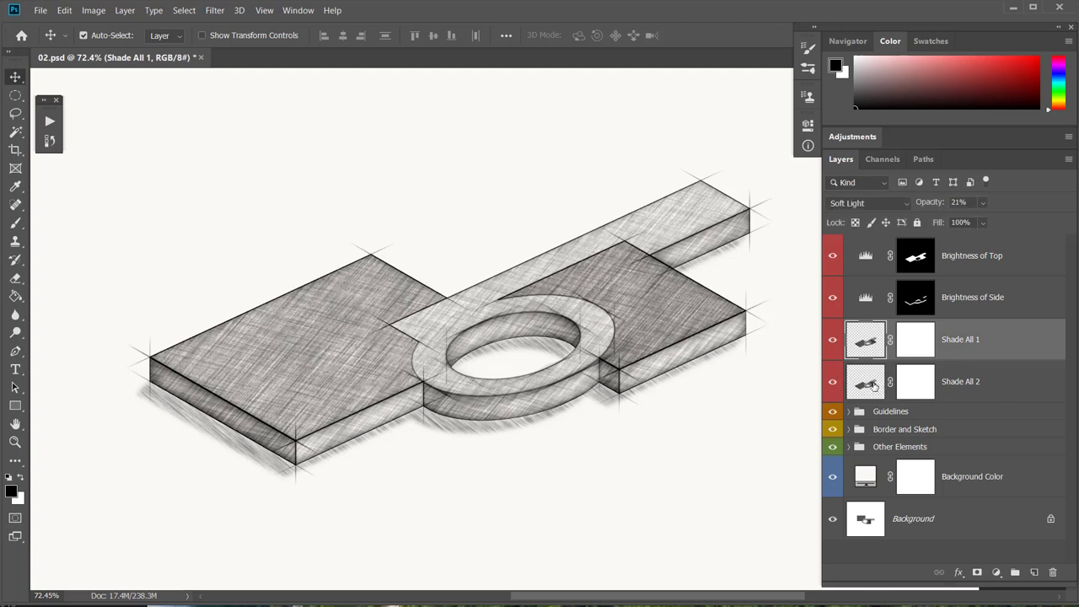
left_click(870, 385)
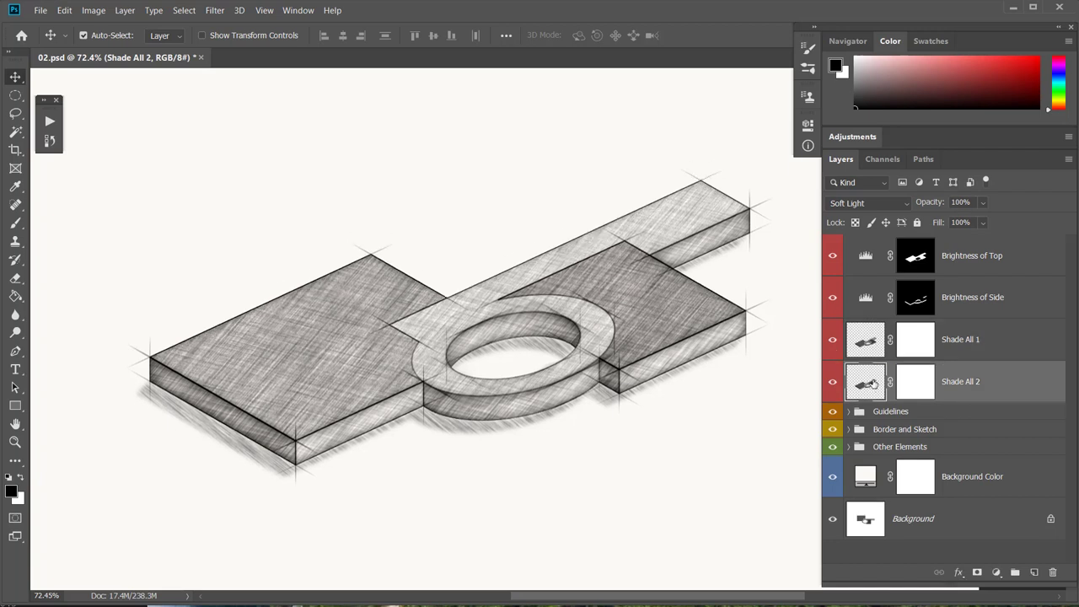
left_click(867, 341)
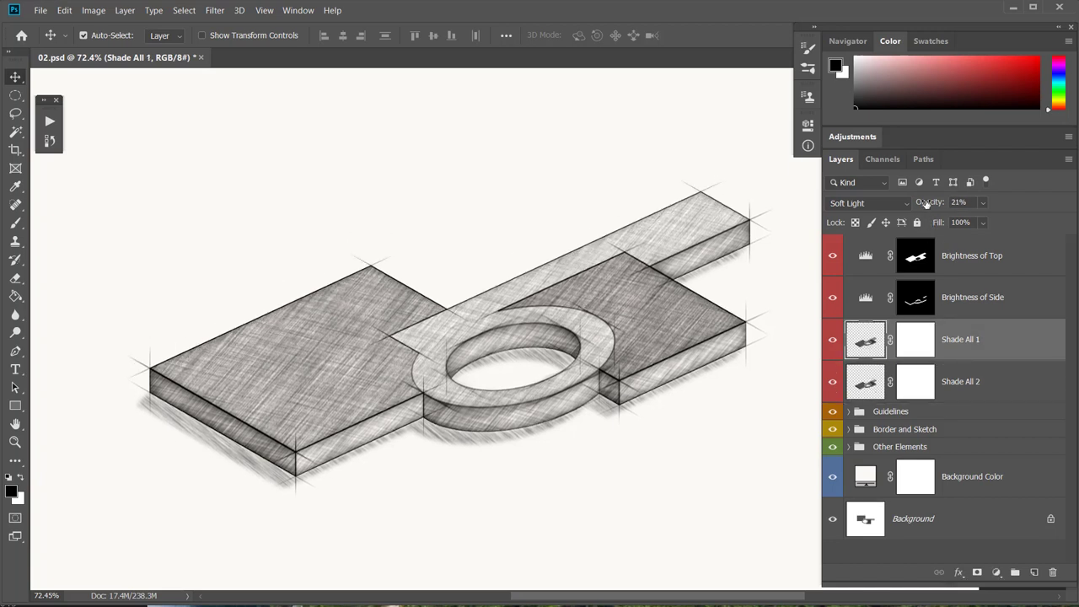
mouse_move(928, 203)
left_mouse_down()
mouse_move(967, 204)
mouse_move(946, 207)
left_mouse_up()
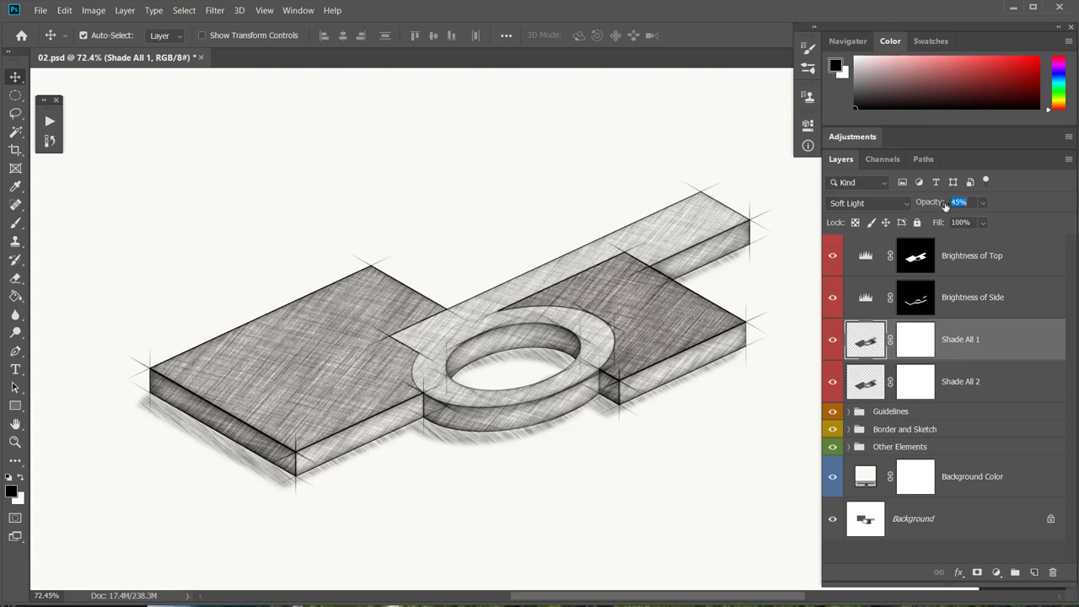
Expand the Guidelines group and toggle Guideline 1's lines off and on to compare.
left_click(902, 414)
left_click(849, 412)
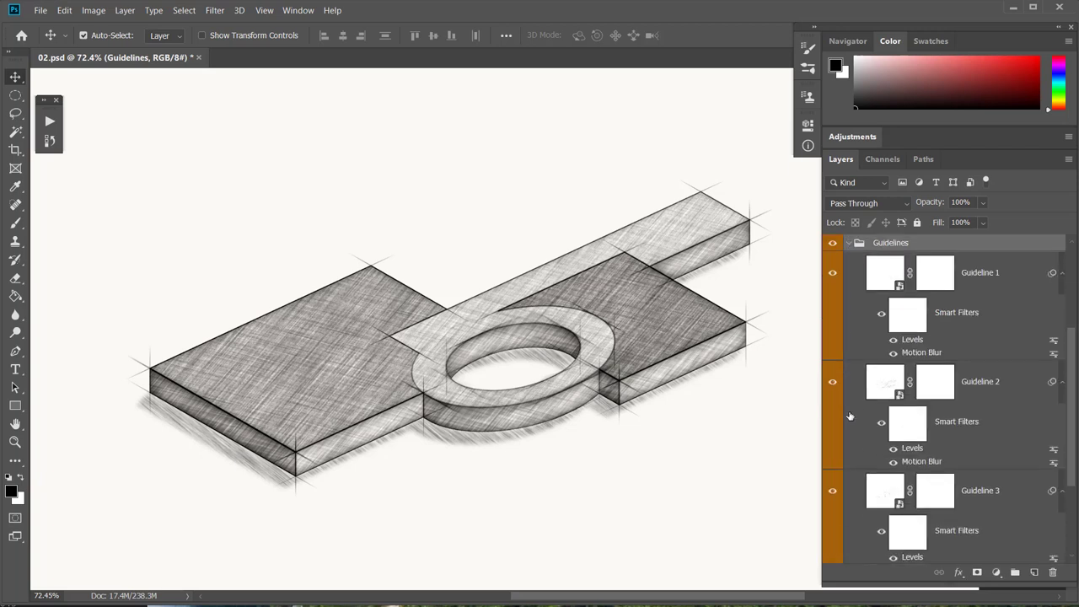
left_click(833, 274)
scroll(598, 388, "up", 1)
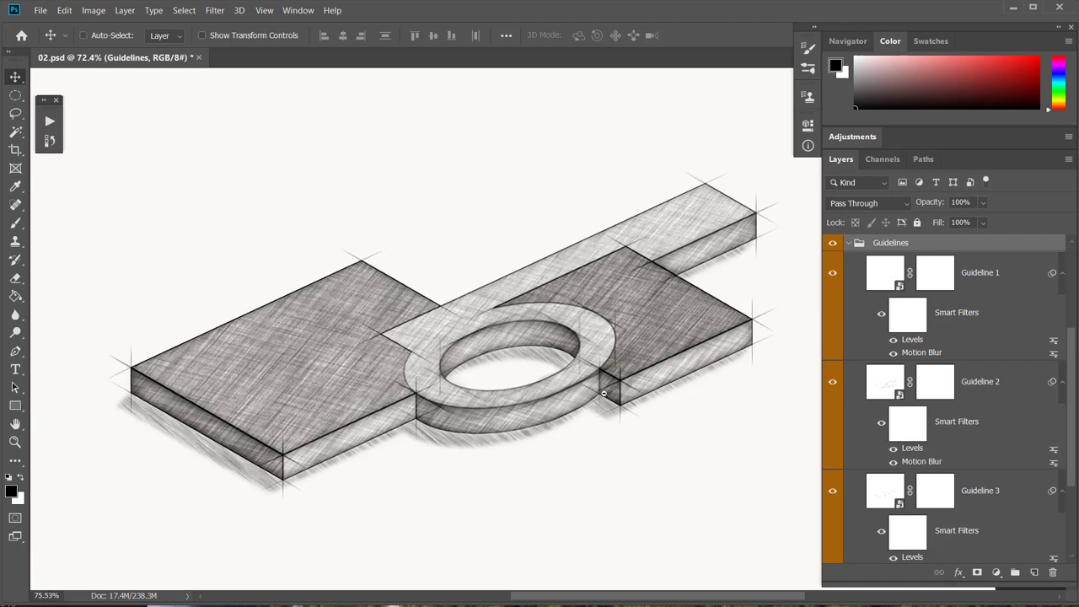
left_click_drag(646, 385, 643, 323)
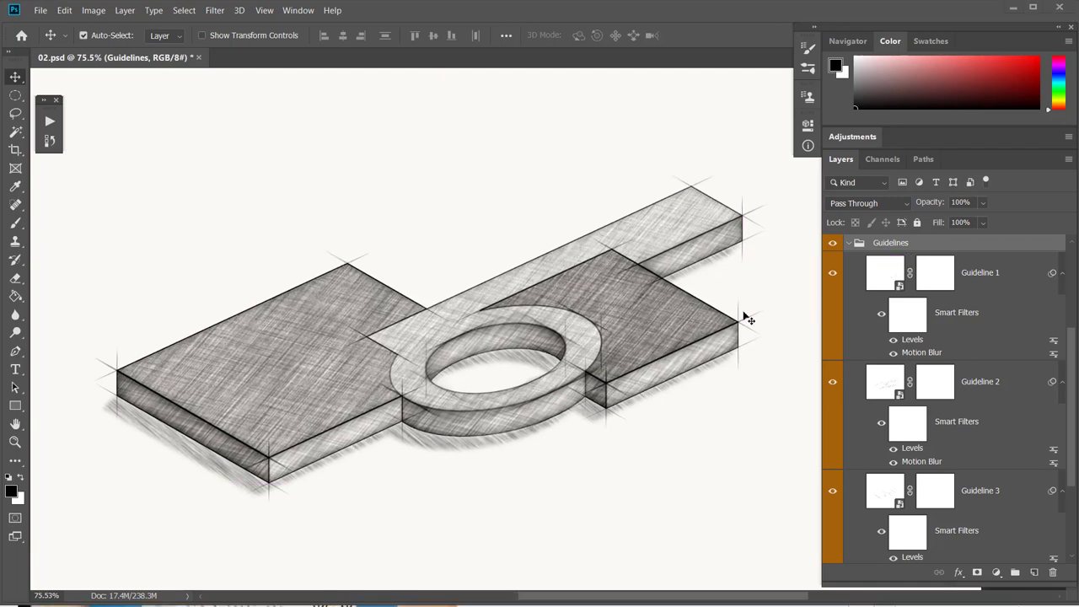
left_click(995, 278)
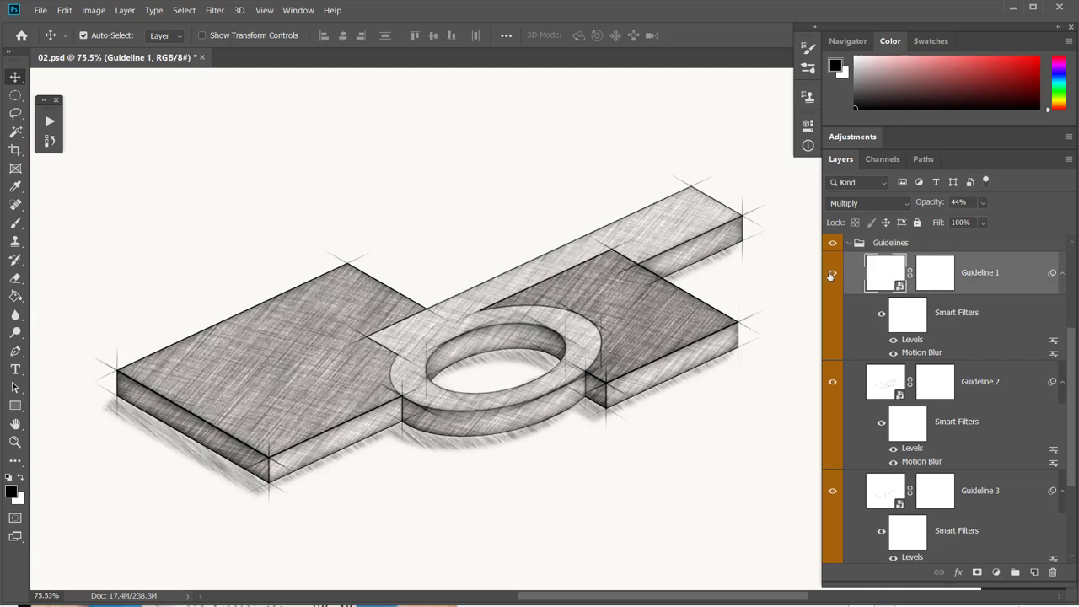
left_click(832, 273)
left_click(832, 273)
Toggle Guideline 2 and Guideline 3 to compare, then collapse the Guidelines group.
left_click(833, 384)
left_click(833, 491)
left_click(833, 492)
scroll(947, 428, "down", 1)
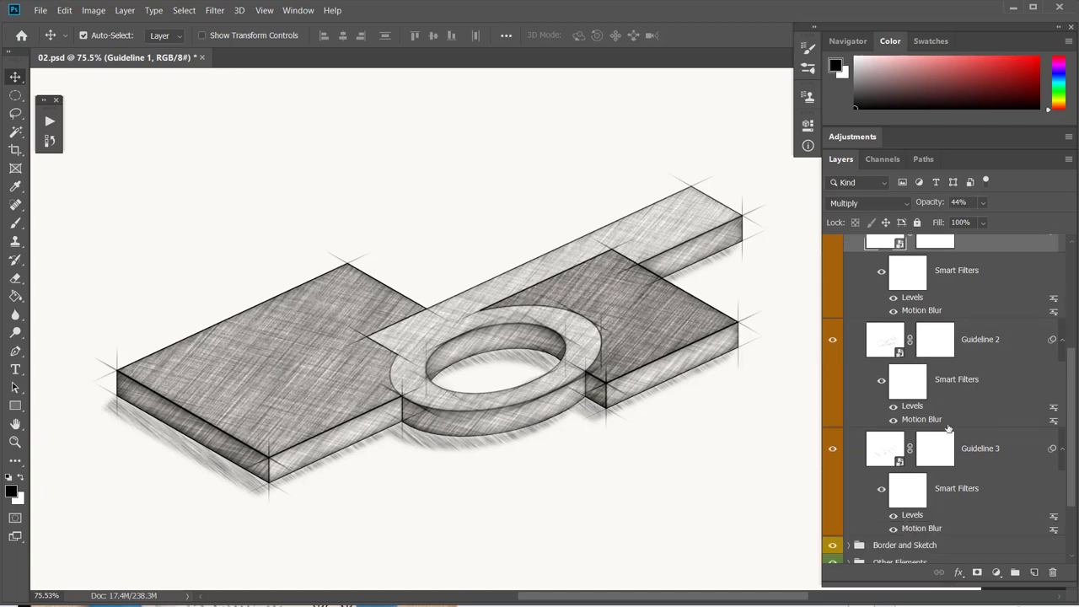
scroll(948, 428, "down", 2)
scroll(948, 428, "up", 1)
scroll(948, 428, "up", 3)
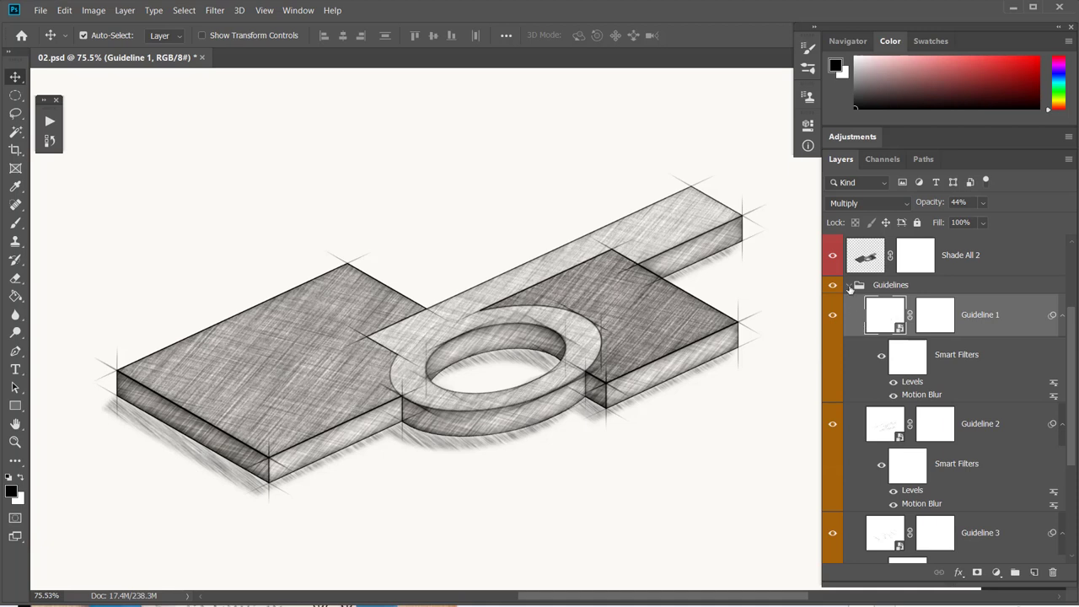
left_click(849, 287)
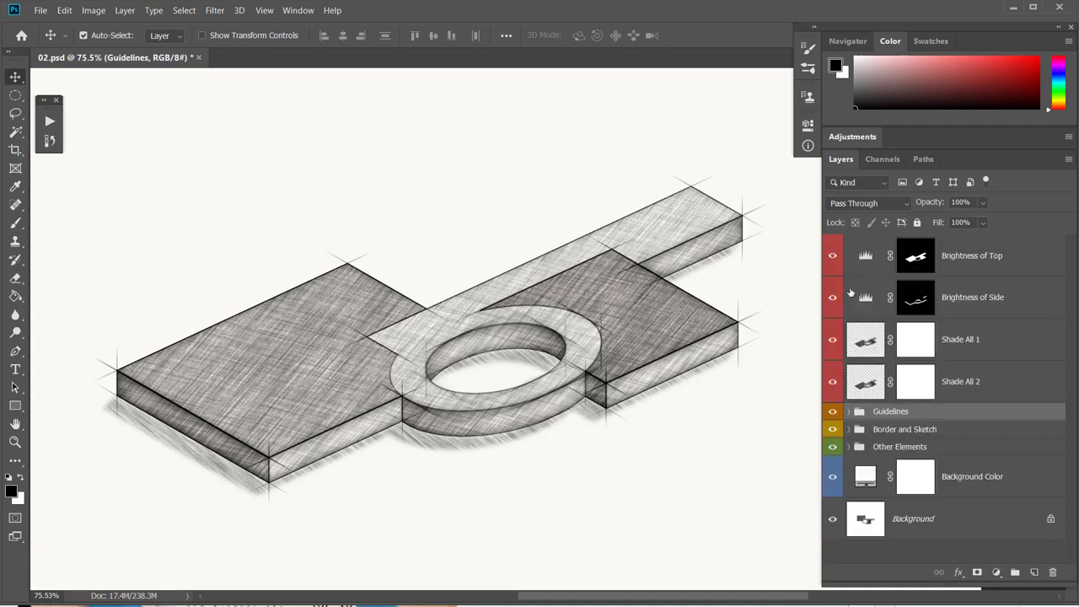
Expand Border and Sketch, turn on Sketch 1, and set its opacity to 47%.
left_click(849, 430)
scroll(946, 437, "down", 2)
scroll(946, 437, "down", 1)
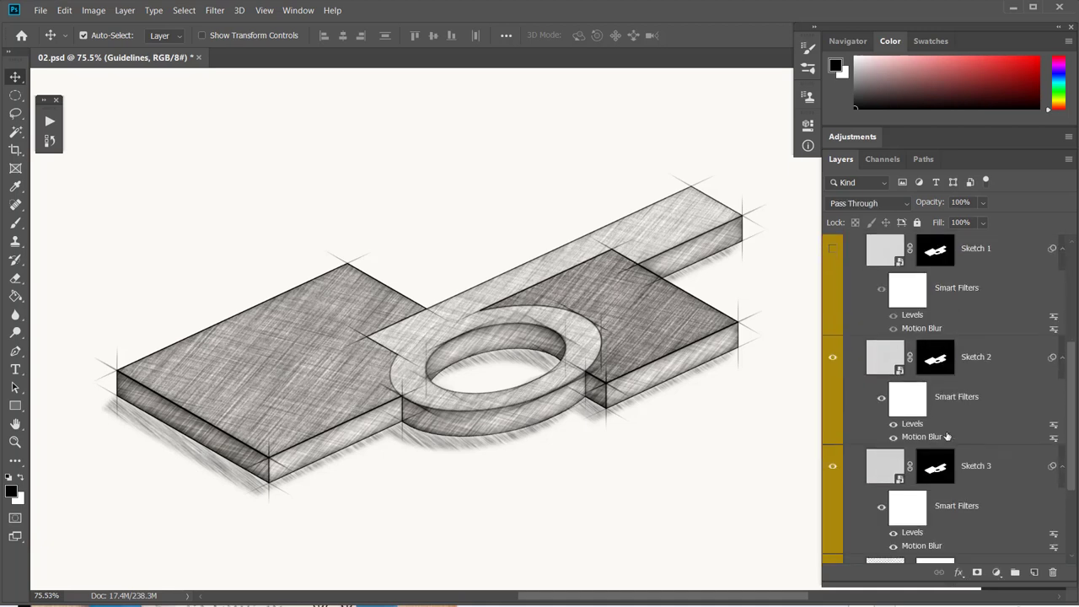
scroll(951, 434, "up", 1)
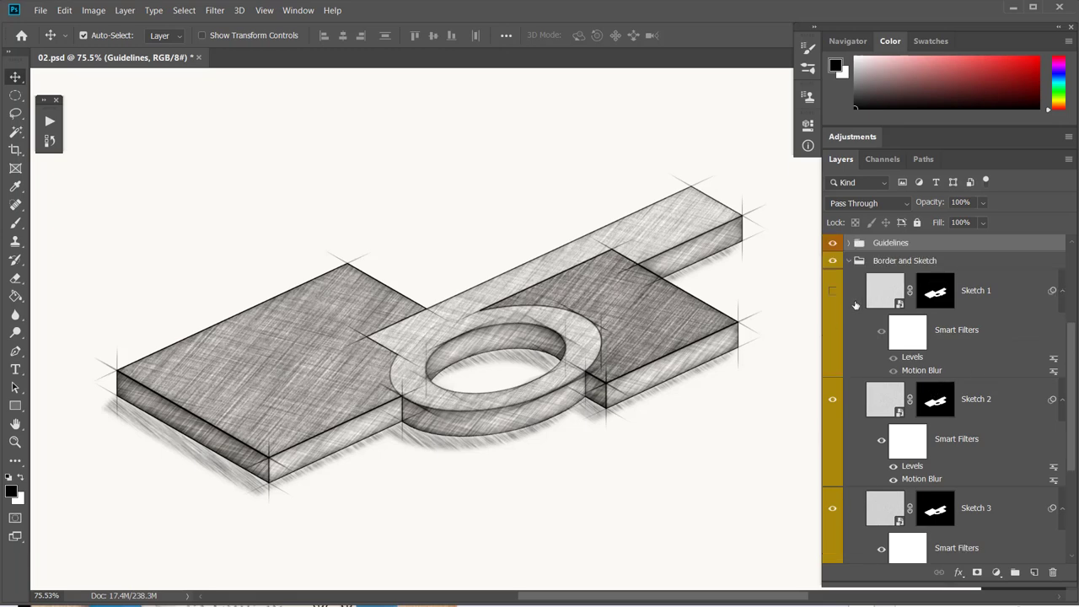
left_click(833, 292)
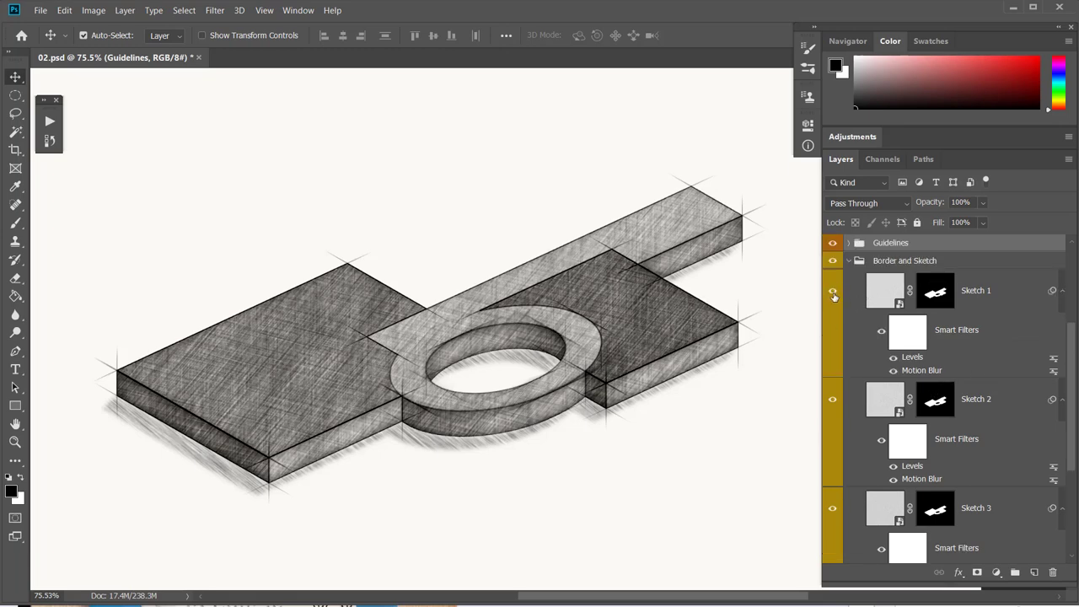
left_click(833, 291)
left_click(833, 292)
left_click(885, 295)
key("3")
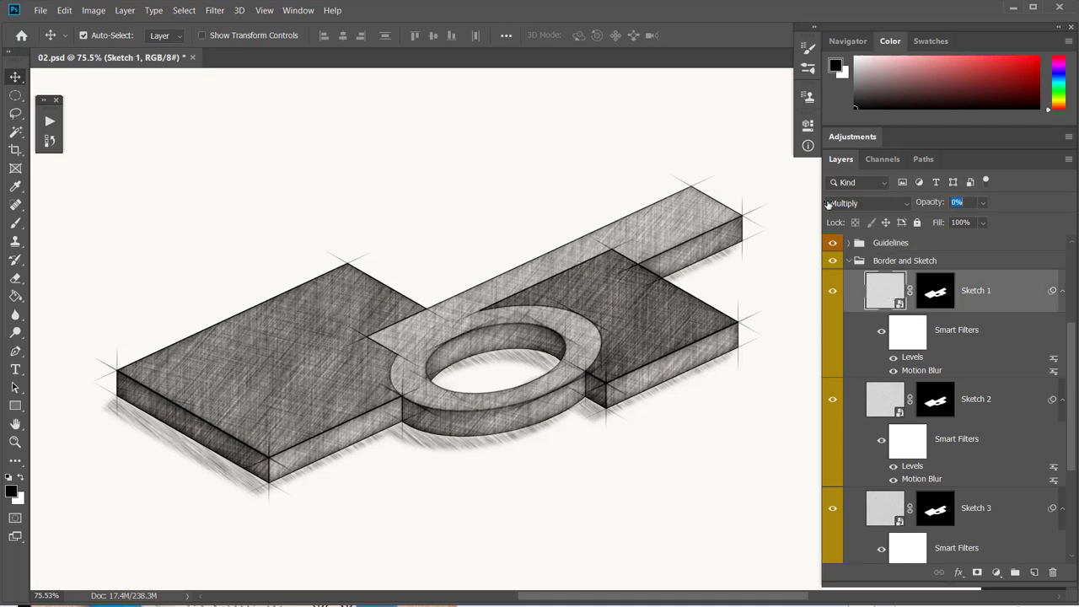
key("9")
type("41")
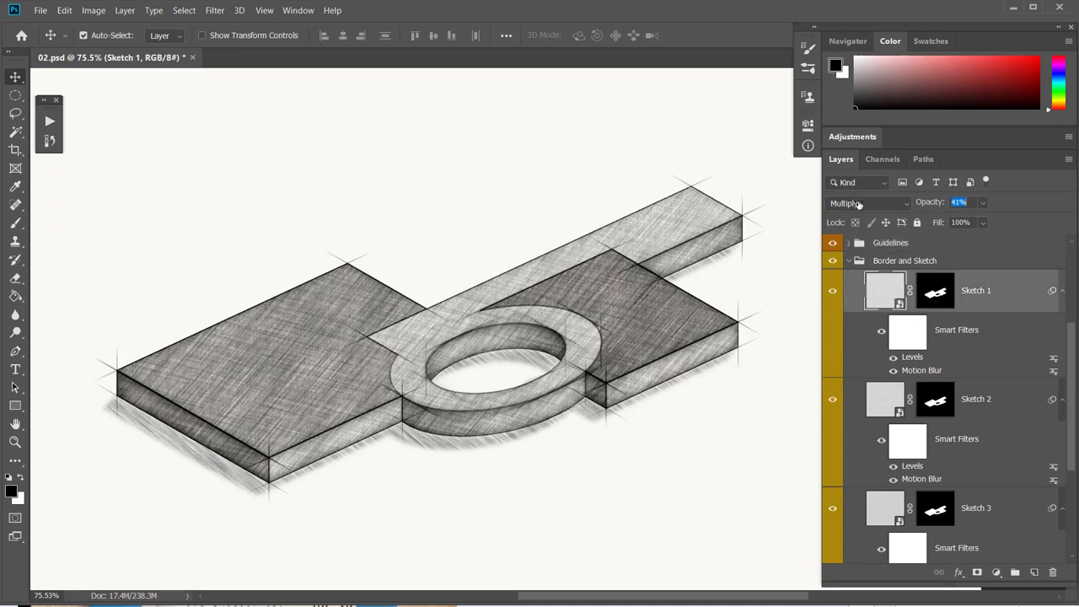
key("4")
key("7")
Hide the Sketch 2 layer after comparing it on and off.
scroll(897, 361, "down", 1)
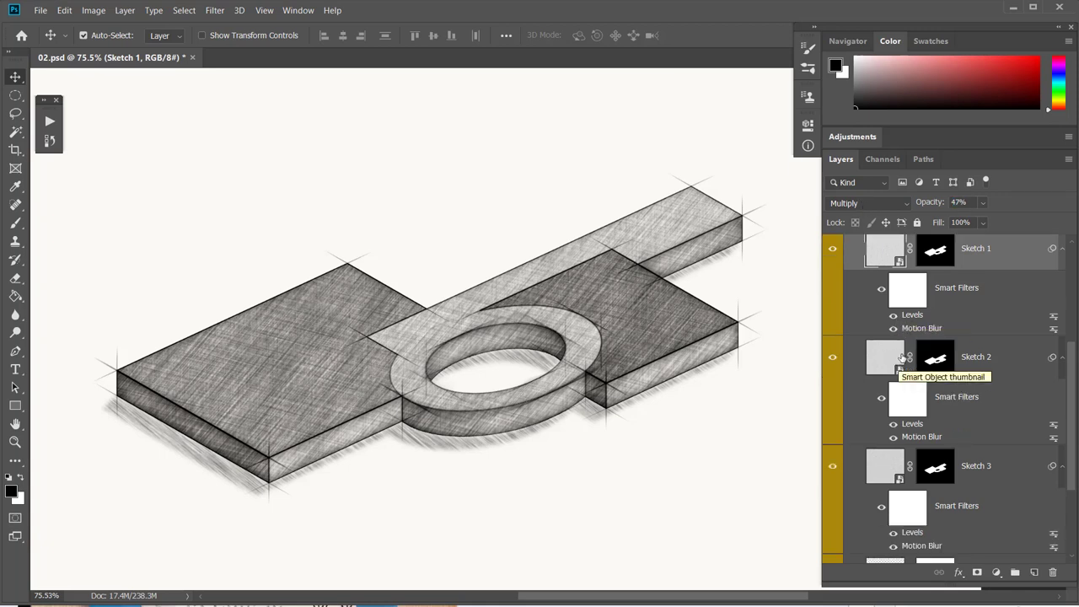
scroll(926, 377, "down", 1)
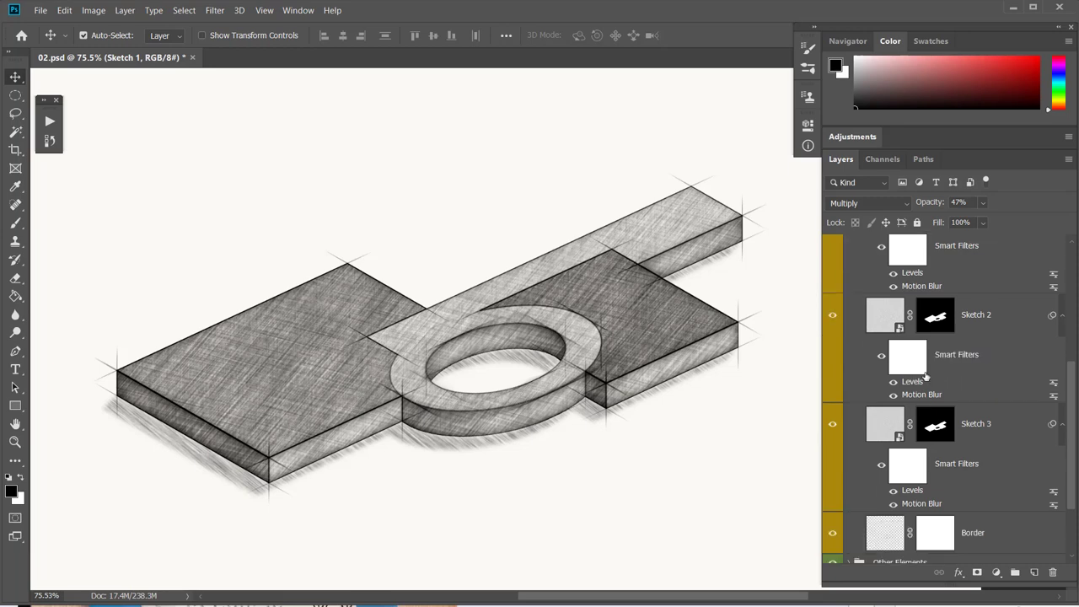
left_click(833, 317)
left_click(834, 317)
left_click(834, 317)
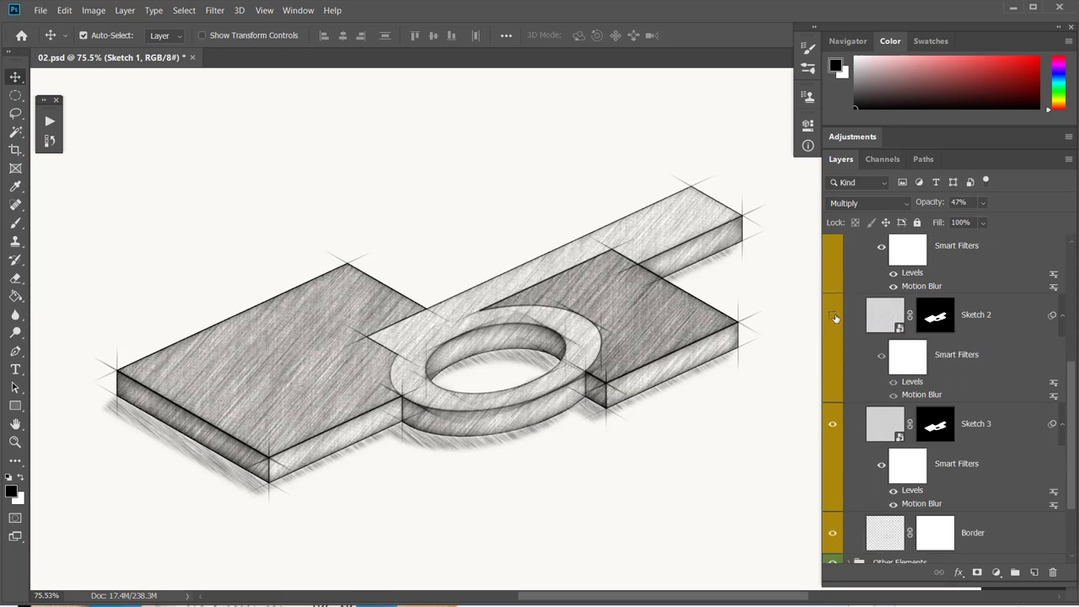
Set Sketch 3's Motion Blur angle to -23°.
left_click(832, 425)
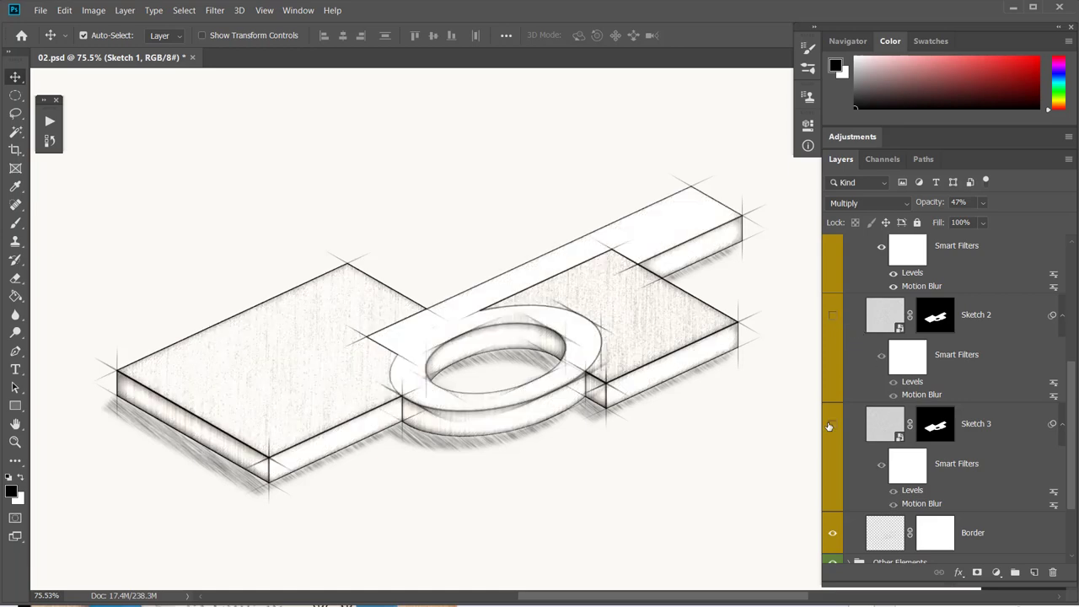
left_click(831, 425)
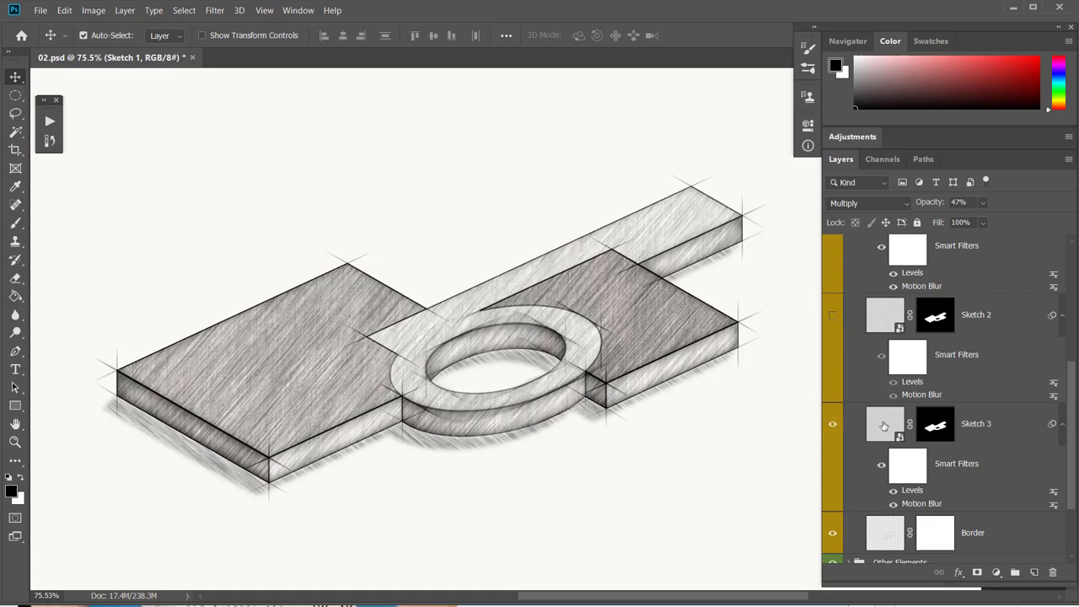
scroll(884, 427, "down", 1)
double_click(919, 462)
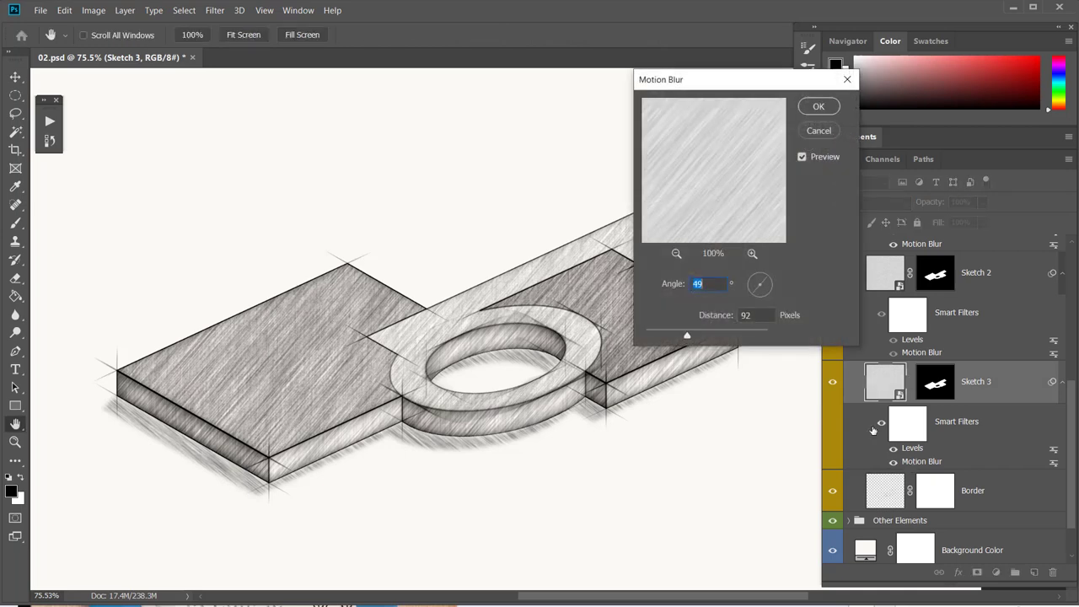
left_click(768, 289)
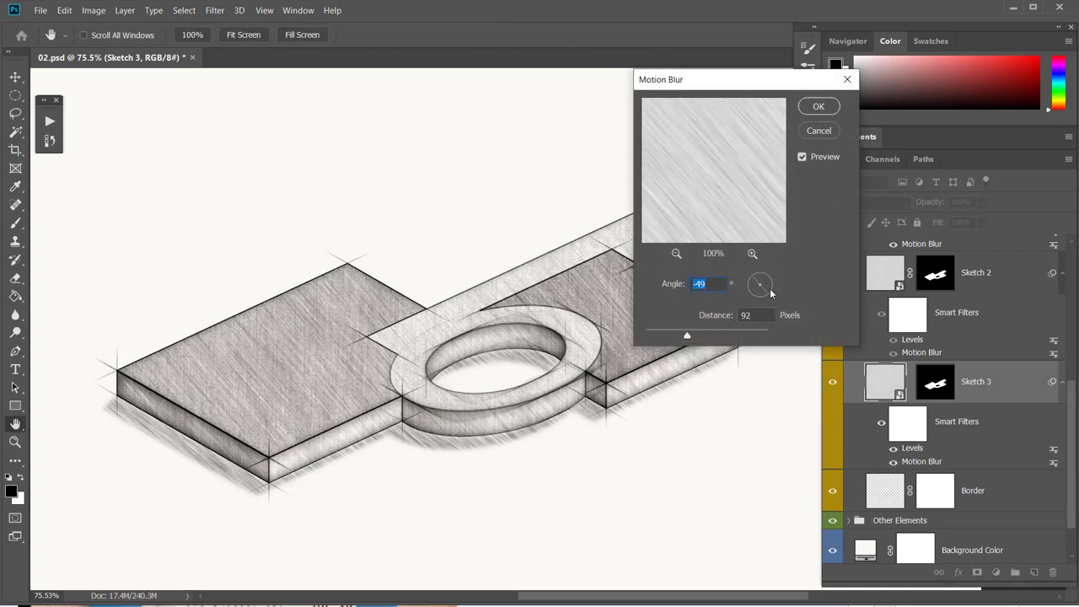
left_click(770, 292)
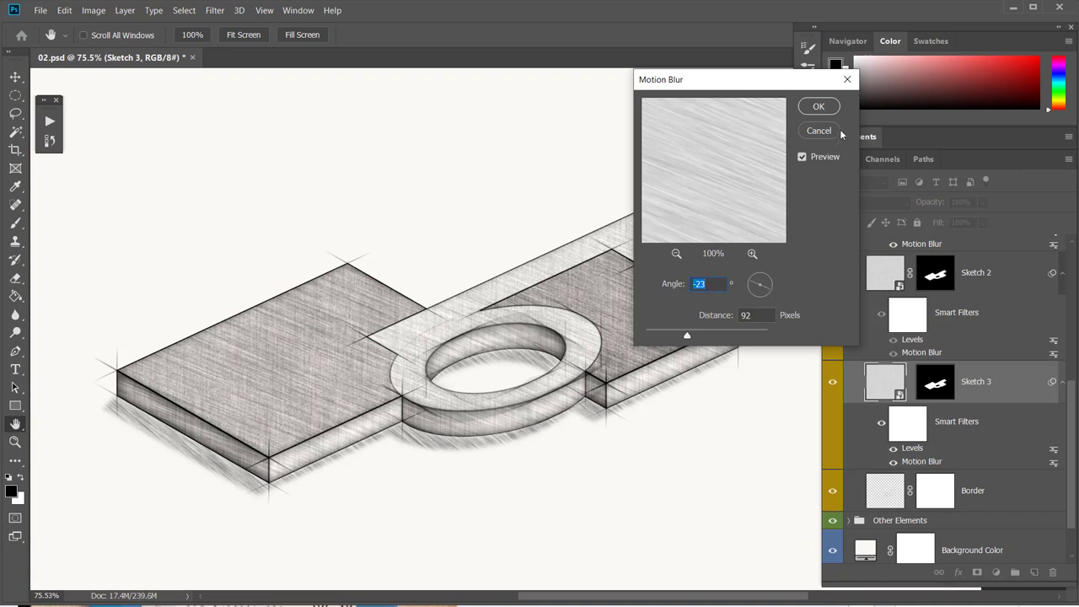
left_click(817, 107)
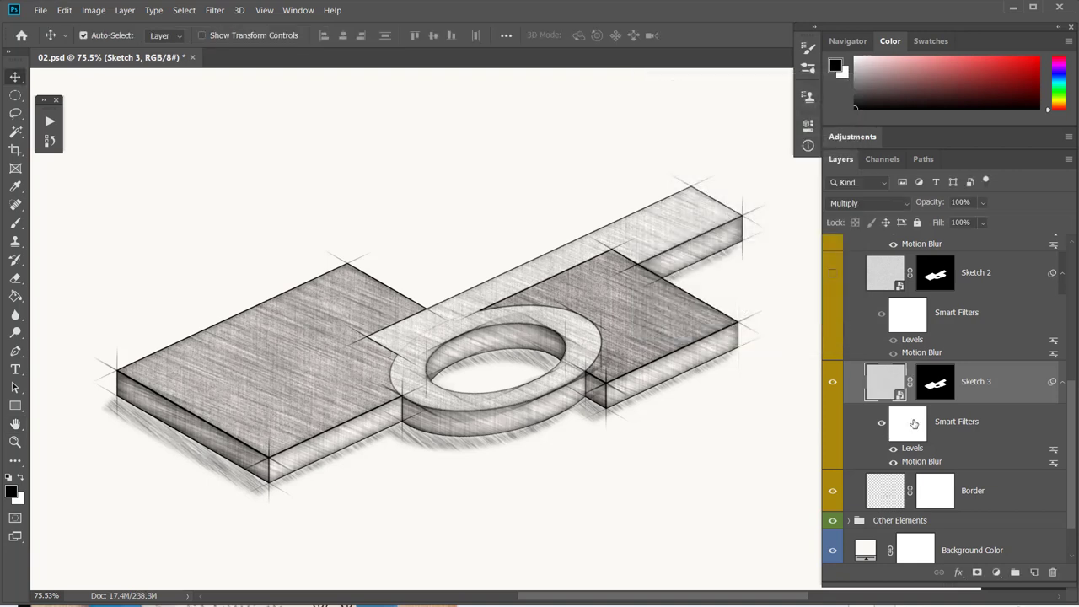
Compare the Border layer, expand Other Elements, and set Grain opacity to 16%.
scroll(919, 430, "down", 1)
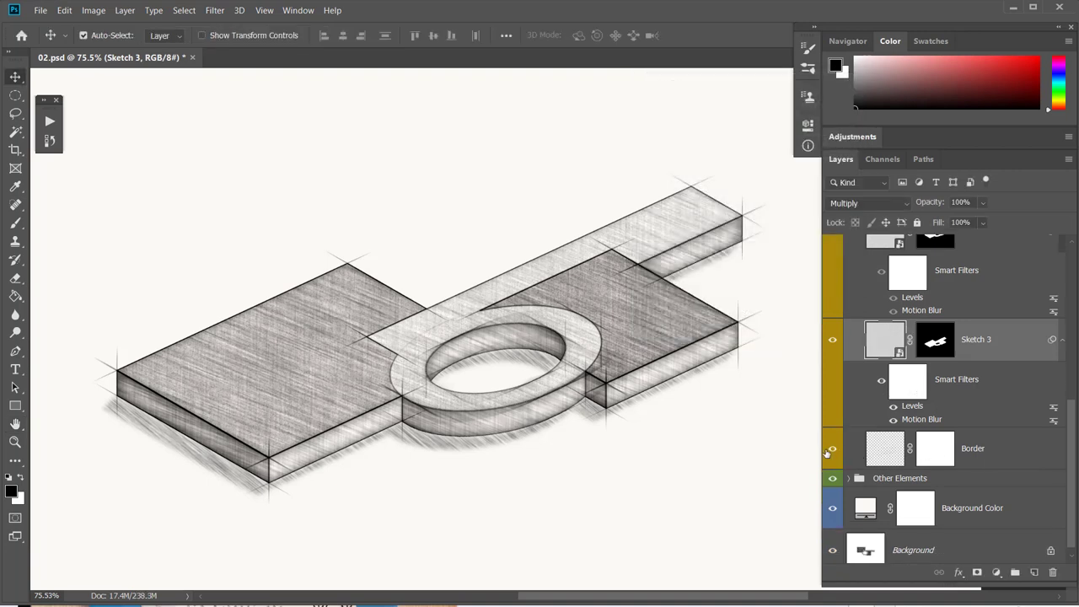
left_click(833, 450)
left_click(833, 451)
left_click(833, 451)
left_click(834, 451)
left_click(848, 478)
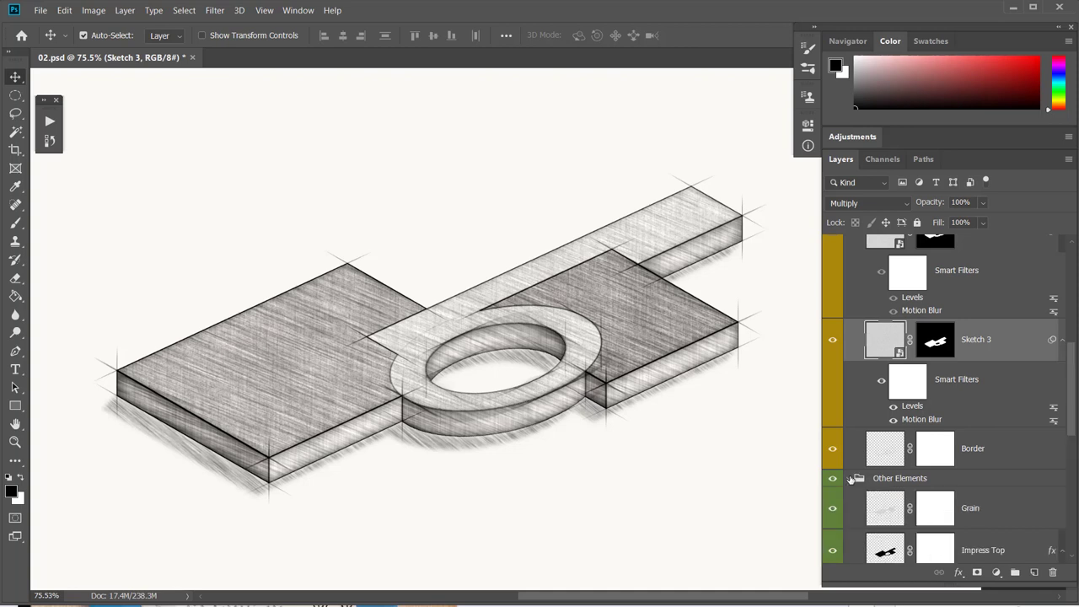
scroll(853, 476, "down", 4)
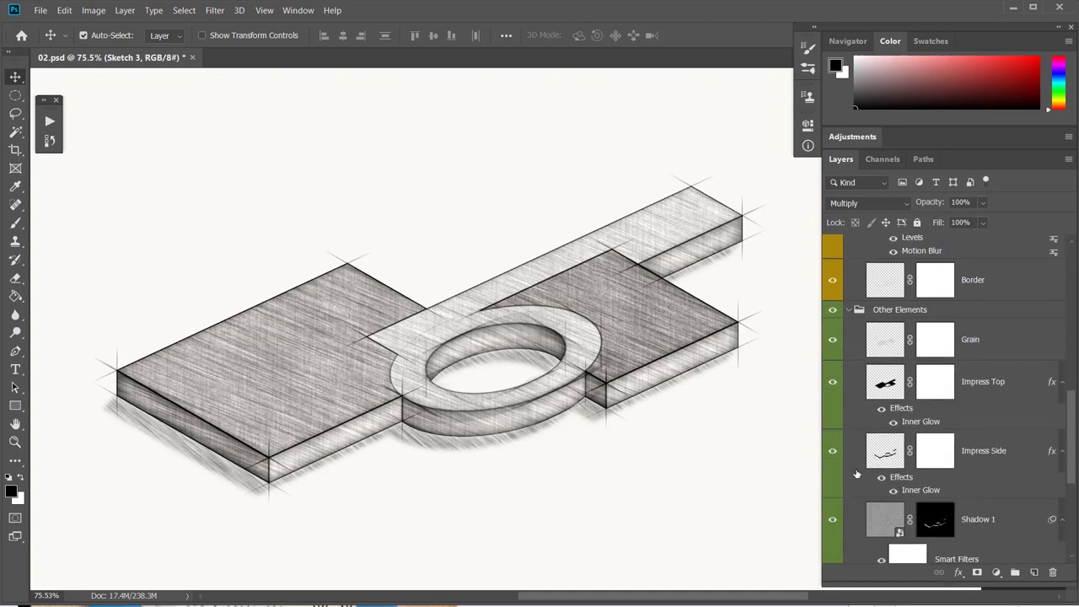
left_click(999, 344)
mouse_move(927, 206)
left_mouse_down()
mouse_move(900, 208)
mouse_move(911, 207)
left_mouse_up()
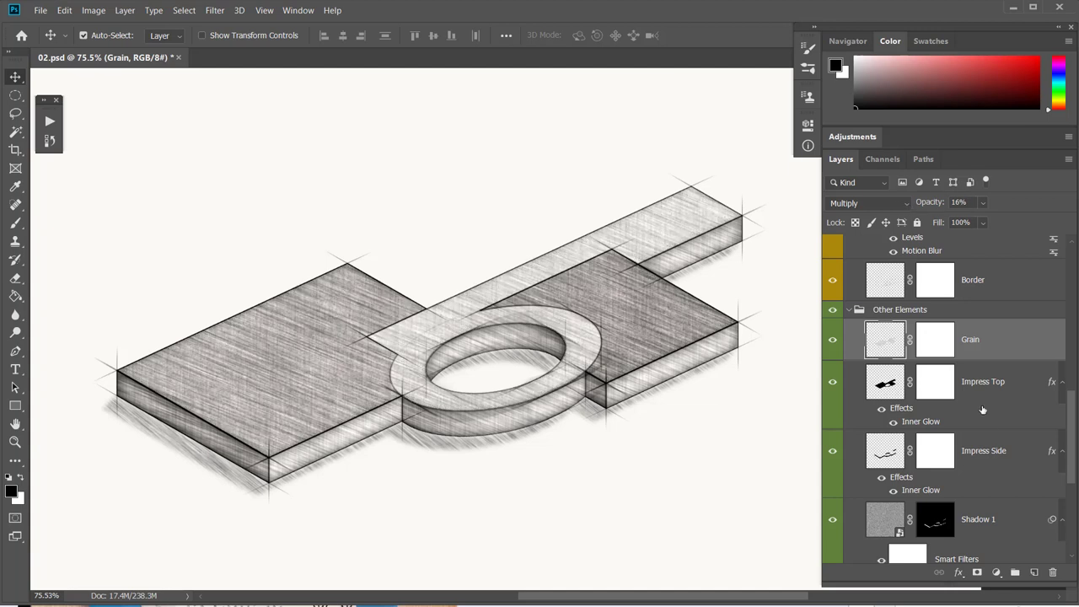
Toggle the Impress Side and Impress Top shading layers to compare.
scroll(993, 446, "down", 2)
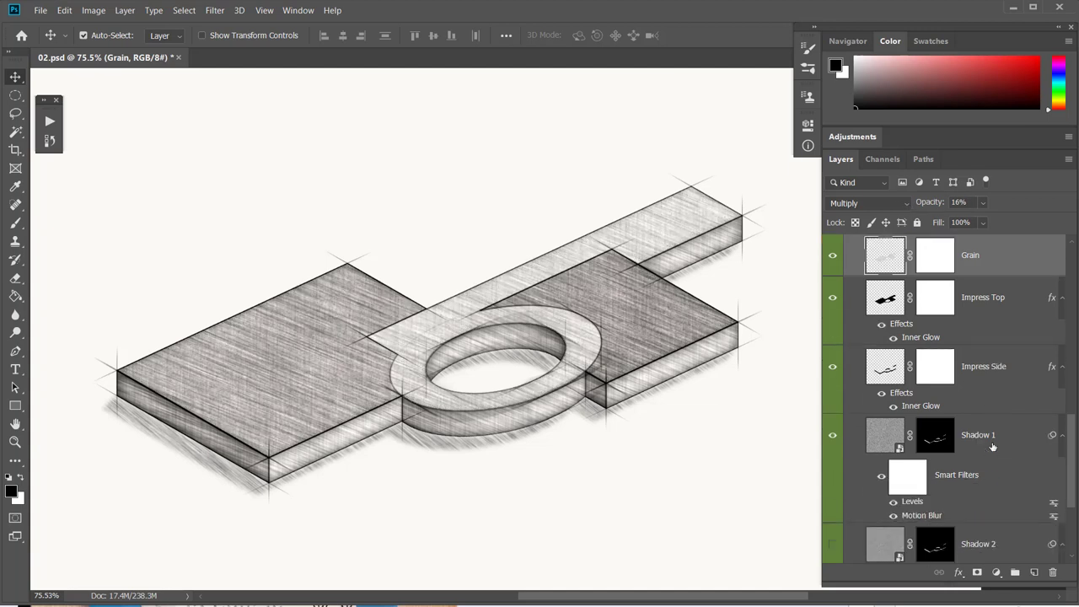
left_click(833, 368)
left_click(833, 368)
left_click(833, 369)
left_click(833, 368)
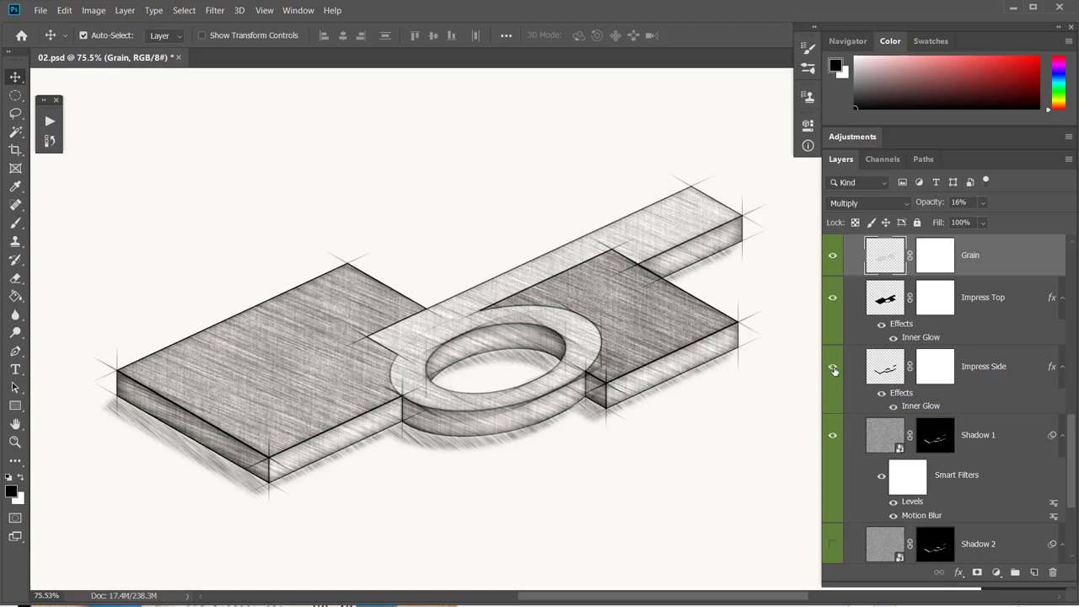
left_click(833, 299)
left_click(833, 299)
Compare Shadow 1, then turn on Shadow 2 and set its opacity to 62%.
scroll(872, 379, "down", 1)
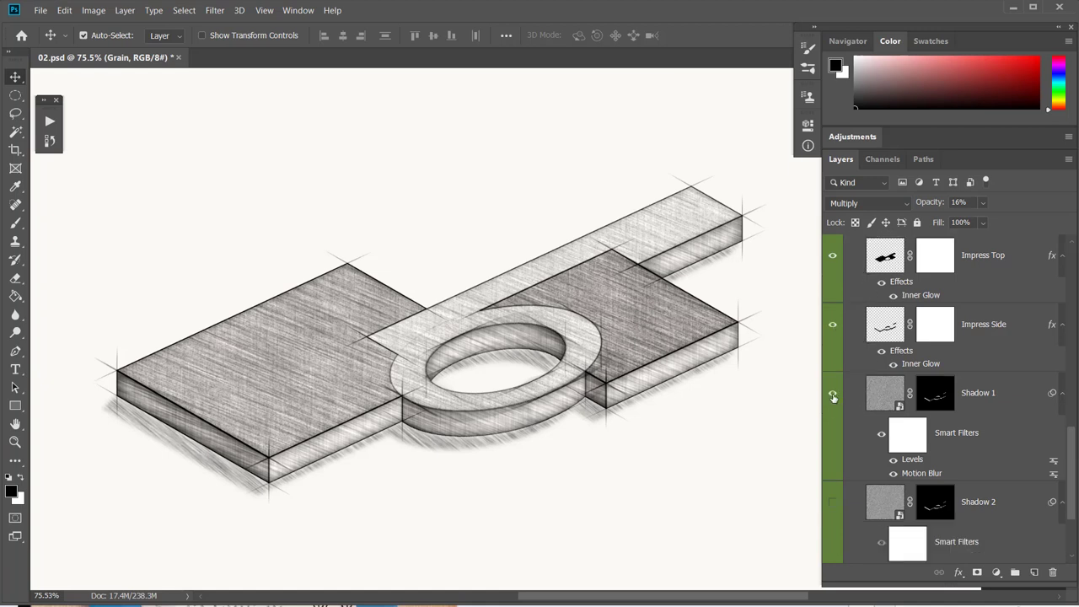
left_click(833, 394)
left_click(833, 395)
left_click(833, 502)
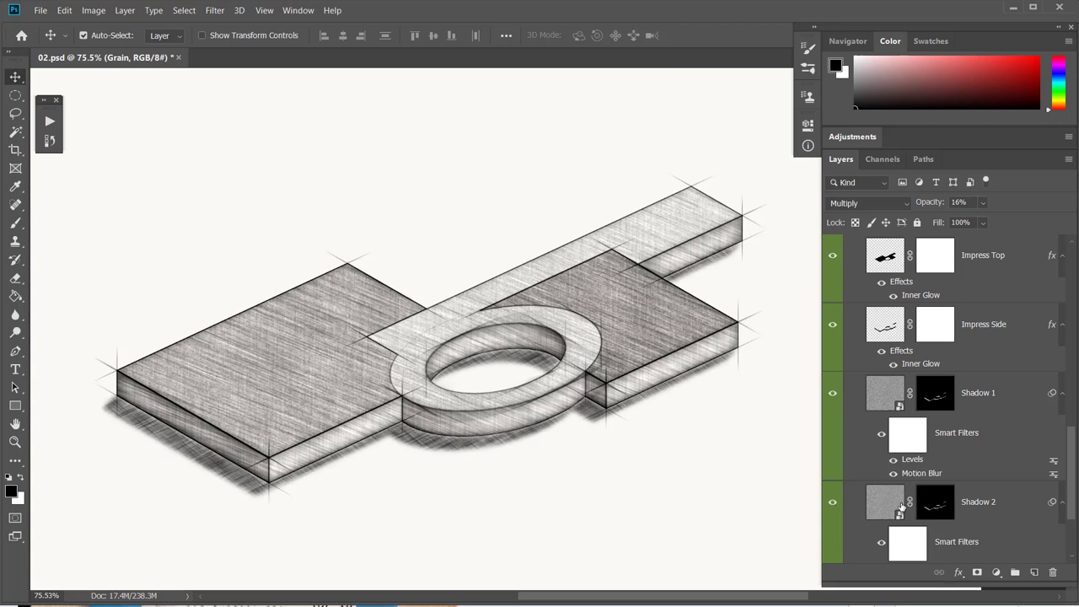
left_click(876, 506)
mouse_move(948, 211)
left_mouse_down()
mouse_move(903, 206)
mouse_move(915, 206)
left_mouse_up()
scroll(919, 447, "down", 2)
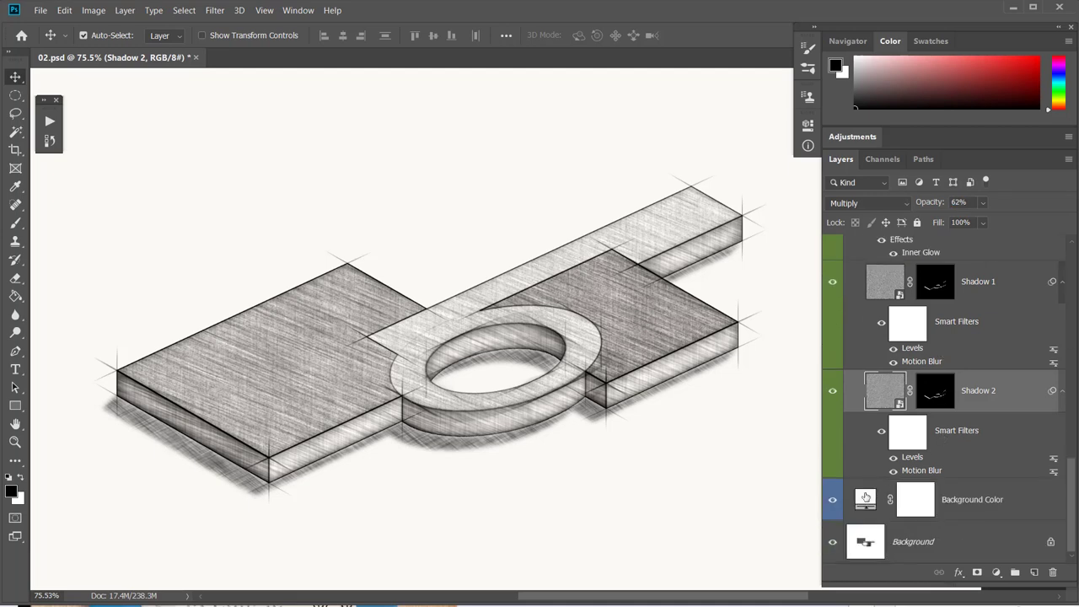
Change the Background Color fill from beige to a very pale blue, #e9f0f4.
double_click(864, 499)
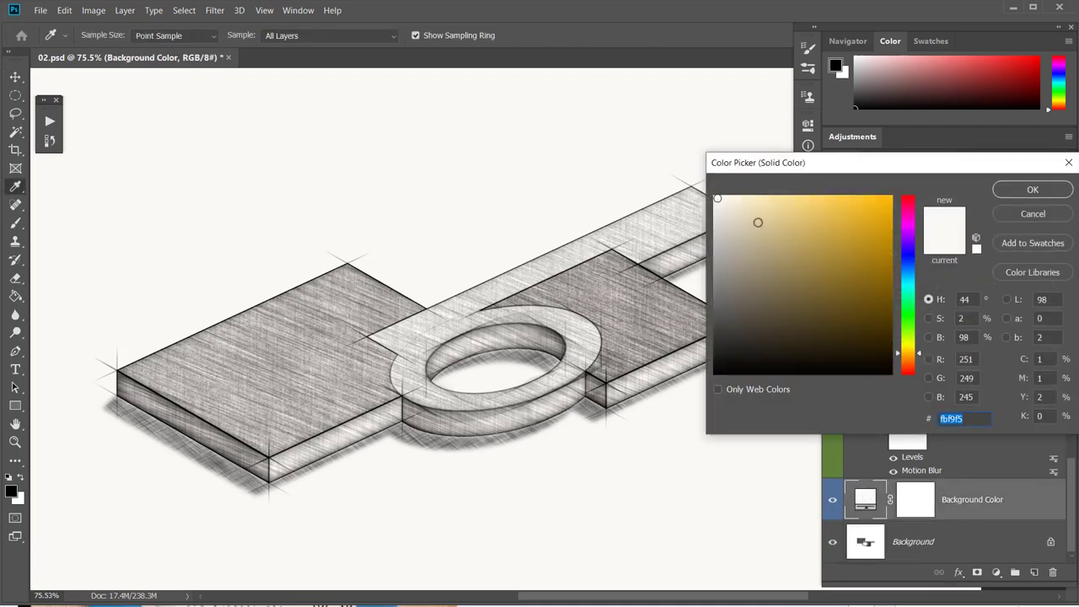
left_click(731, 203)
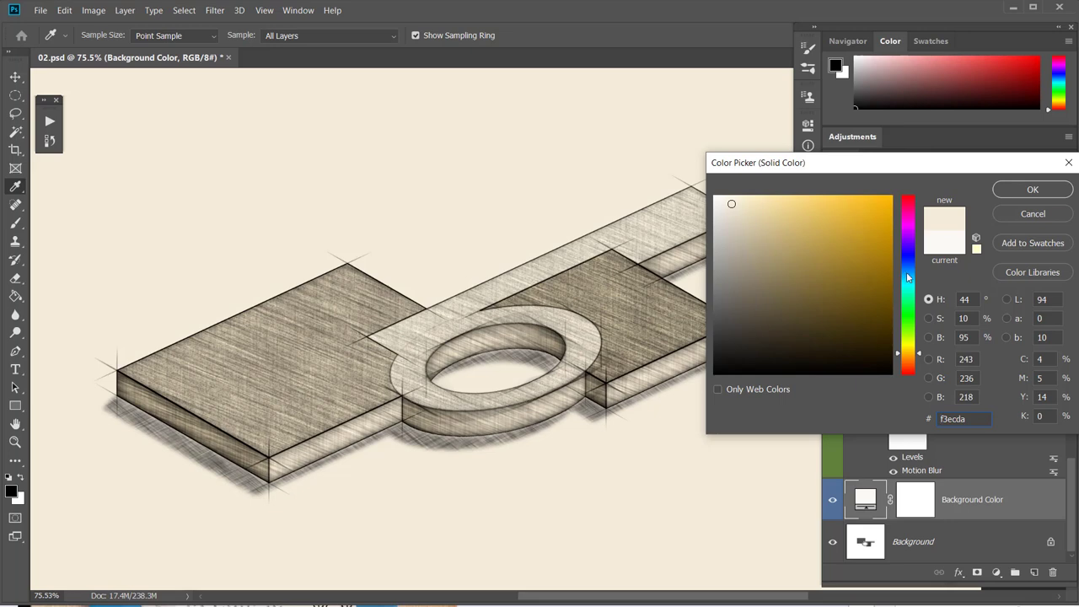
left_click(908, 276)
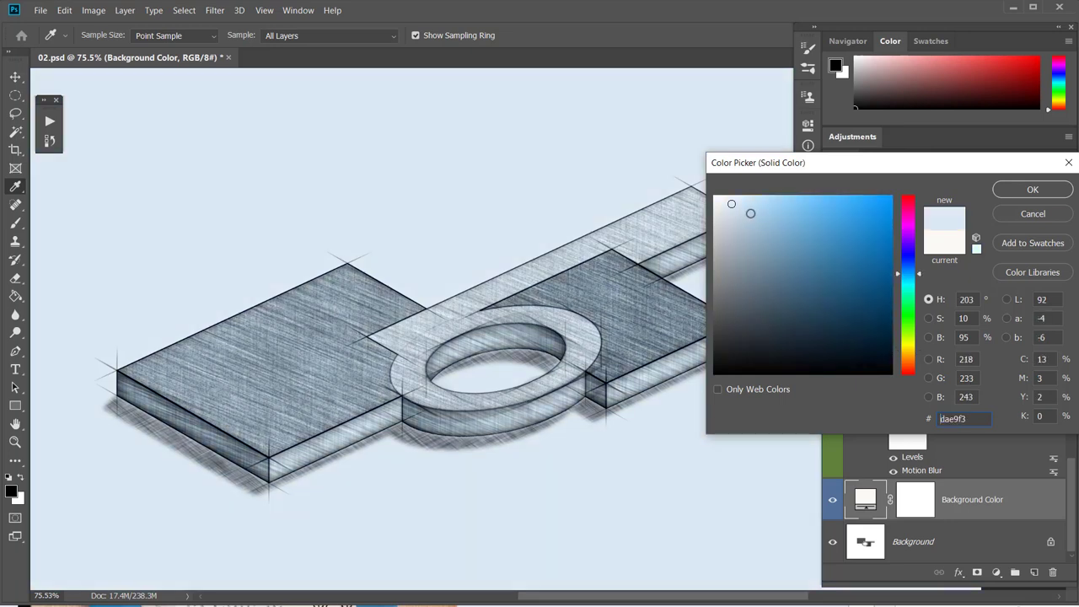
left_click_drag(723, 208, 721, 202)
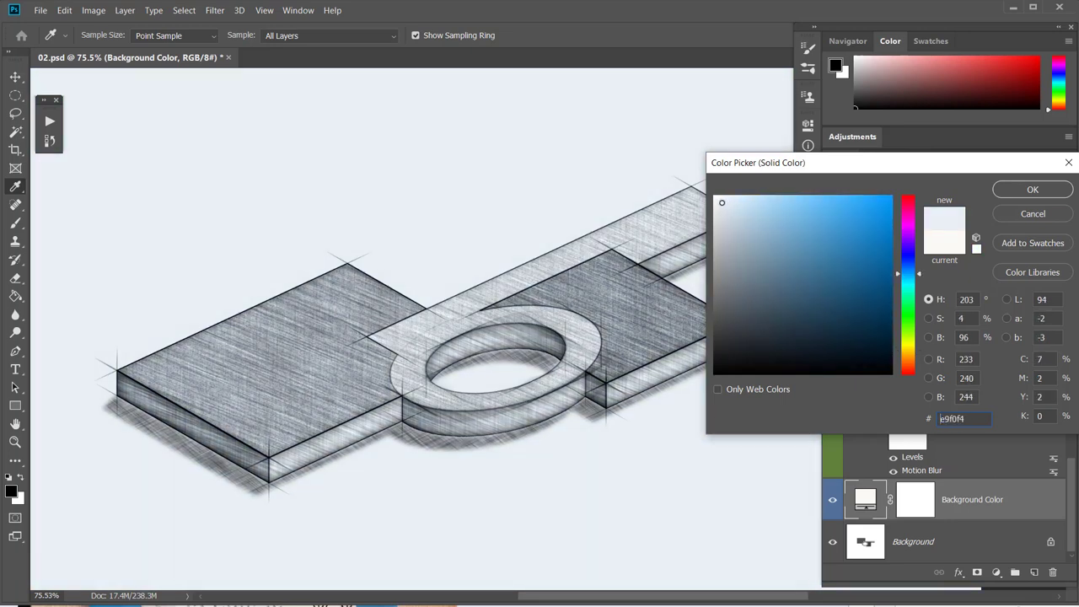
left_click(1029, 191)
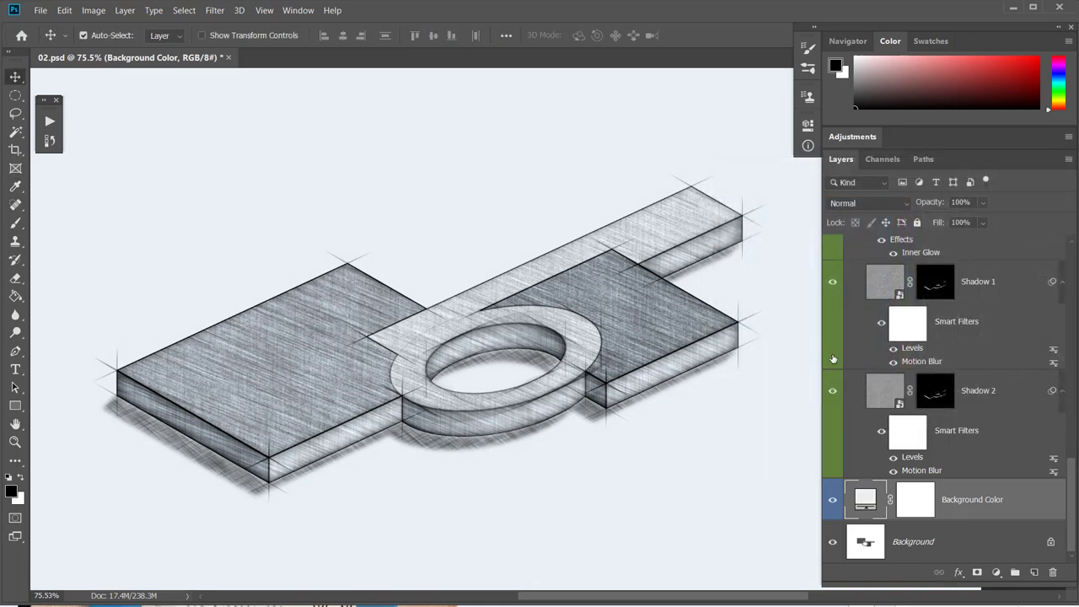